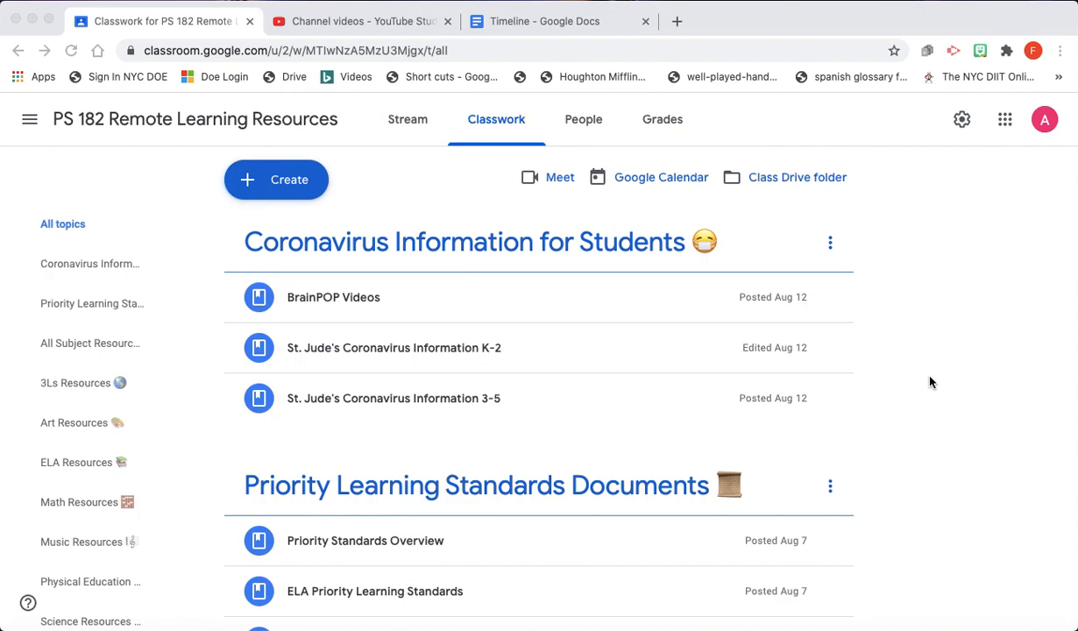
# - Expand the Flipgrid material under All Subject Resources and open its 'Flipgrid - Educator Dashboard' link
pyautogui.scroll(-5, 929, 233)
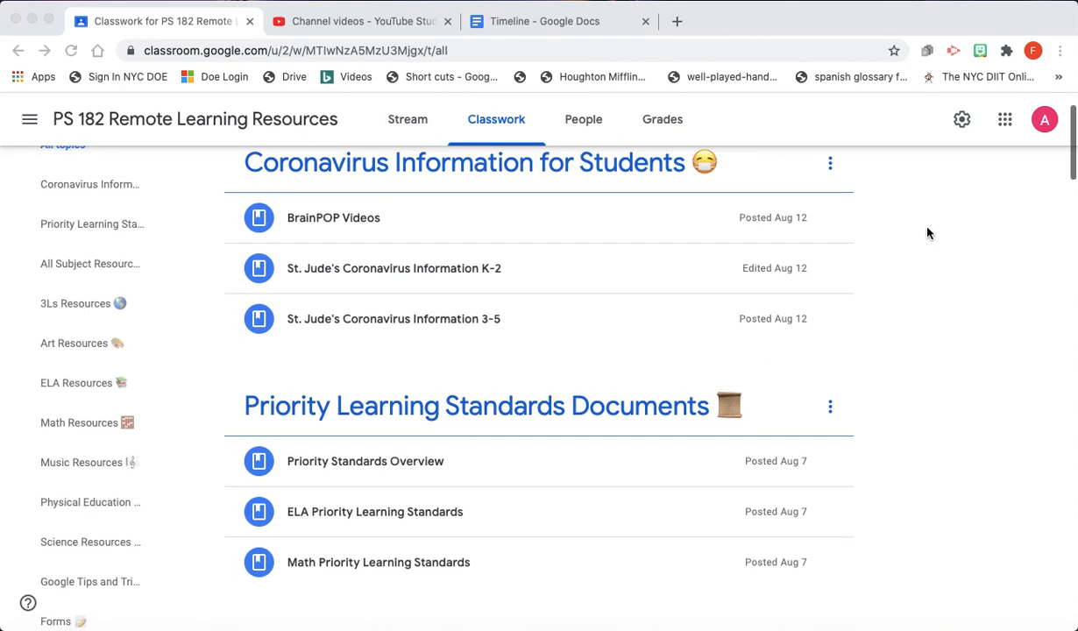
pyautogui.scroll(-2, 928, 232)
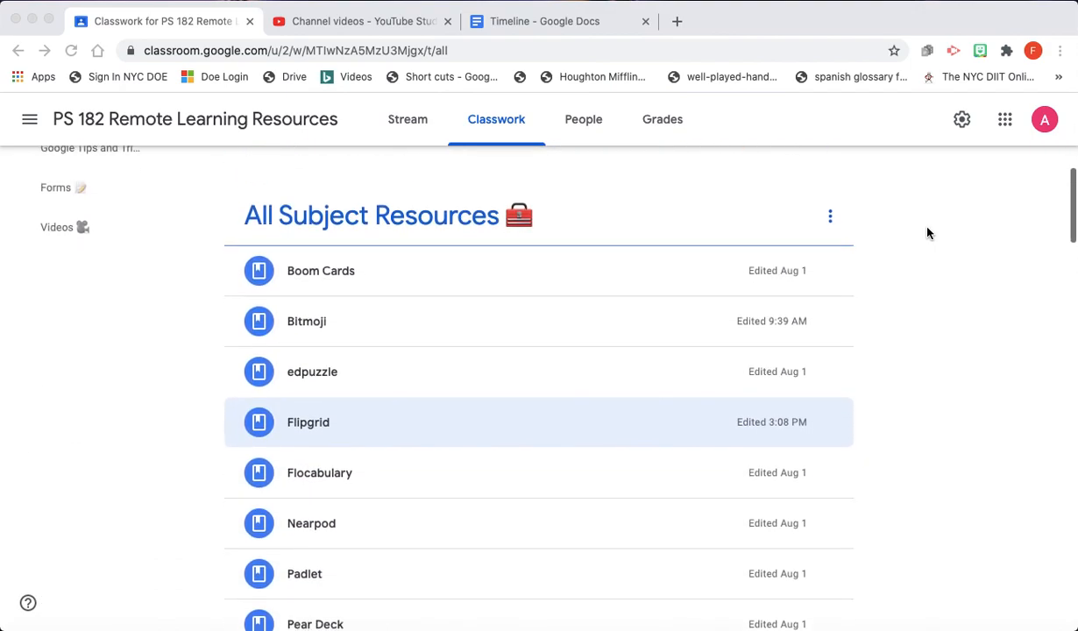
pyautogui.scroll(1, 929, 233)
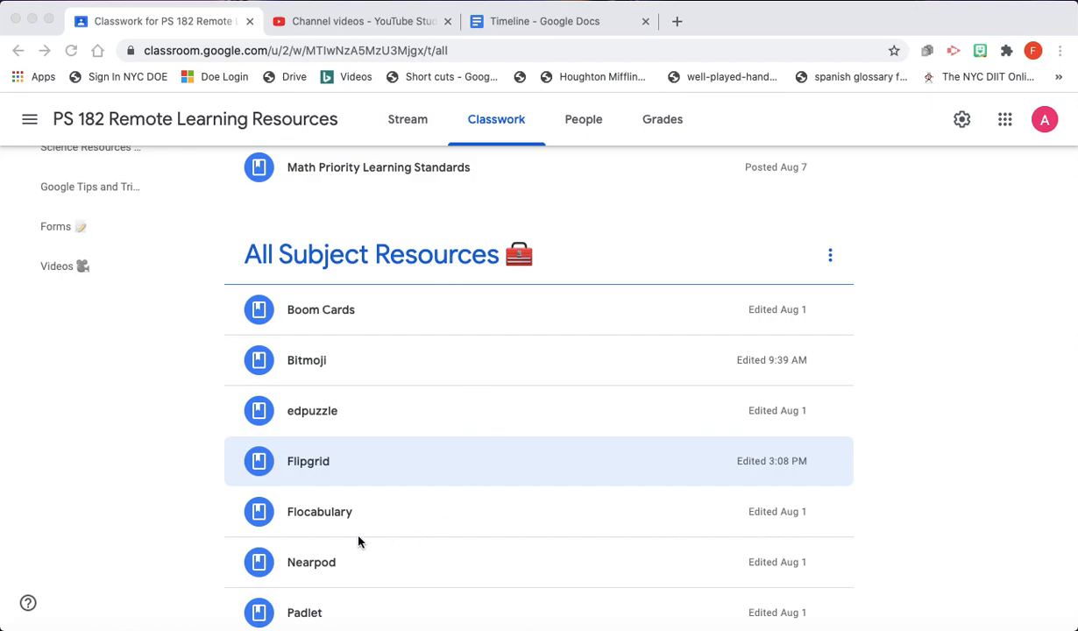
pyautogui.click(313, 461)
pyautogui.click(313, 464)
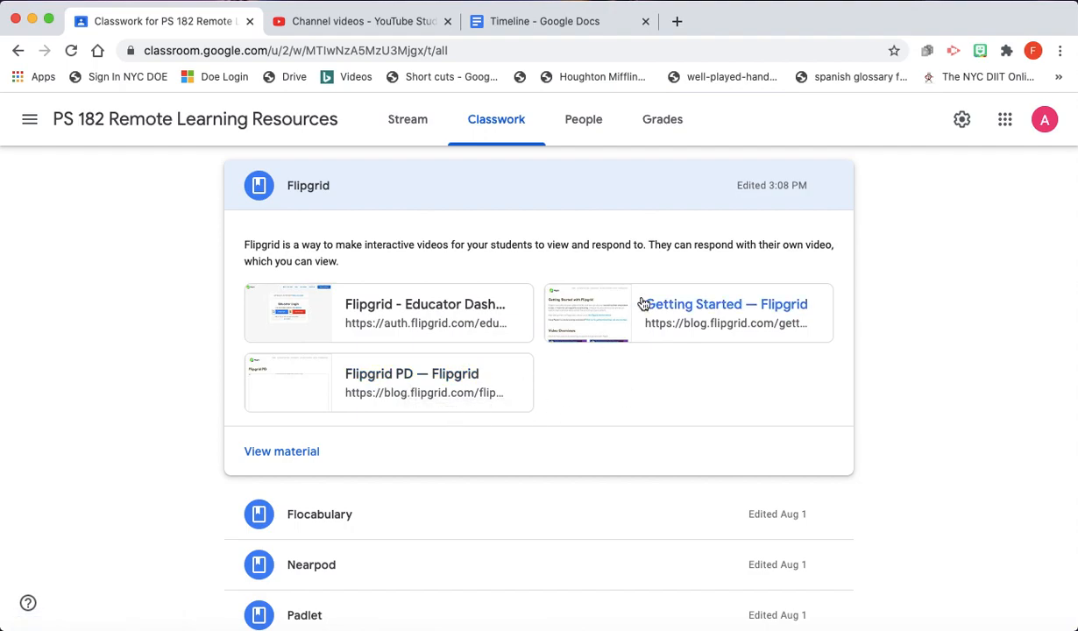
pyautogui.click(419, 307)
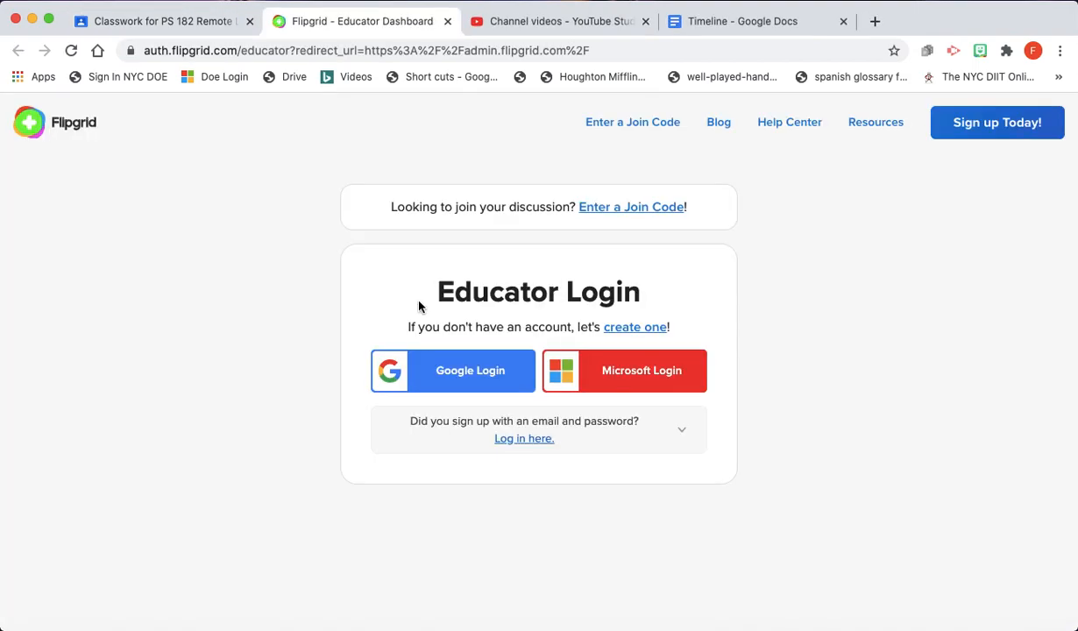
# - Sign in to Flipgrid with Google Login using the school account
pyautogui.click(457, 386)
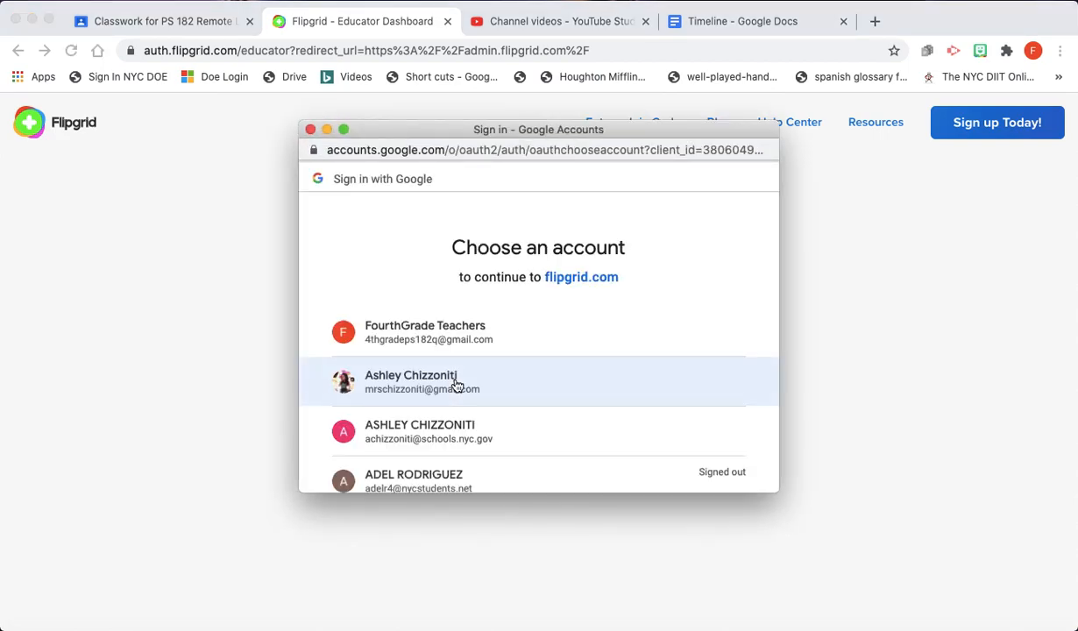
pyautogui.click(440, 438)
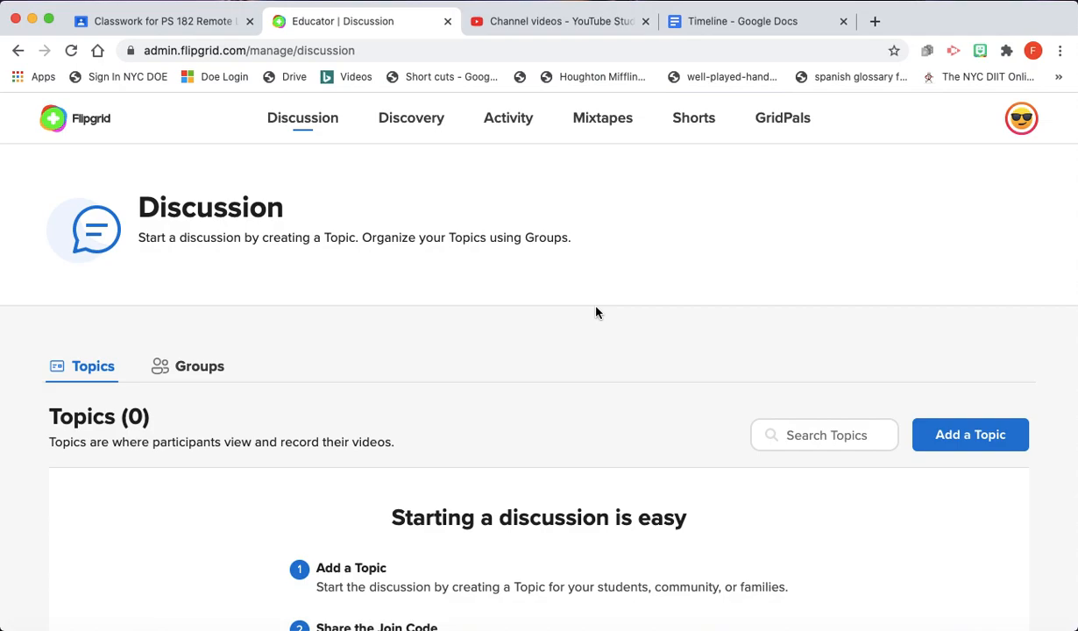
# - Browse the Discovery page's featured collections, partners, trending topics and topics table
pyautogui.click(410, 124)
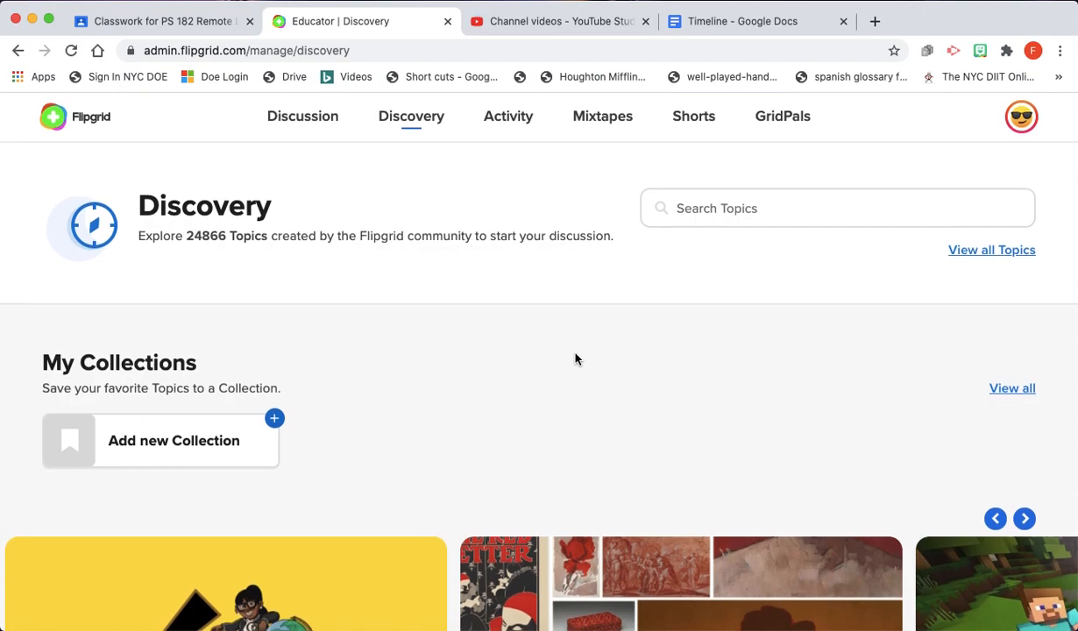
pyautogui.scroll(-1, 574, 358)
pyautogui.scroll(-1, 574, 359)
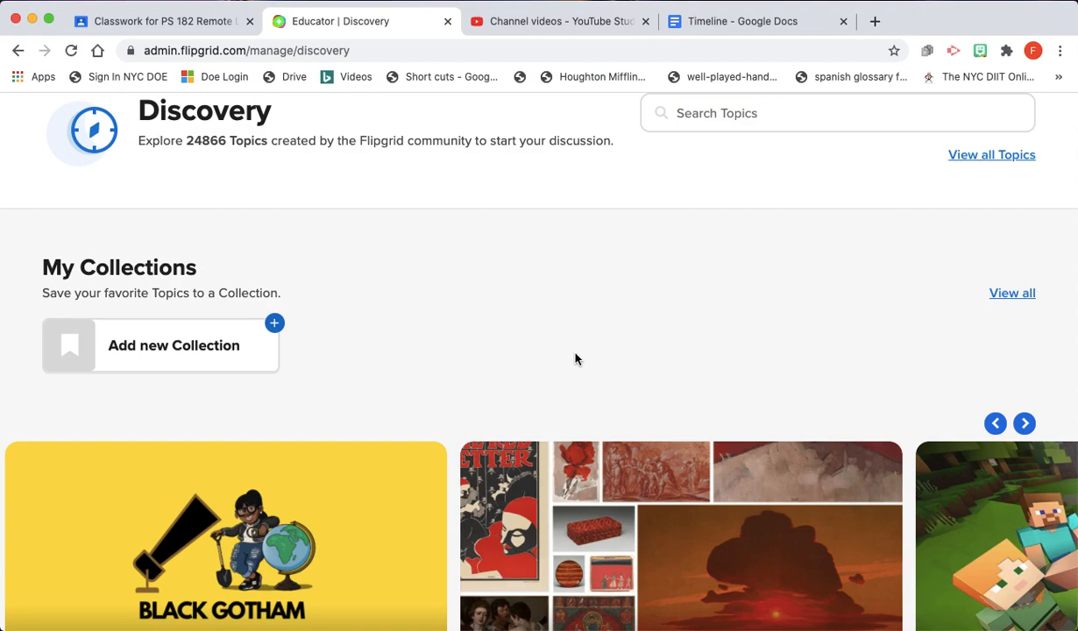
pyautogui.scroll(2, 574, 358)
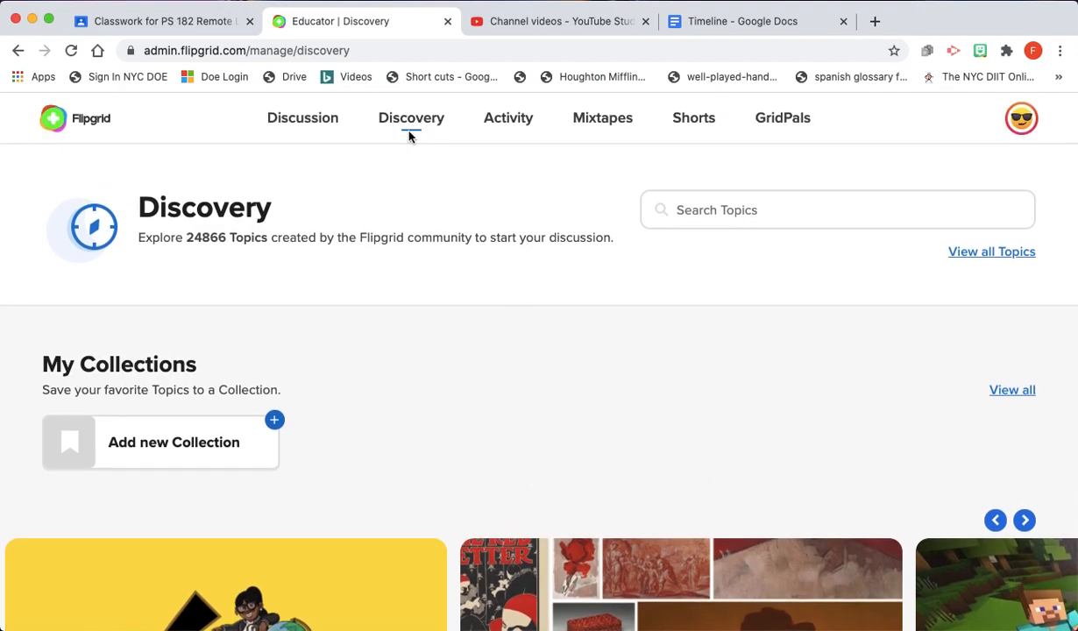
pyautogui.scroll(-5, 577, 430)
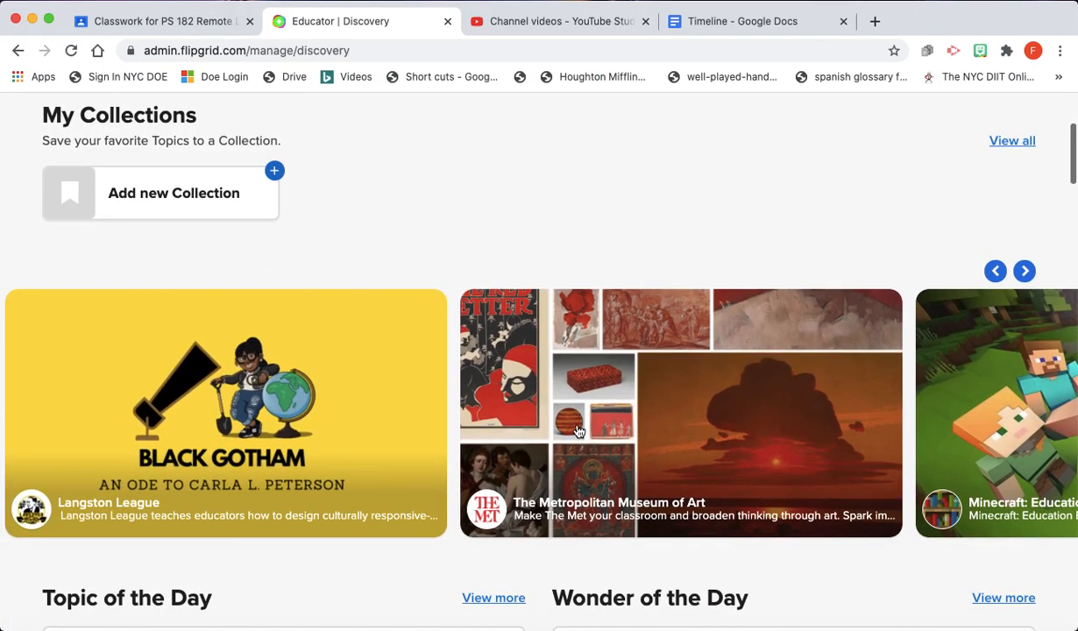
pyautogui.scroll(-5, 578, 430)
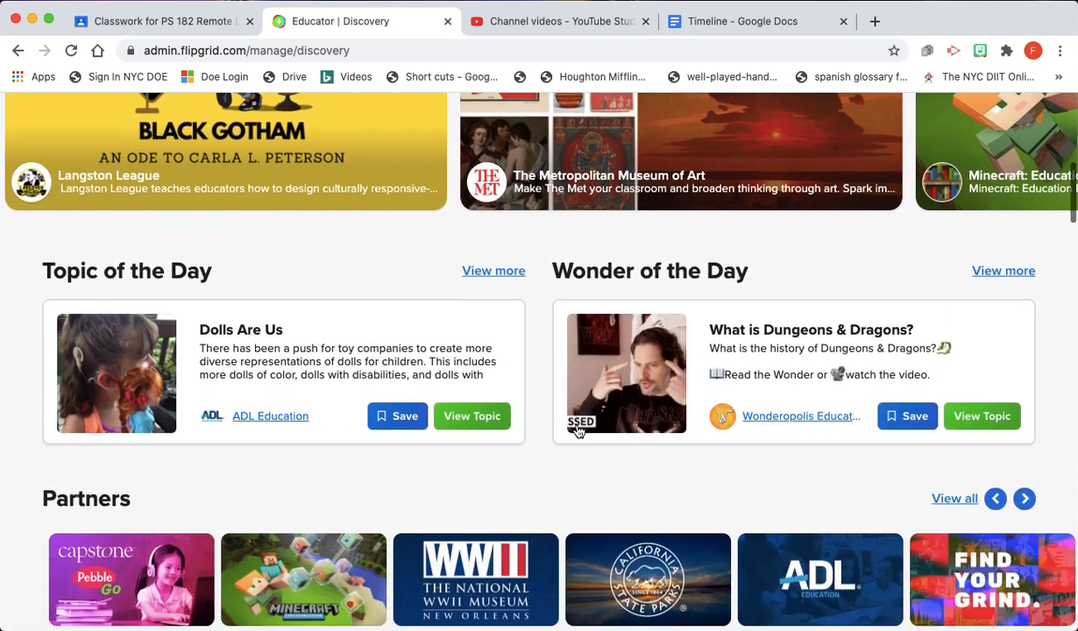
pyautogui.scroll(-2, 576, 425)
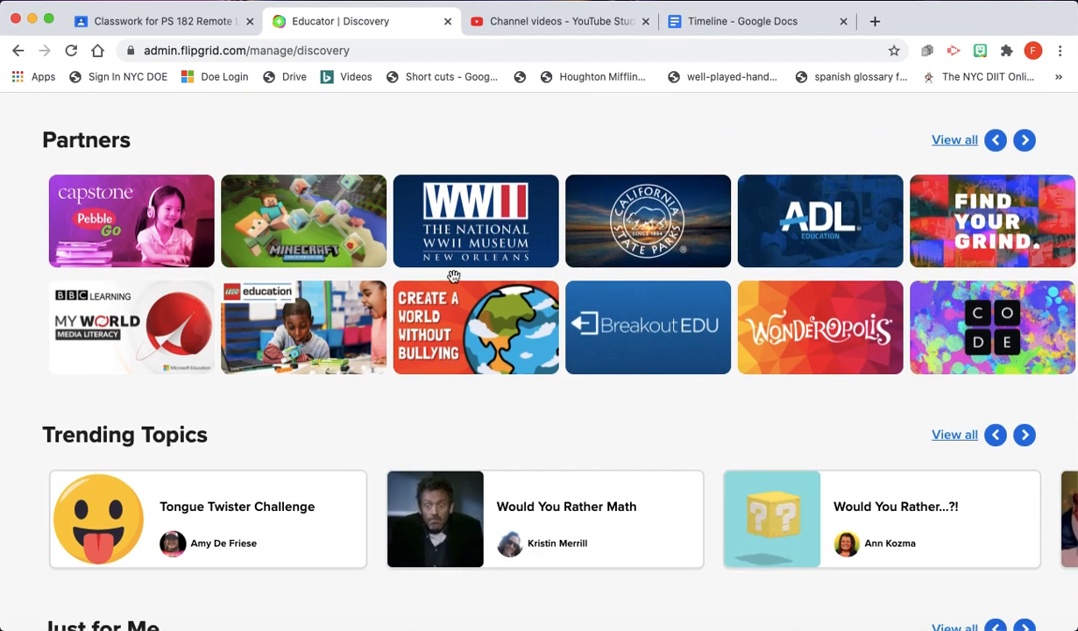
pyautogui.scroll(-3, 584, 393)
pyautogui.scroll(-4, 585, 394)
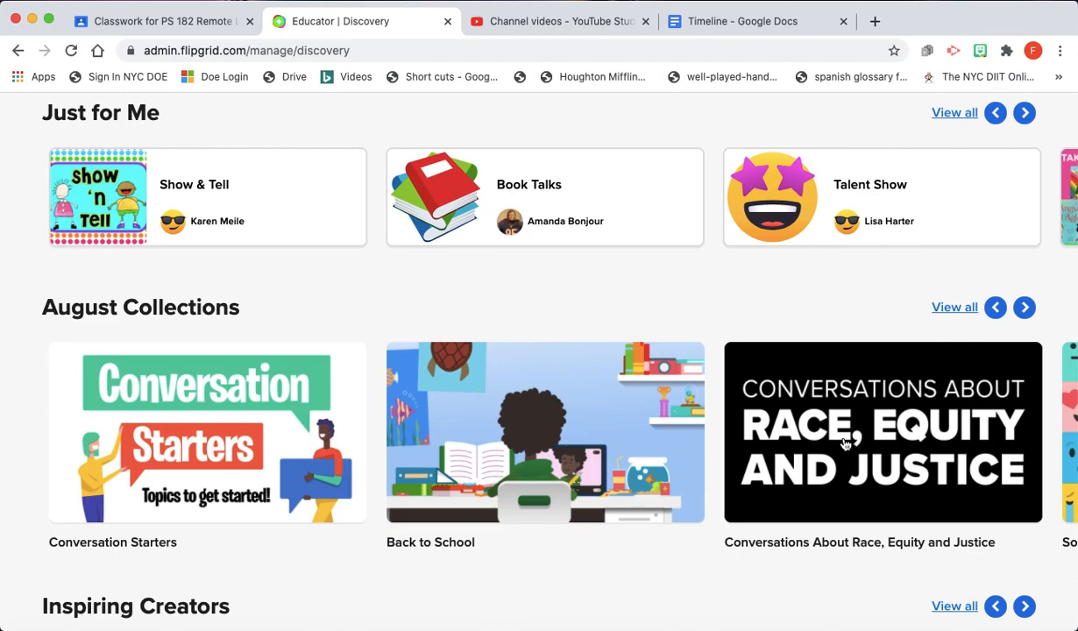
pyautogui.scroll(-3, 506, 447)
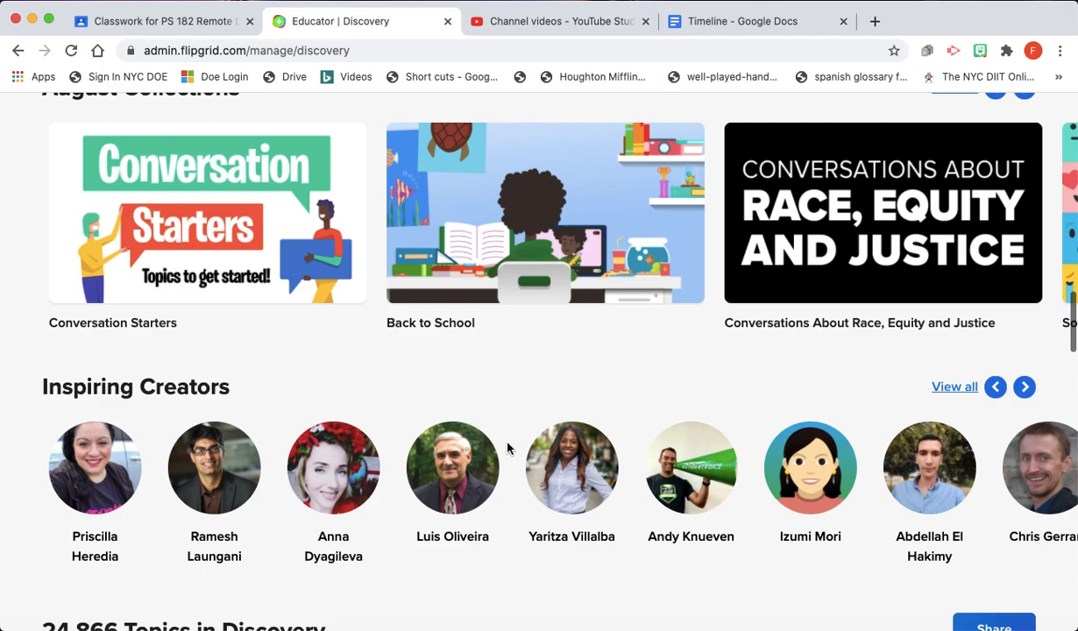
pyautogui.scroll(-5, 506, 448)
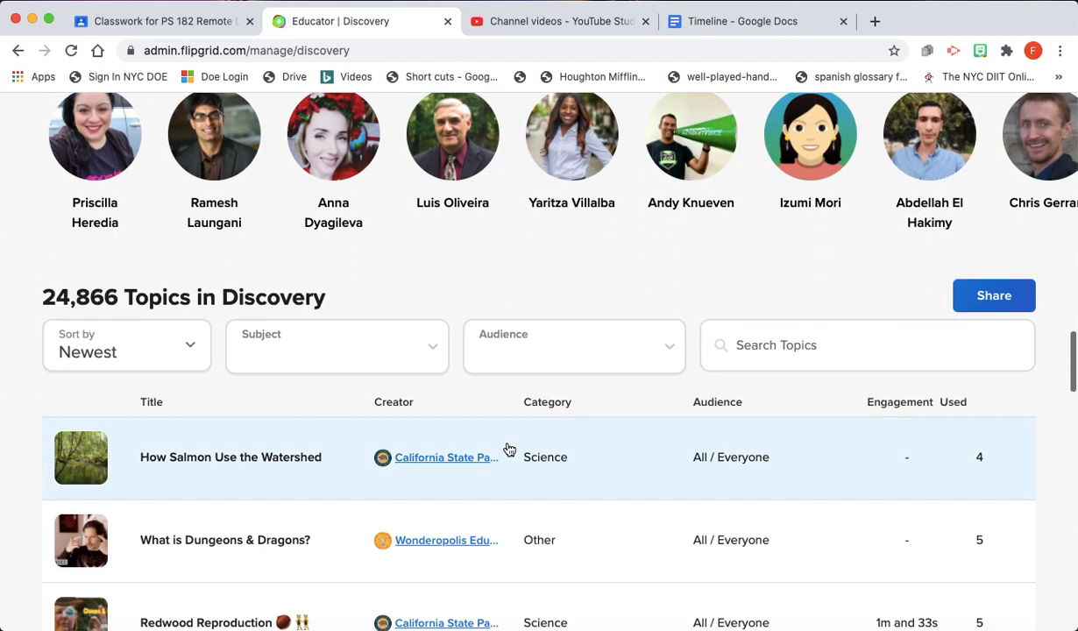
pyautogui.scroll(-3, 509, 449)
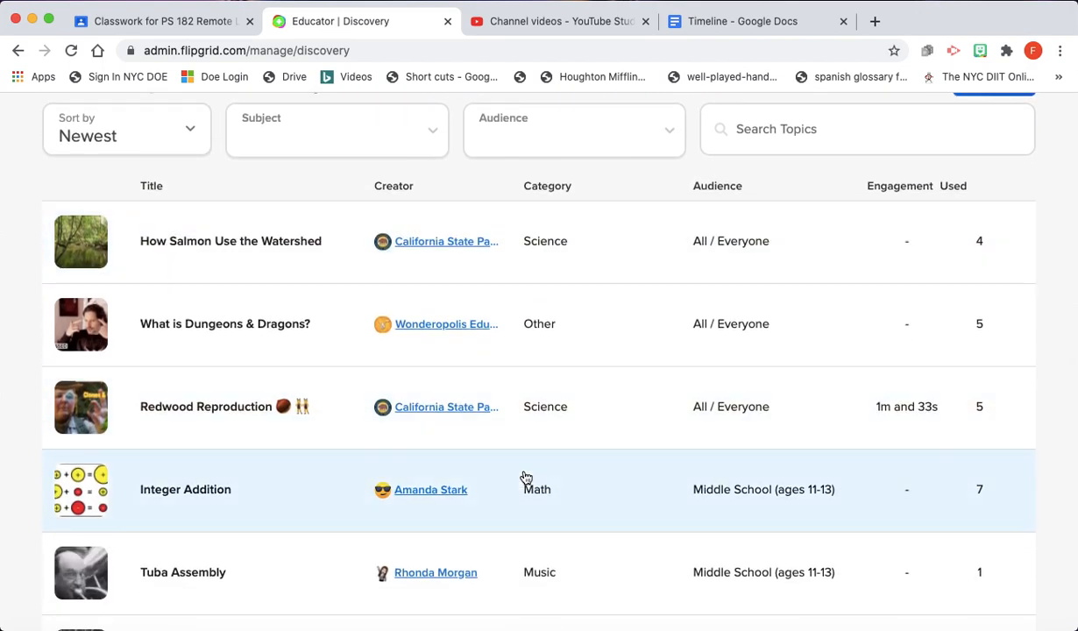
pyautogui.scroll(4, 526, 477)
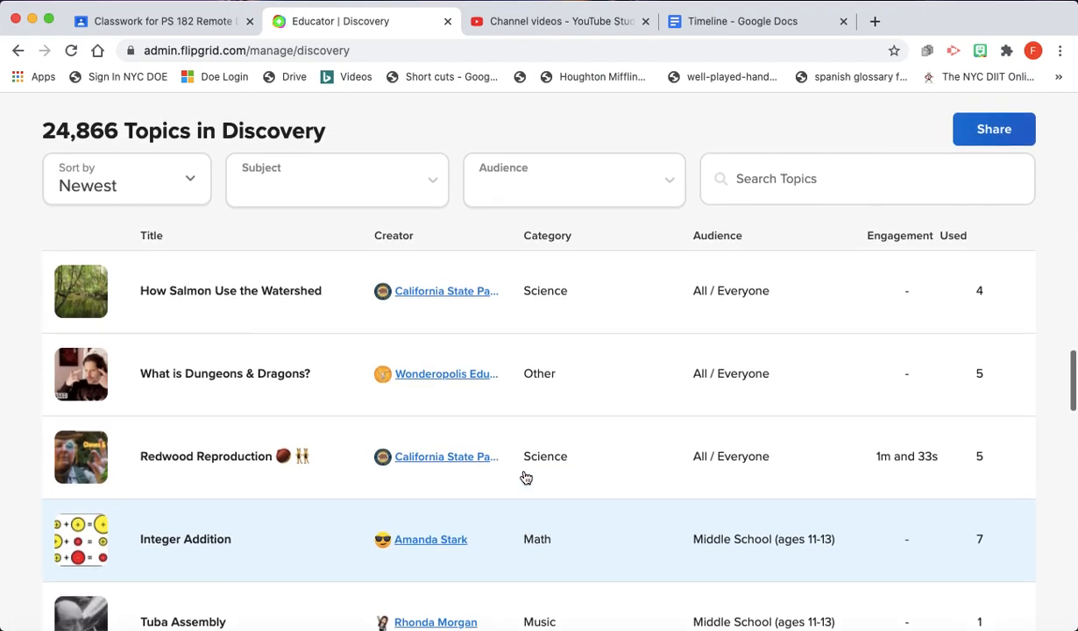
pyautogui.scroll(20, 526, 477)
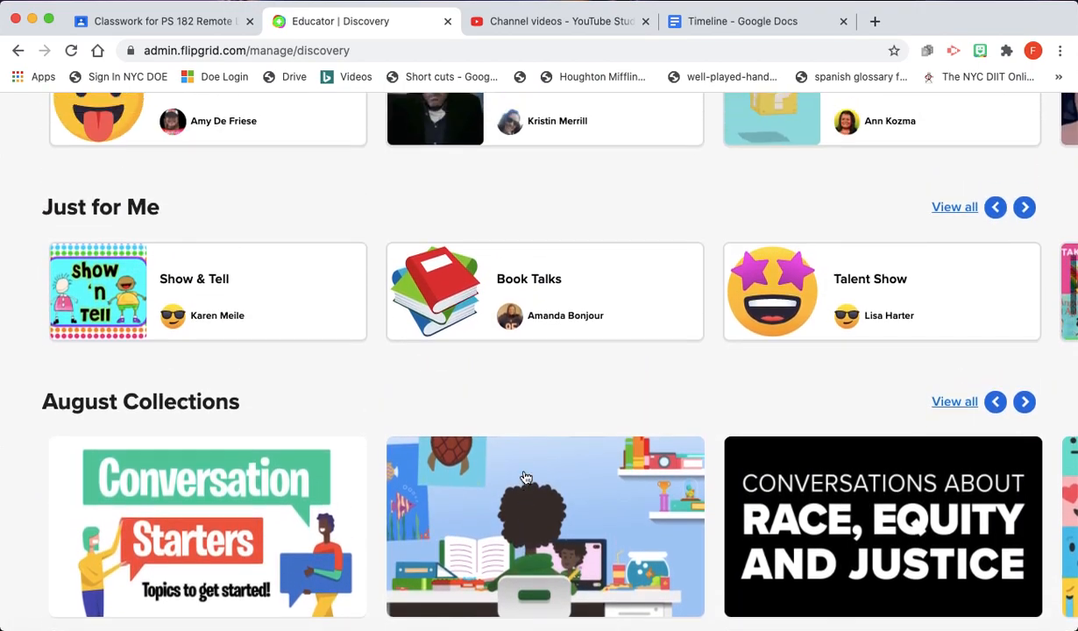
pyautogui.scroll(-1, 524, 476)
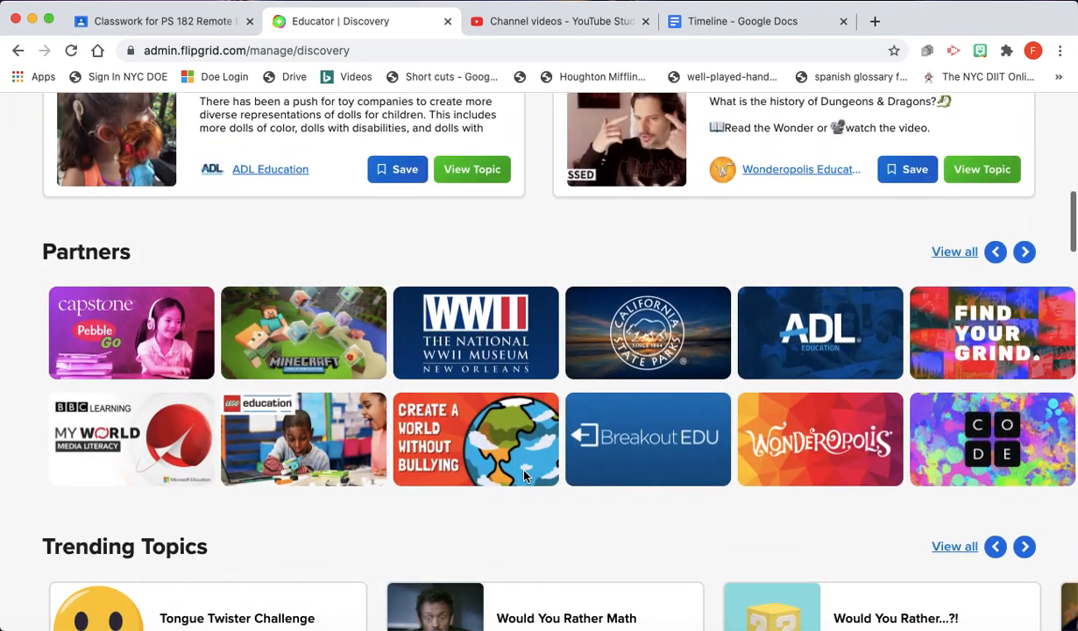
pyautogui.scroll(3, 845, 372)
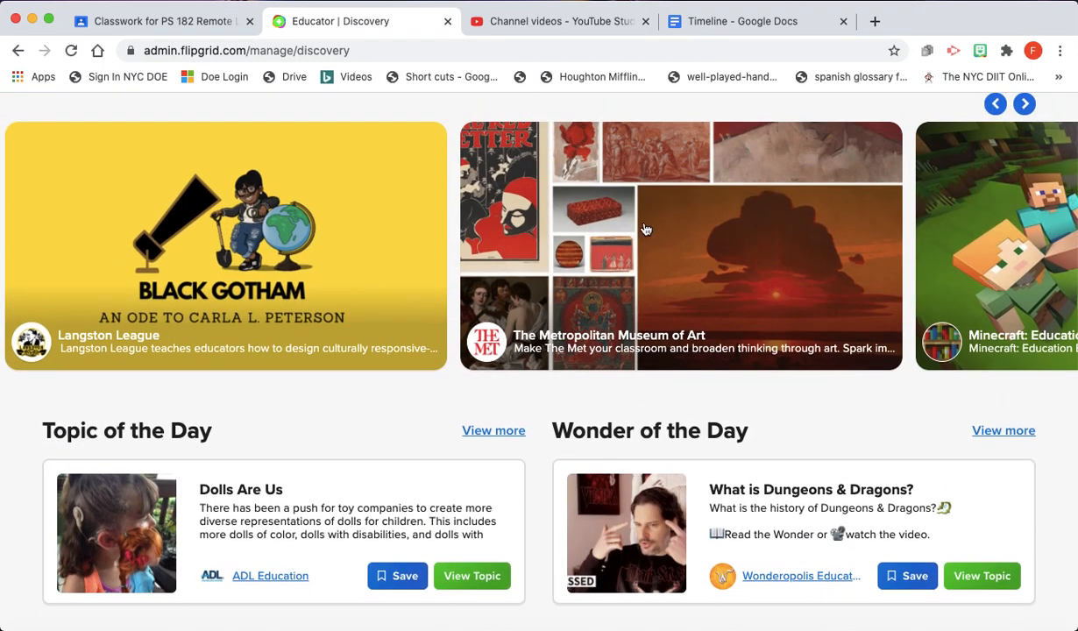
# - Open The Metropolitan Museum of Art partner page and preview the 'Making mummies' topic details
pyautogui.click(644, 227)
pyautogui.scroll(-4, 445, 281)
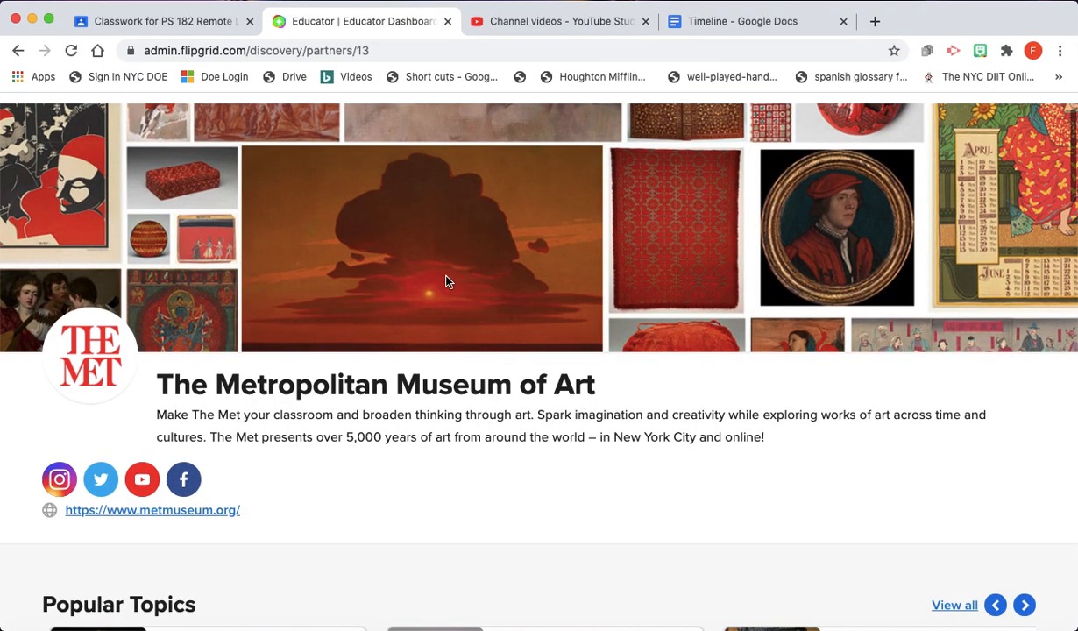
pyautogui.scroll(-1, 445, 281)
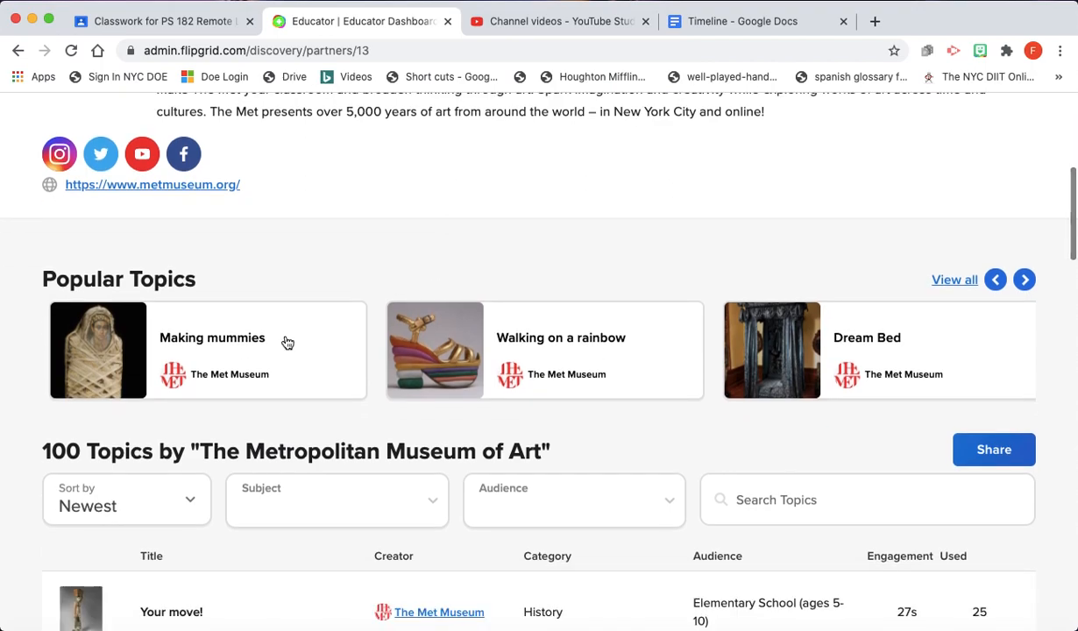
pyautogui.click(202, 340)
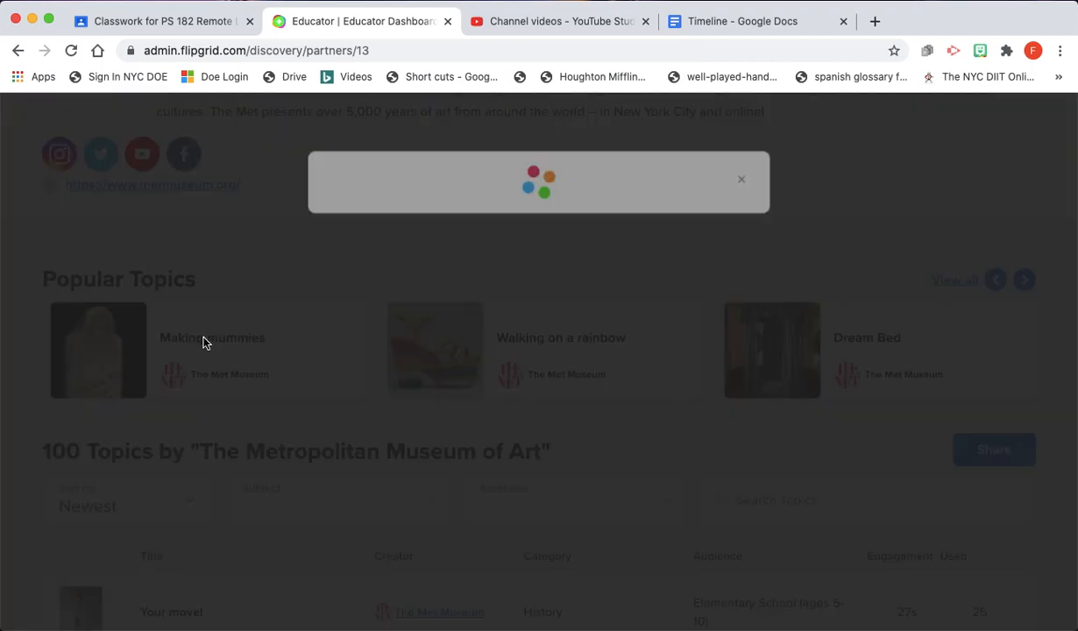
pyautogui.scroll(-5, 703, 415)
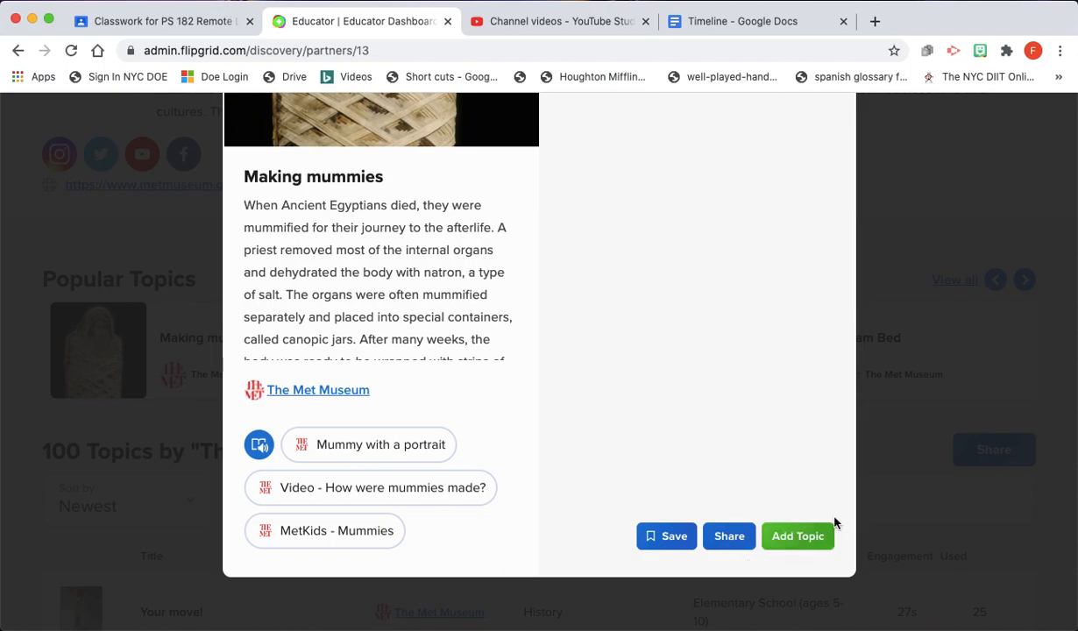
pyautogui.scroll(4, 556, 325)
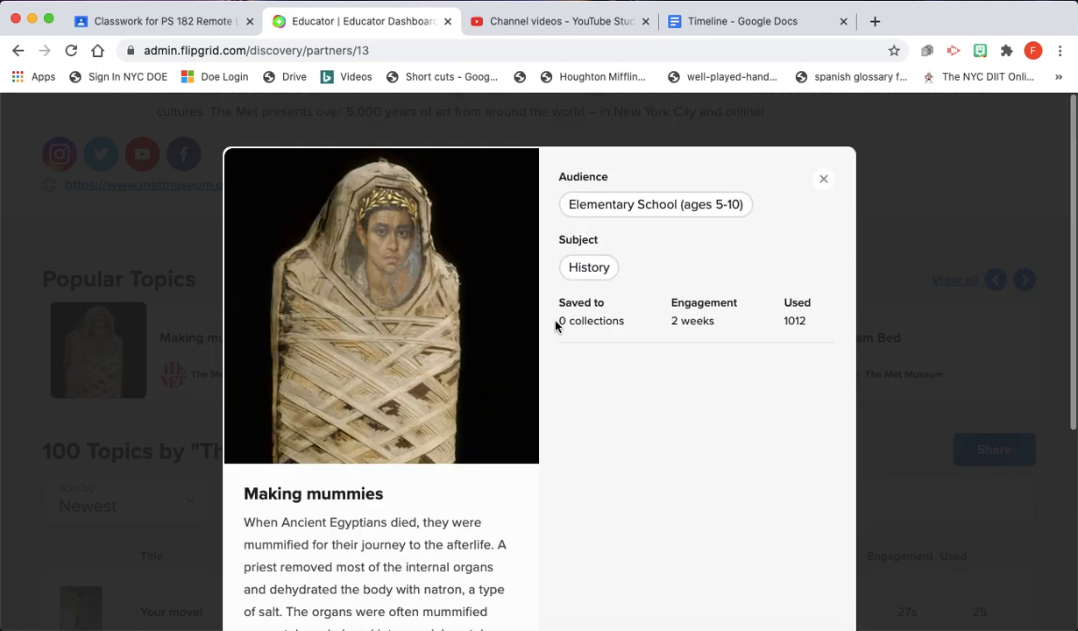
# - Close the topic details, skim the partner's topics, and return to the main Discovery page
pyautogui.click(823, 180)
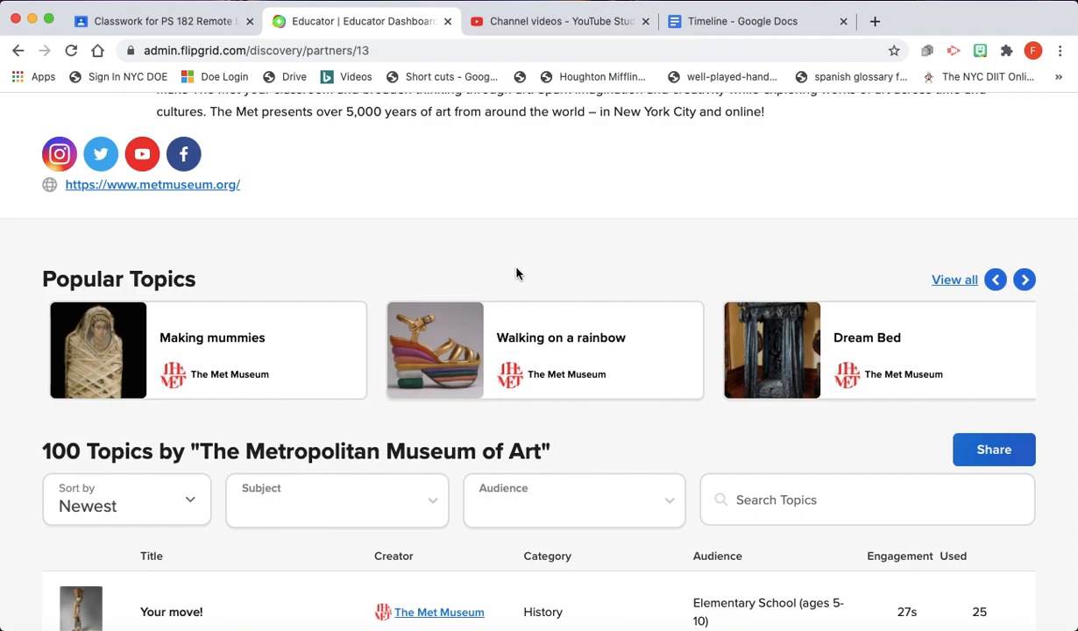
pyautogui.scroll(-2, 495, 255)
pyautogui.scroll(-2, 267, 355)
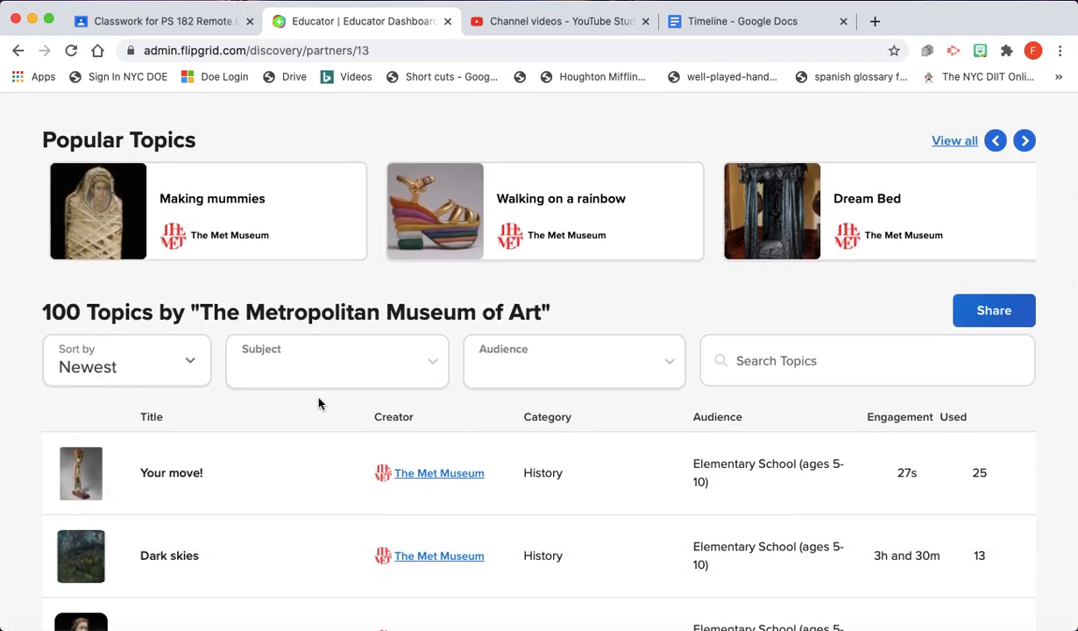
pyautogui.scroll(8, 629, 377)
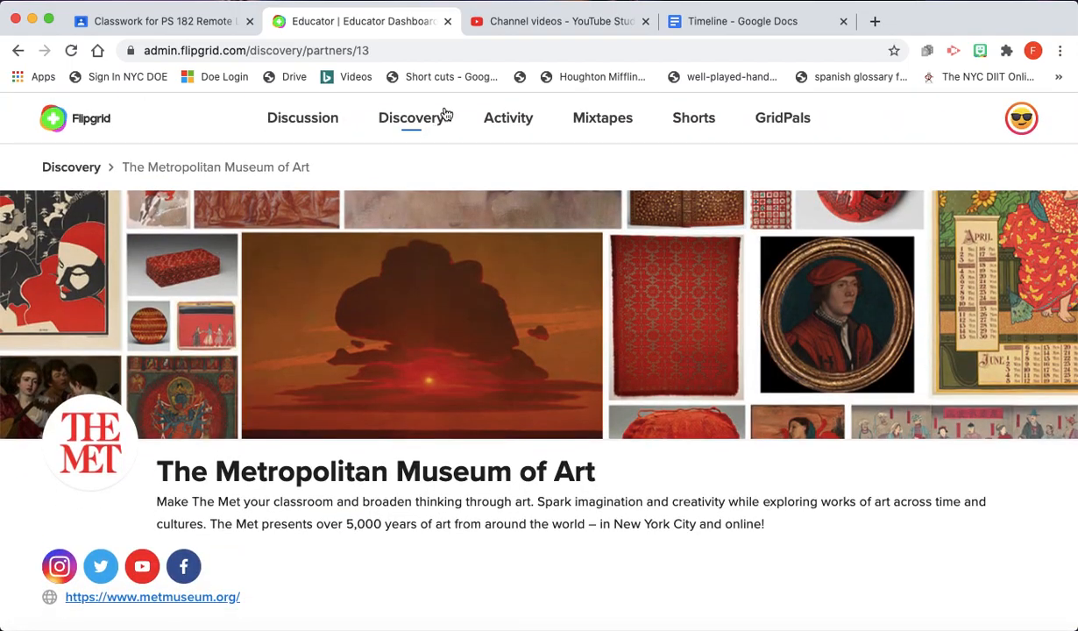
pyautogui.click(391, 118)
# - Filter Discovery topics to Science and Elementary School (ages 5-10), sorted newest first
pyautogui.scroll(-2, 457, 342)
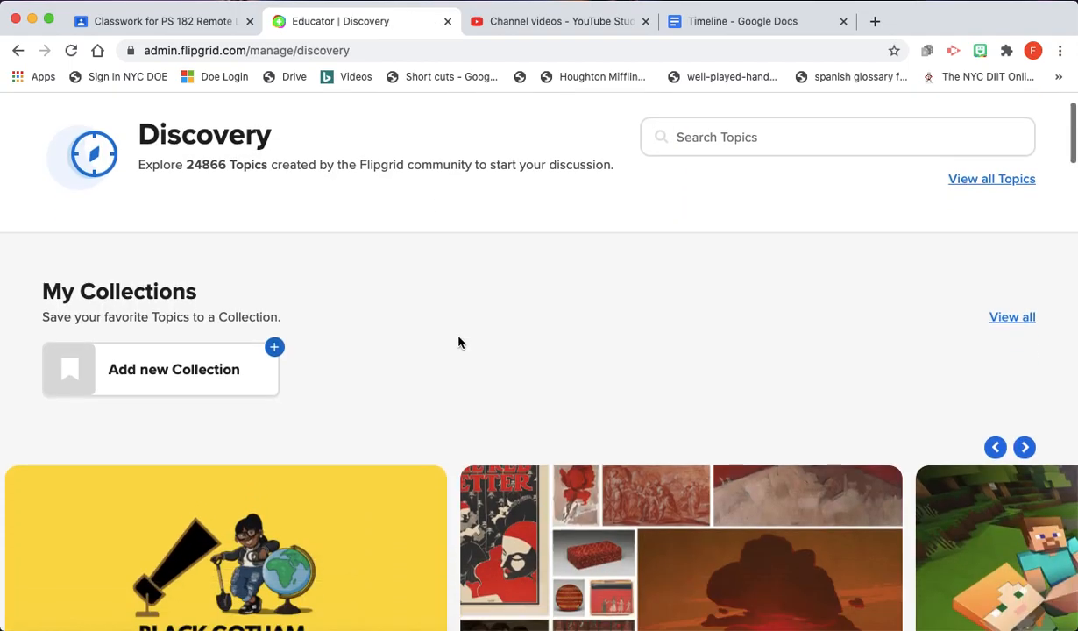
pyautogui.scroll(-15, 457, 342)
pyautogui.scroll(-15, 458, 341)
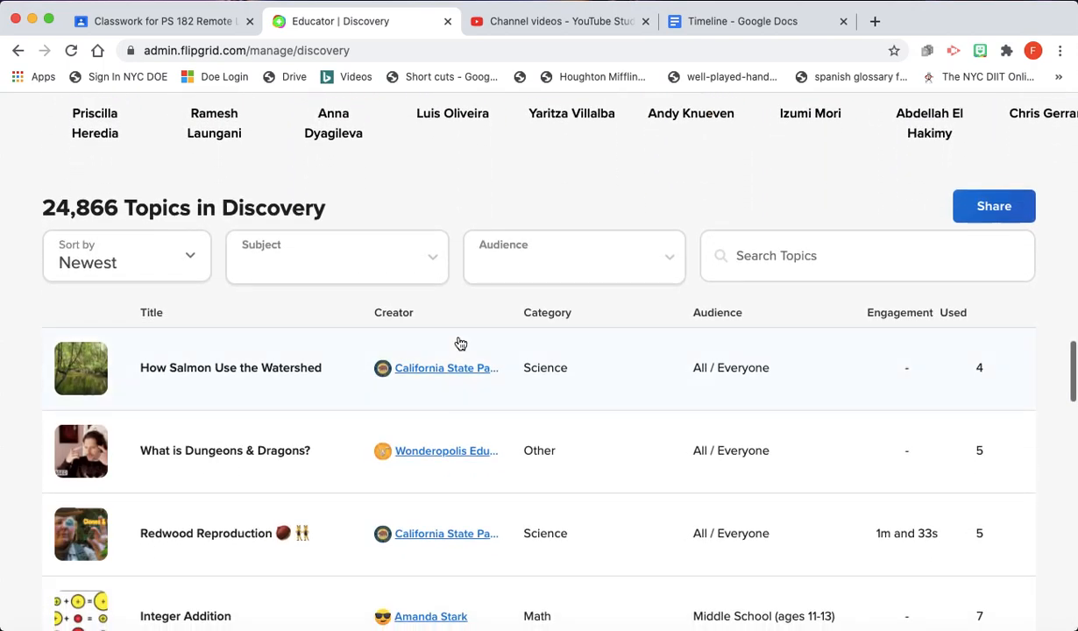
pyautogui.click(176, 248)
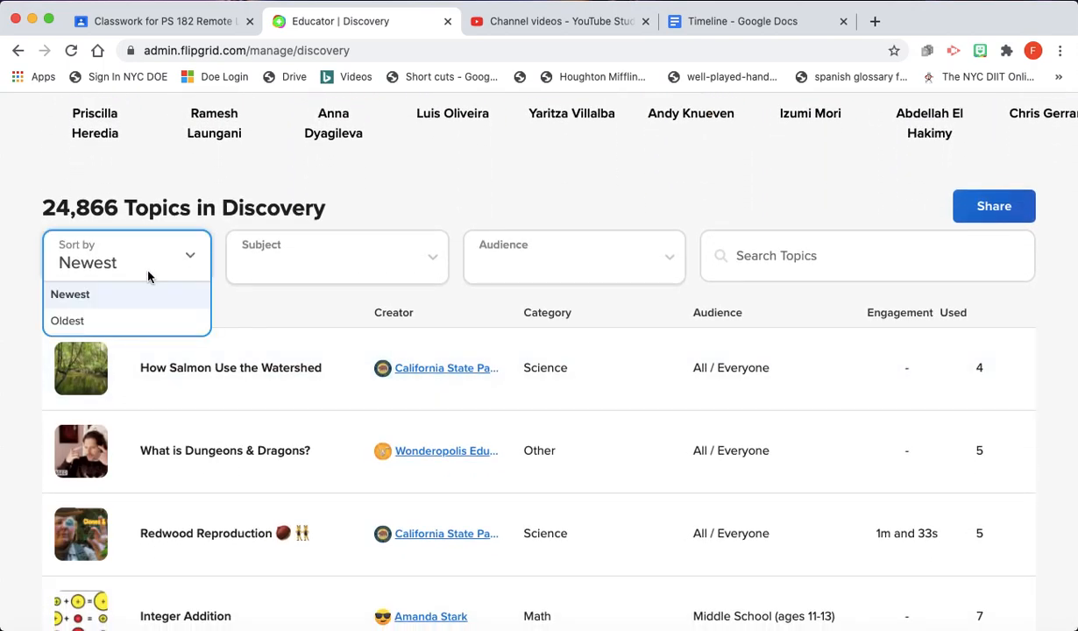
pyautogui.click(101, 294)
pyautogui.click(383, 268)
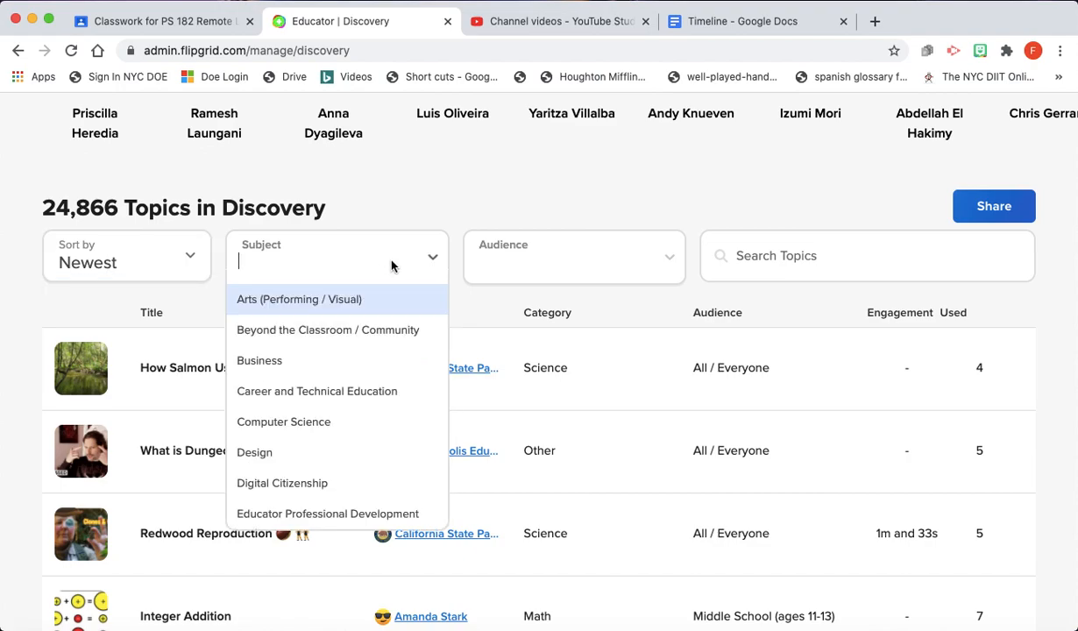
pyautogui.scroll(-5, 408, 450)
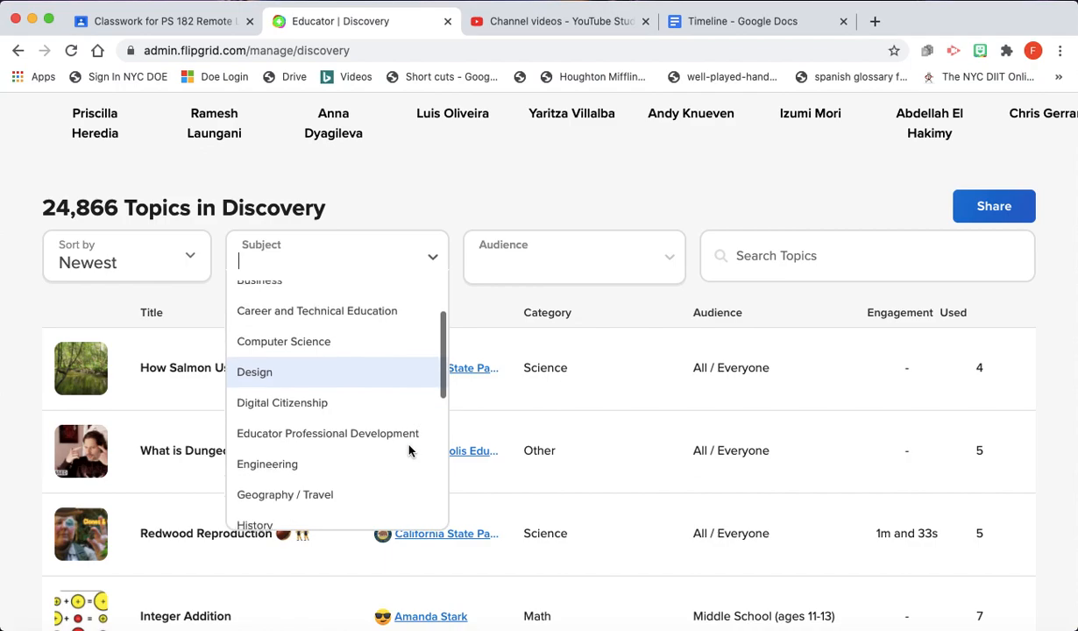
pyautogui.scroll(-4, 409, 450)
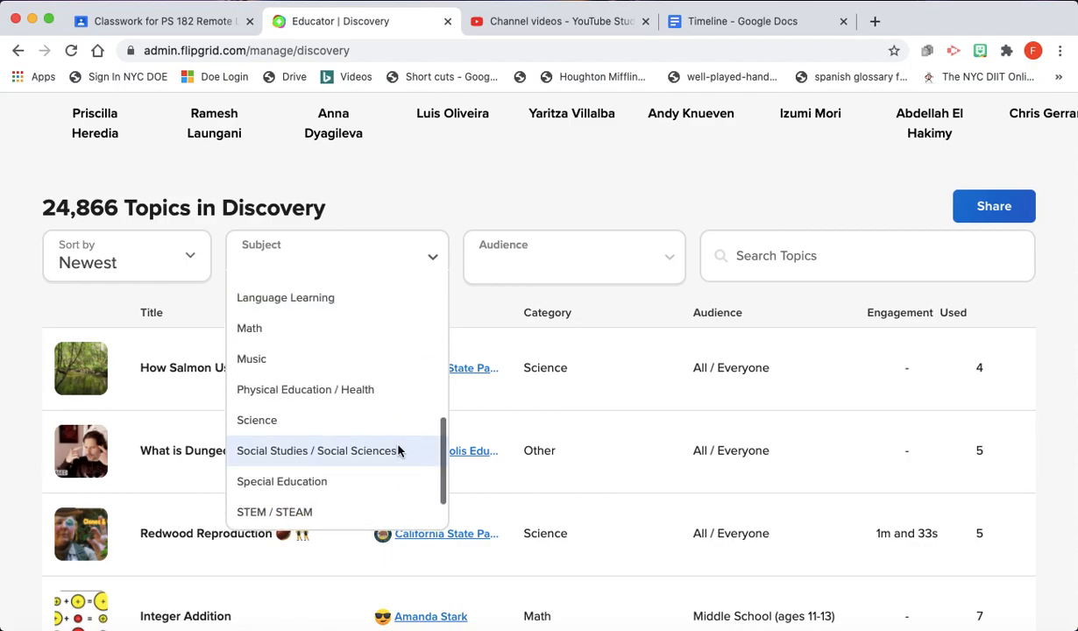
pyautogui.click(258, 421)
pyautogui.click(659, 253)
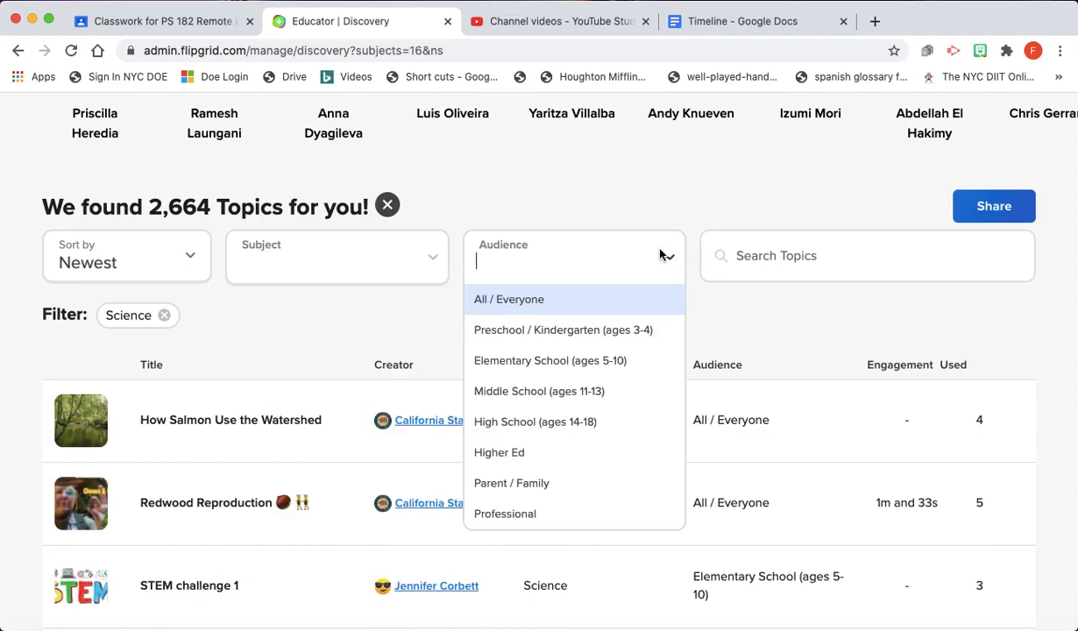
pyautogui.click(574, 361)
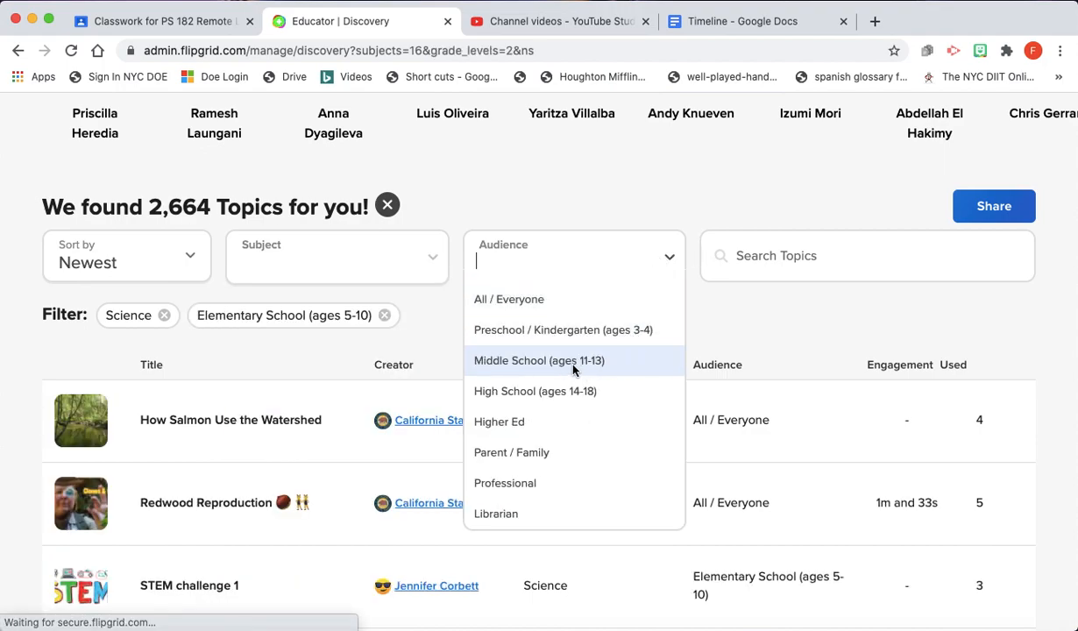
# - Search the filtered topics for 'animals' and review the 210 results, led by 'Ocean Animals'
pyautogui.click(815, 262)
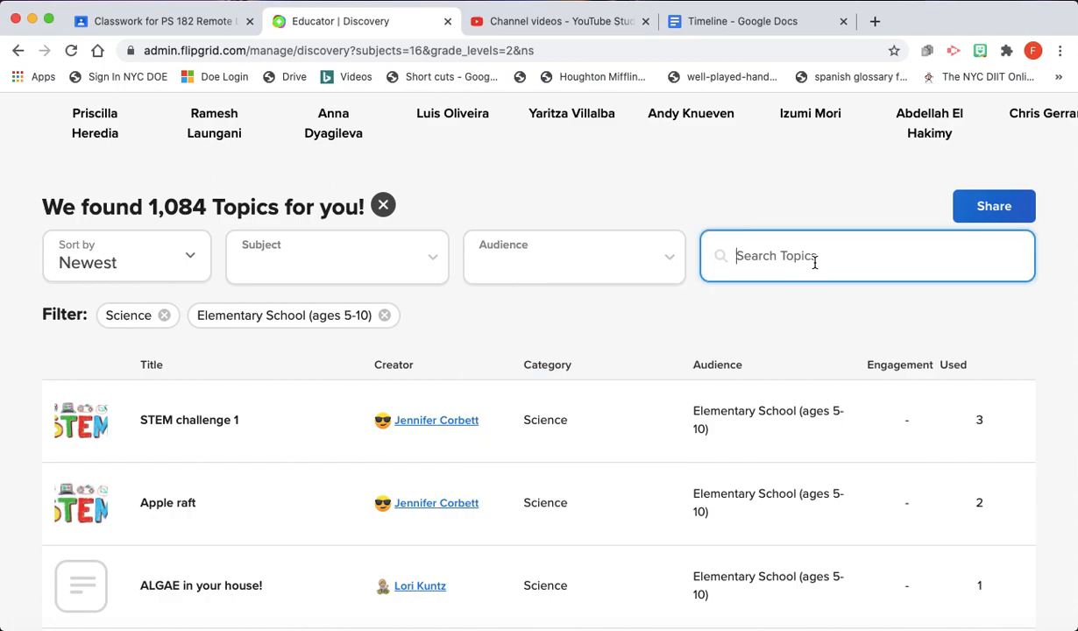
pyautogui.write('volcano')
pyautogui.press('BackSpace')
pyautogui.press('BackSpace')
pyautogui.press('BackSpace')
pyautogui.press('BackSpace')
pyautogui.press('BackSpace')
pyautogui.press('BackSpace')
pyautogui.press('BackSpace')
pyautogui.write('animals')
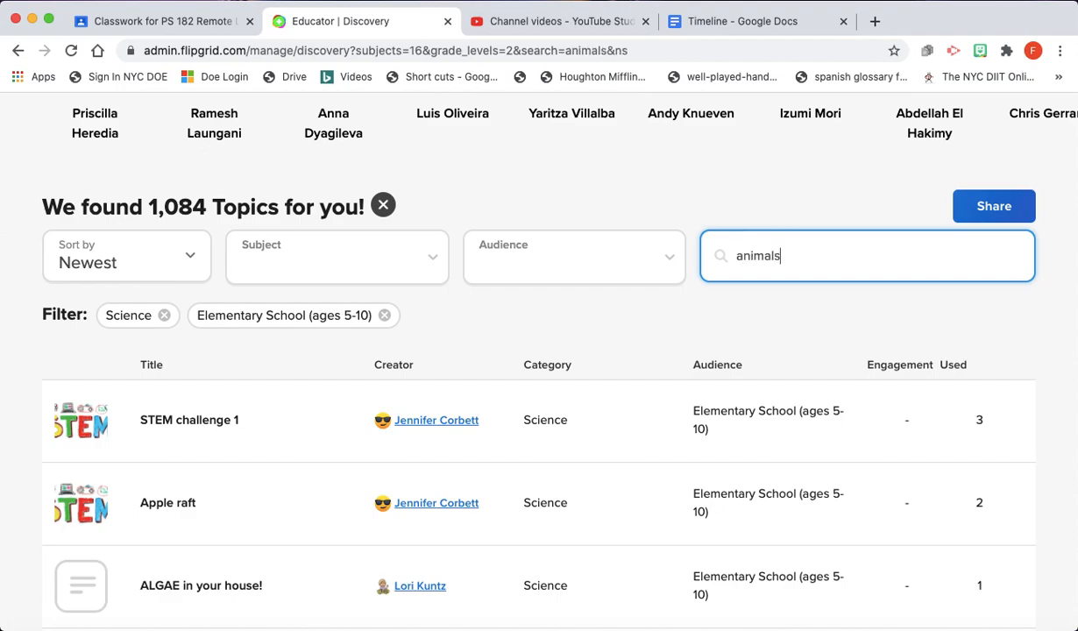
pyautogui.press('Return')
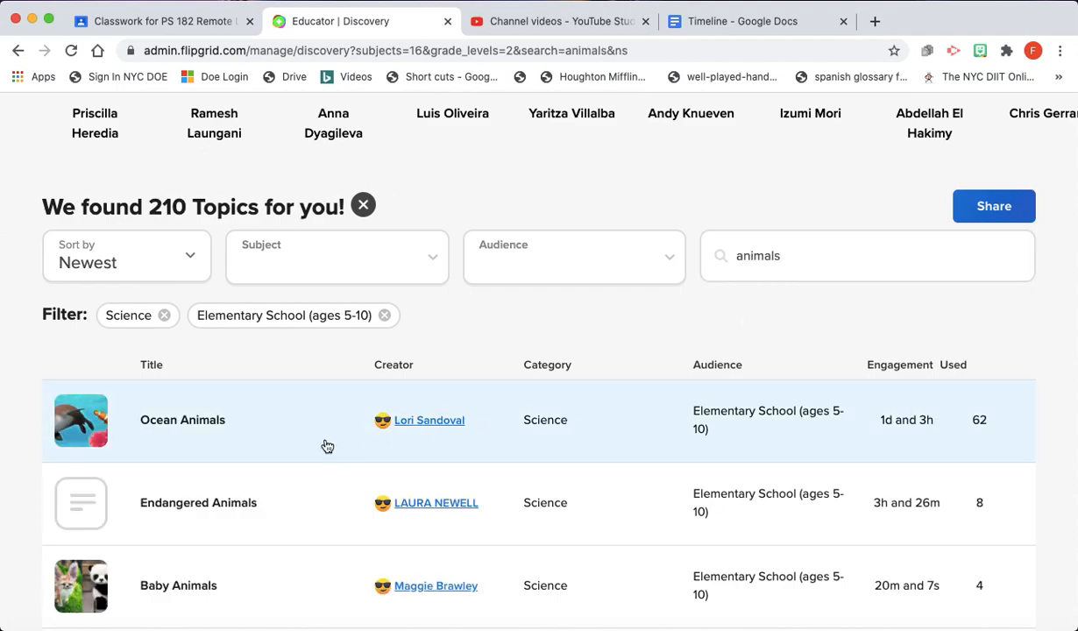
pyautogui.scroll(-2, 291, 438)
pyautogui.scroll(-5, 292, 439)
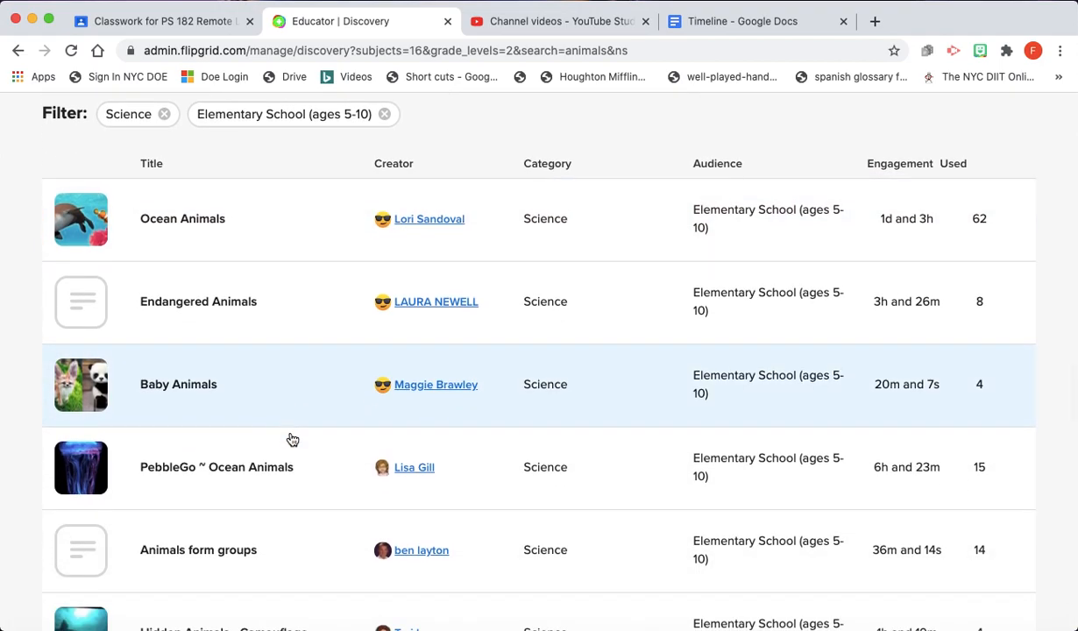
pyautogui.scroll(-2, 289, 438)
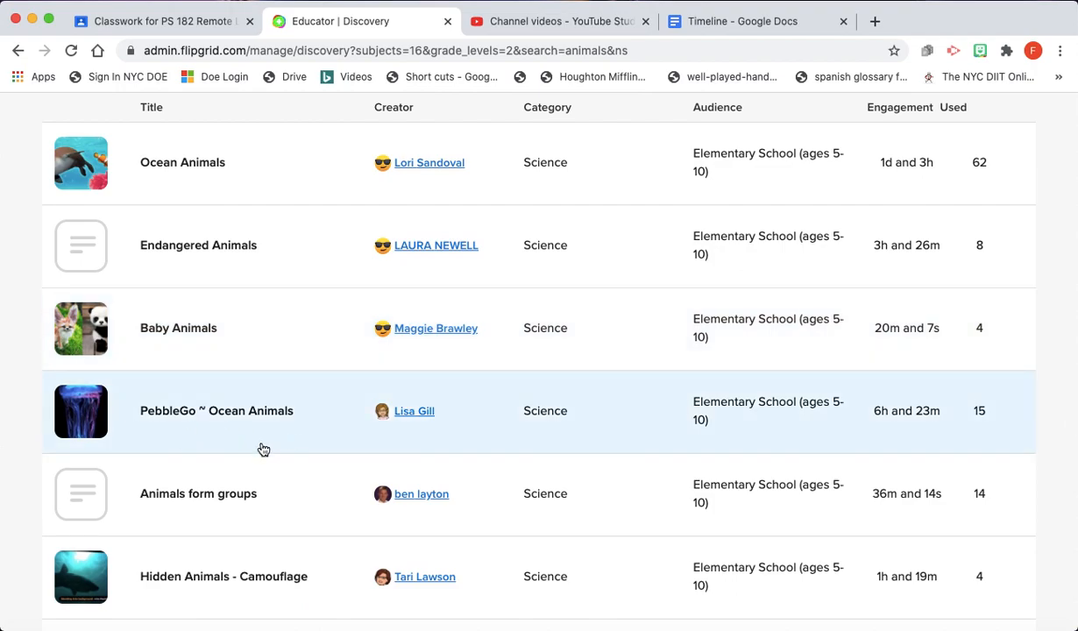
pyautogui.scroll(-5, 313, 448)
pyautogui.scroll(4, 317, 449)
pyautogui.scroll(7, 315, 449)
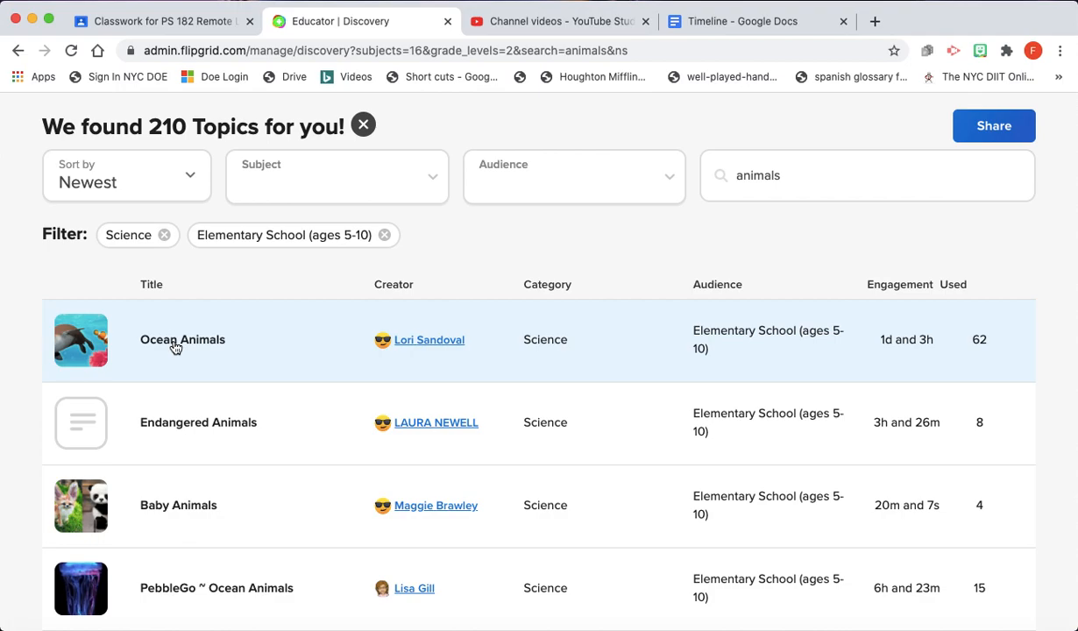
pyautogui.click(175, 348)
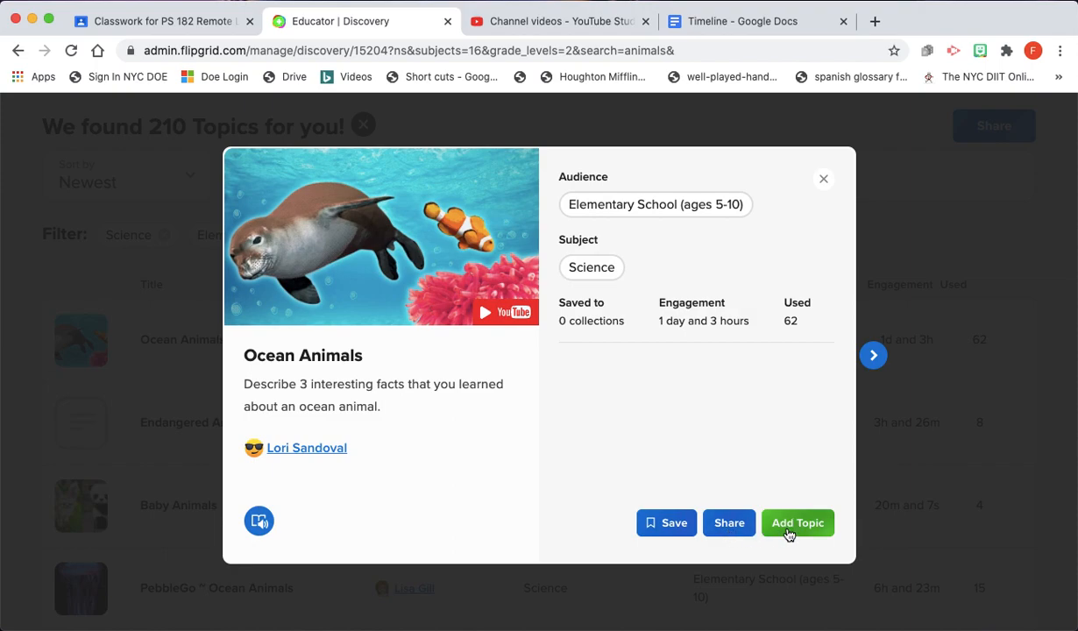
pyautogui.click(823, 177)
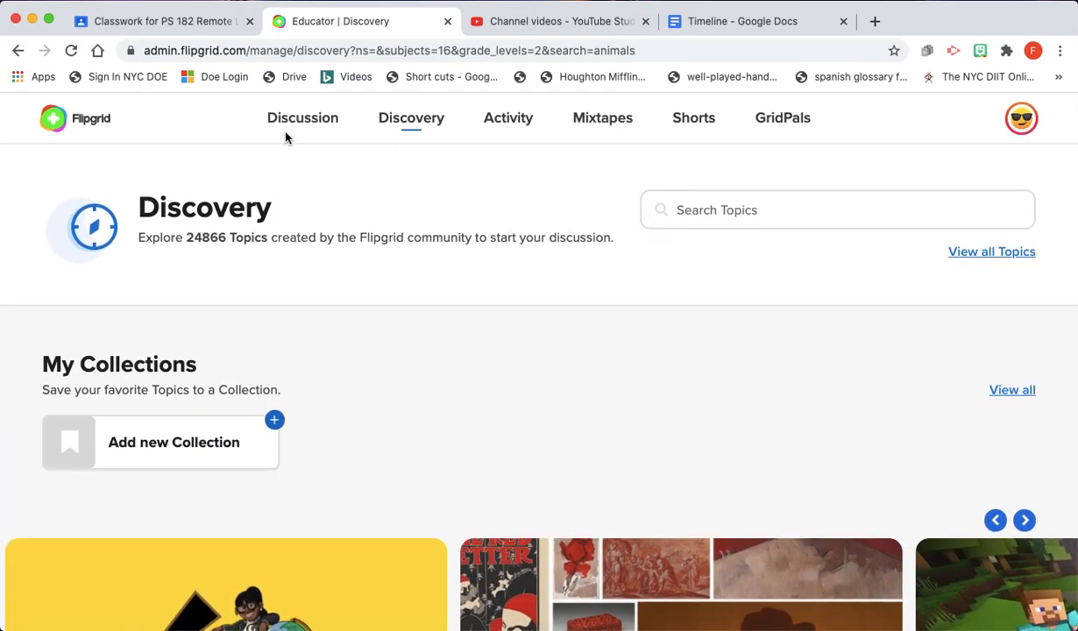
# - Go to the Discussion page and list its groups, 403 Math and 404 Math
pyautogui.click(285, 134)
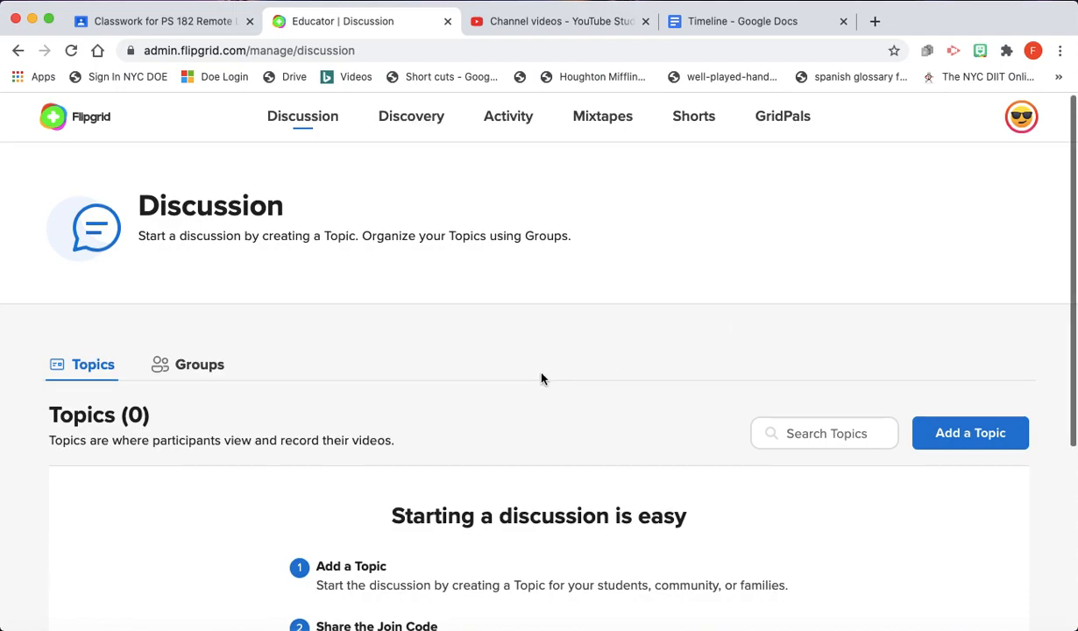
pyautogui.scroll(-2, 541, 379)
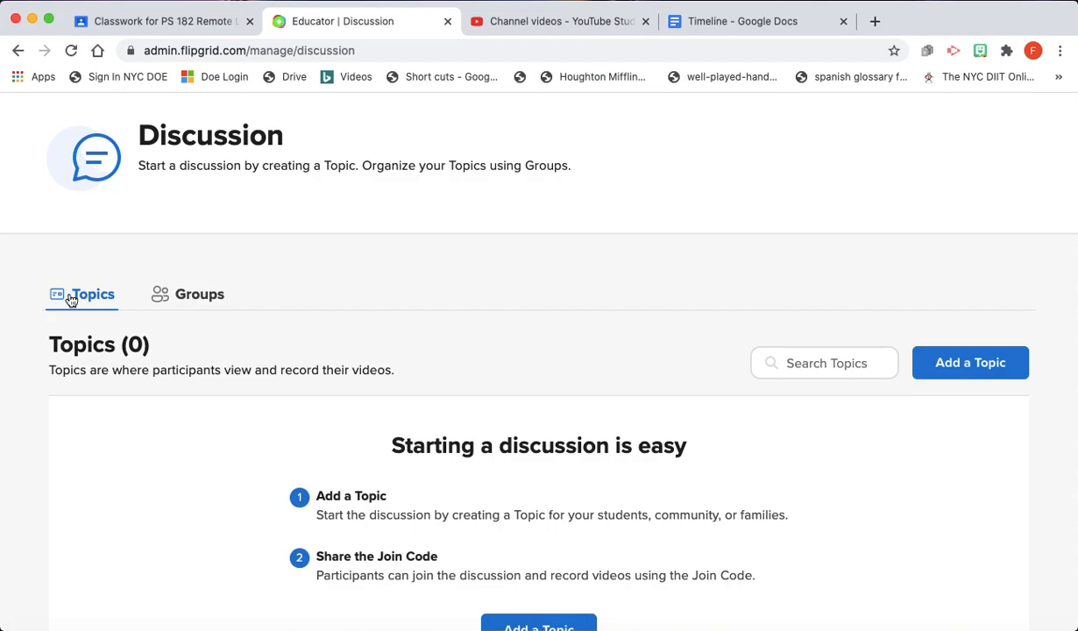
pyautogui.click(218, 298)
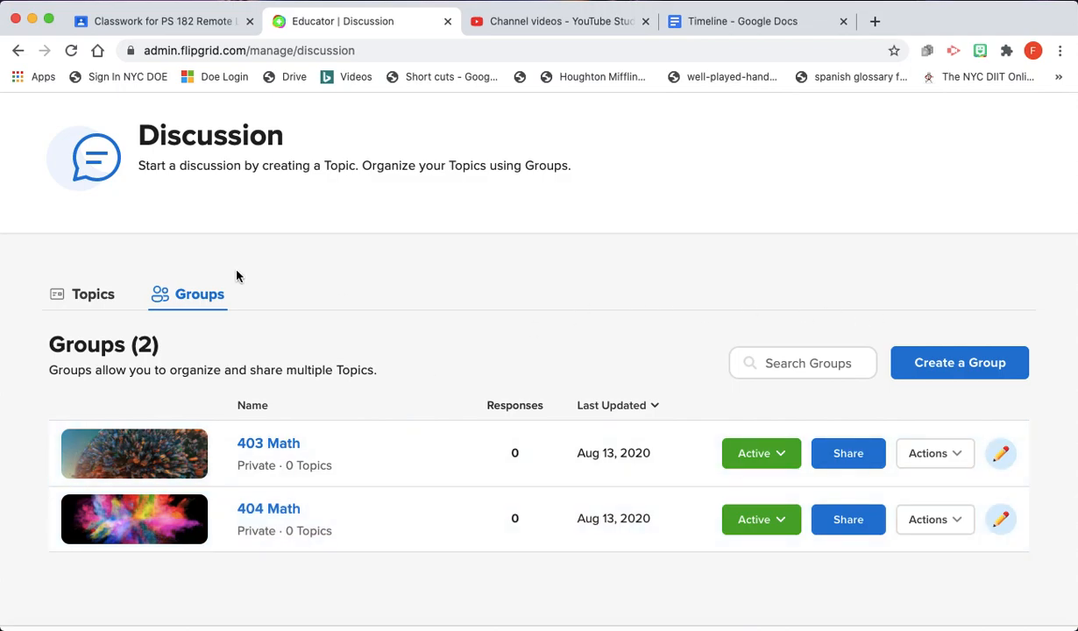
# - Create a private group named for the teacher's 3rd Grade class, replacing the default join code with a custom one
pyautogui.click(959, 364)
pyautogui.click(433, 371)
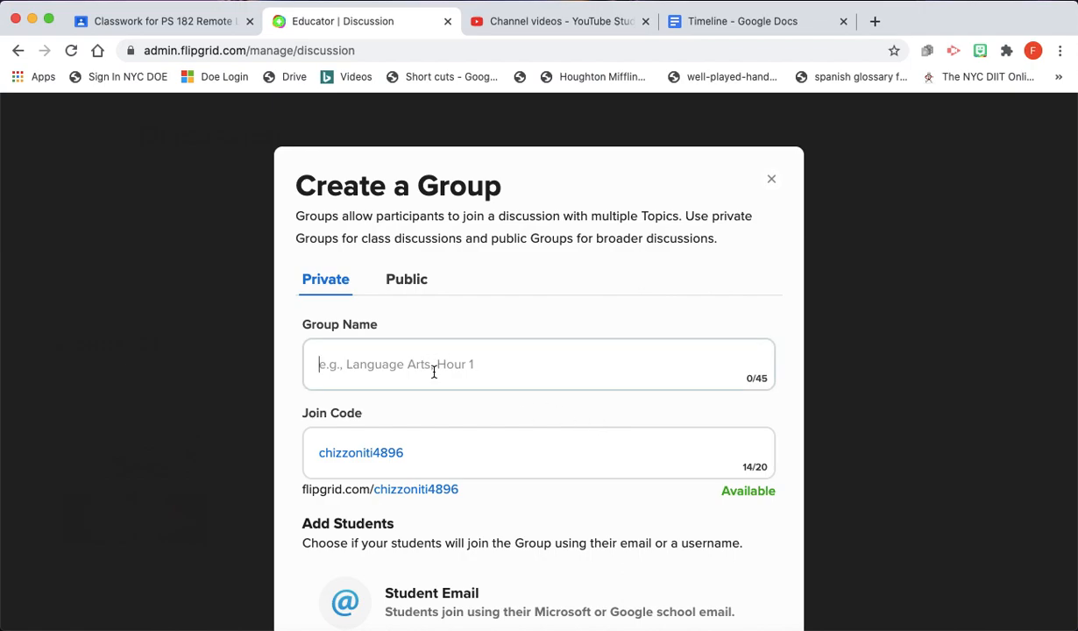
pyautogui.write("Ms. Tiger's 3rd Grade")
pyautogui.click(432, 452)
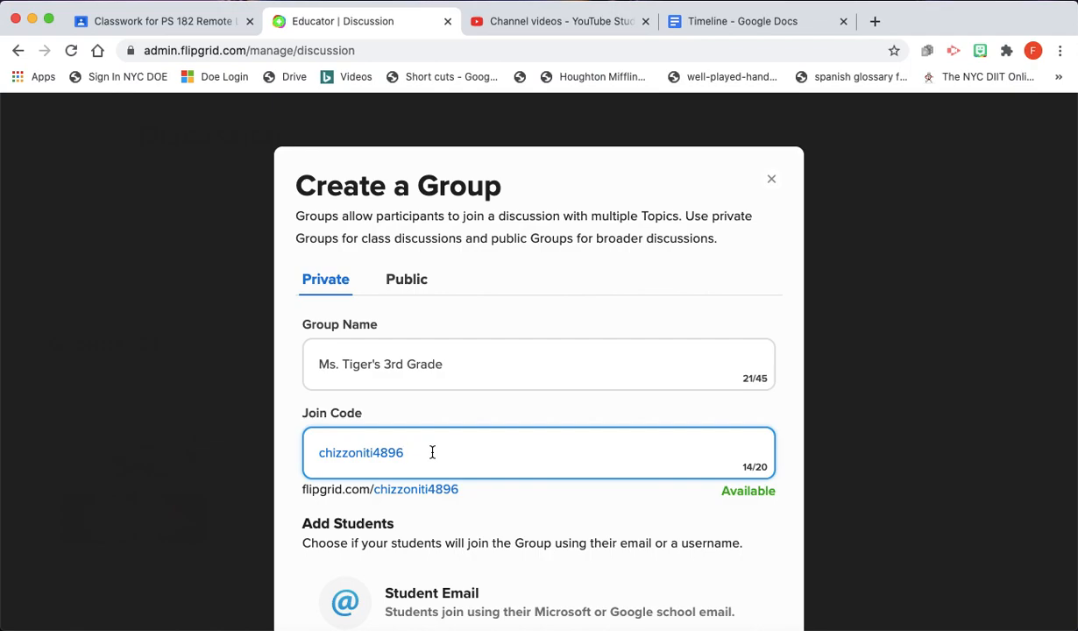
pyautogui.moveTo(404, 452); pyautogui.dragTo(312, 452)
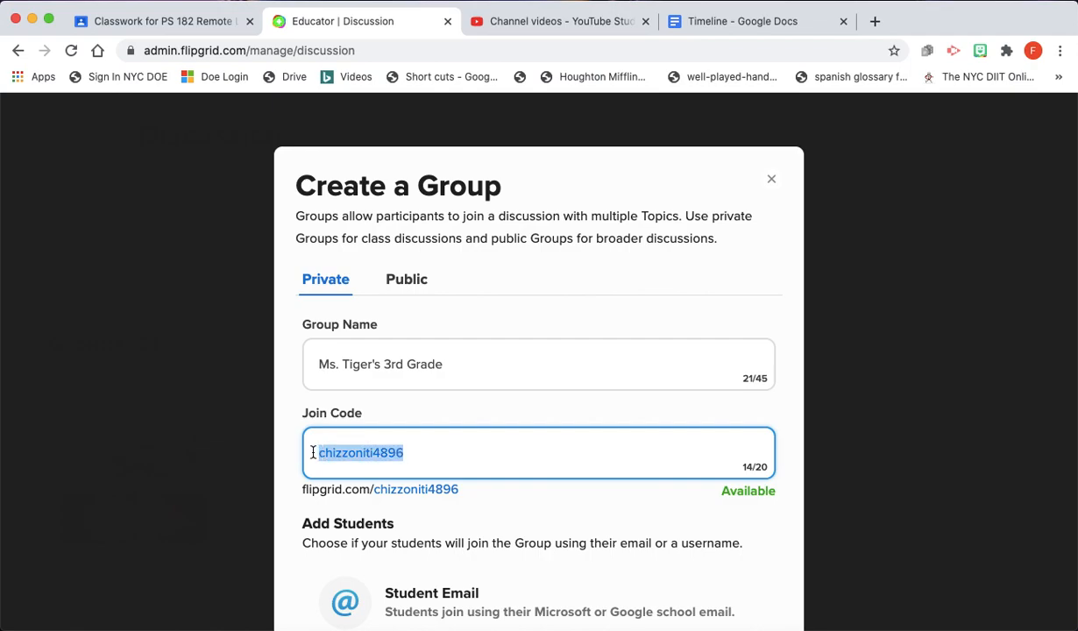
pyautogui.press('BackSpace')
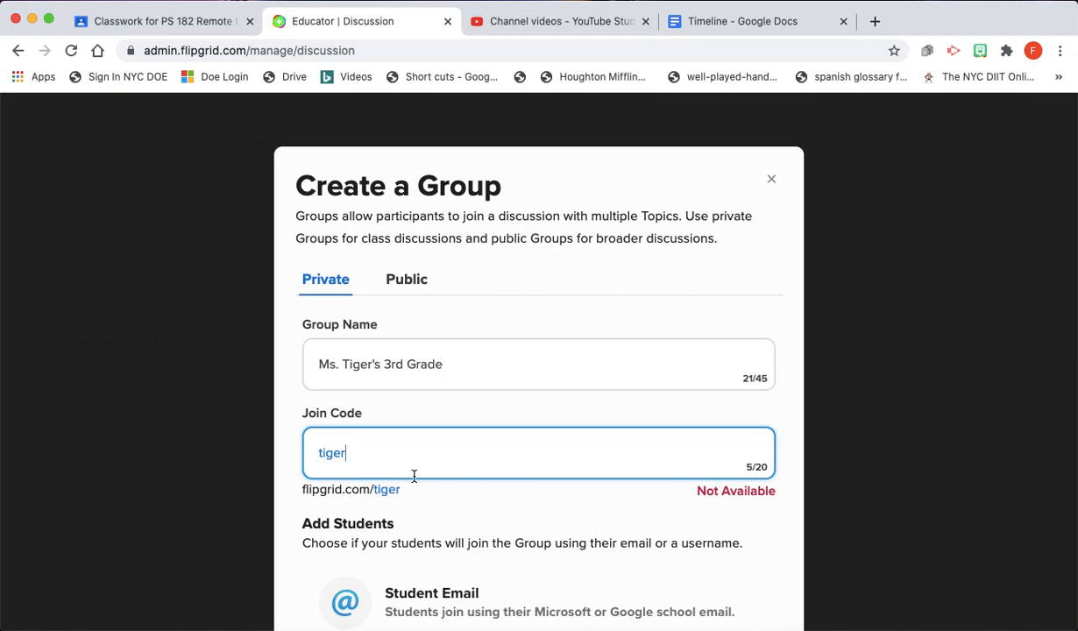
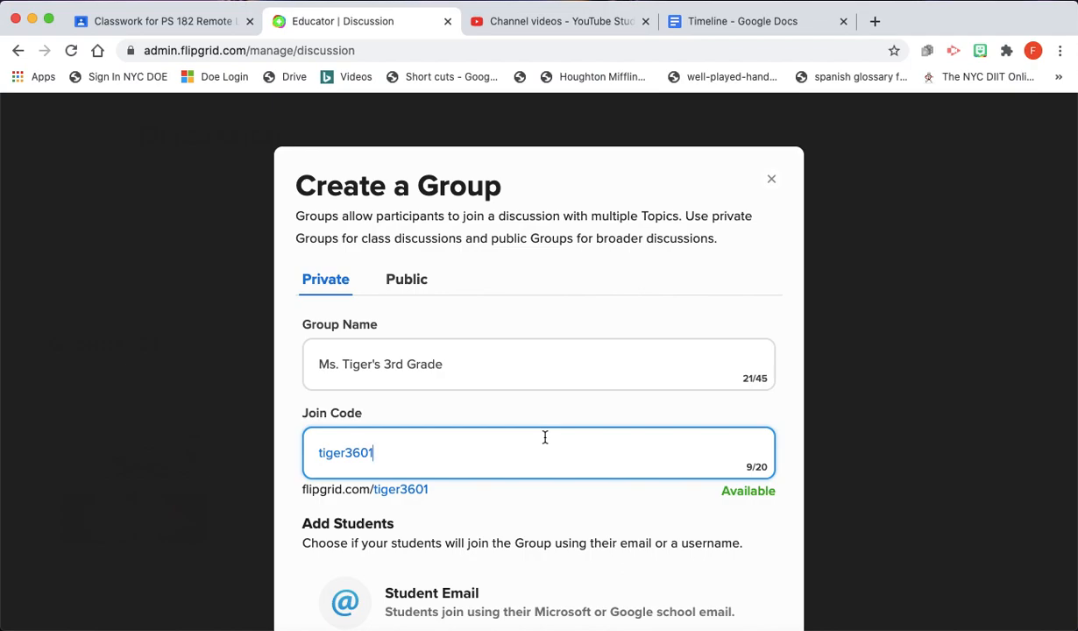
pyautogui.scroll(-5, 544, 436)
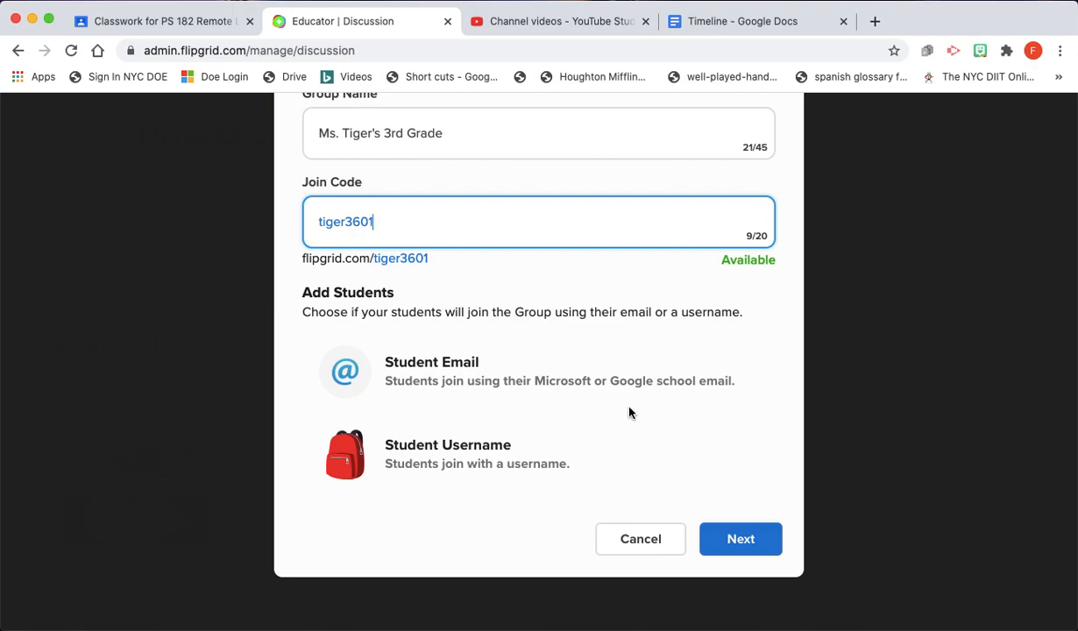
pyautogui.click(743, 542)
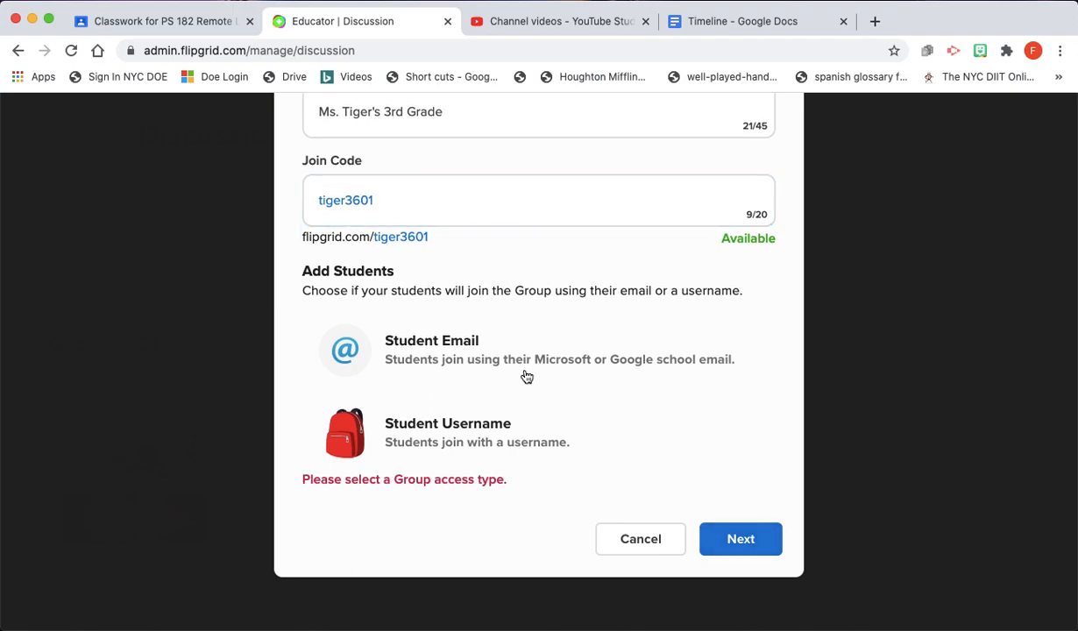
pyautogui.click(458, 344)
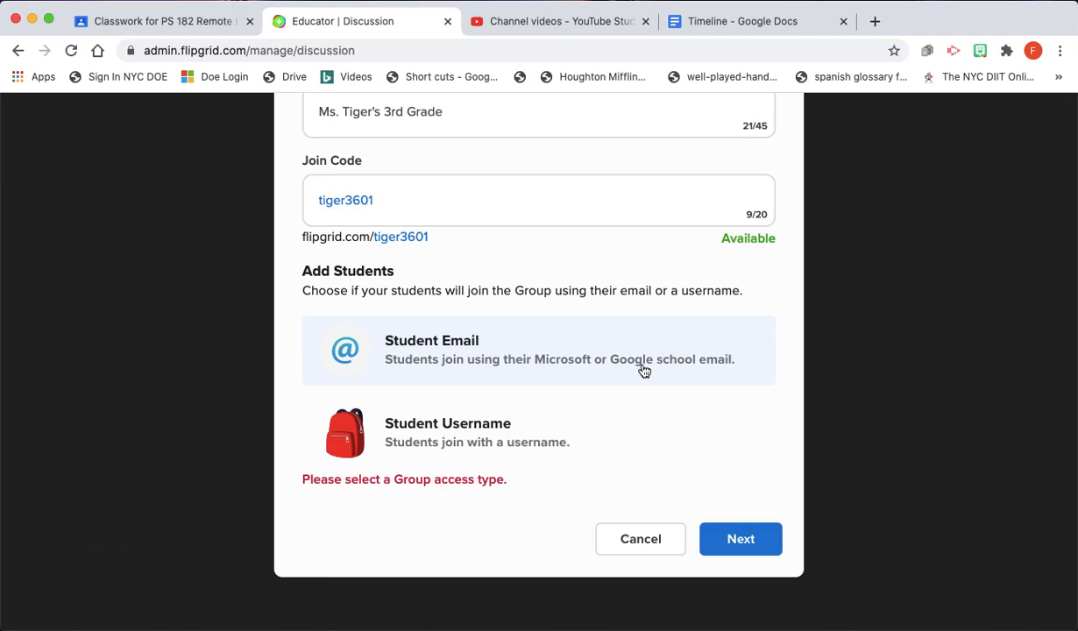
pyautogui.click(745, 539)
pyautogui.click(471, 350)
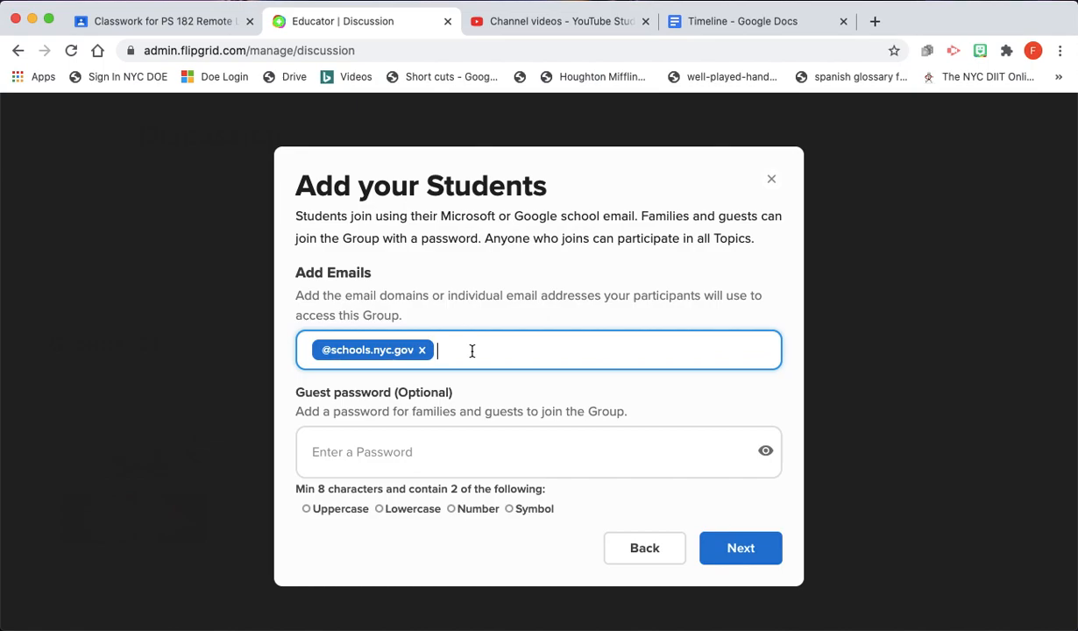
pyautogui.write('@nycstudents.net')
pyautogui.click(518, 464)
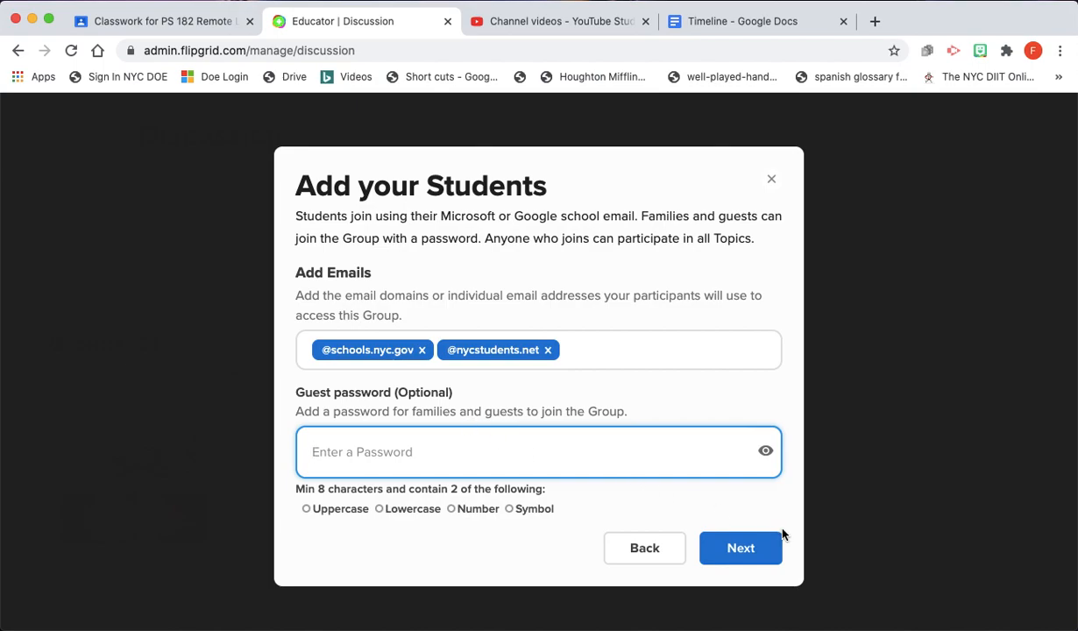
pyautogui.click(760, 548)
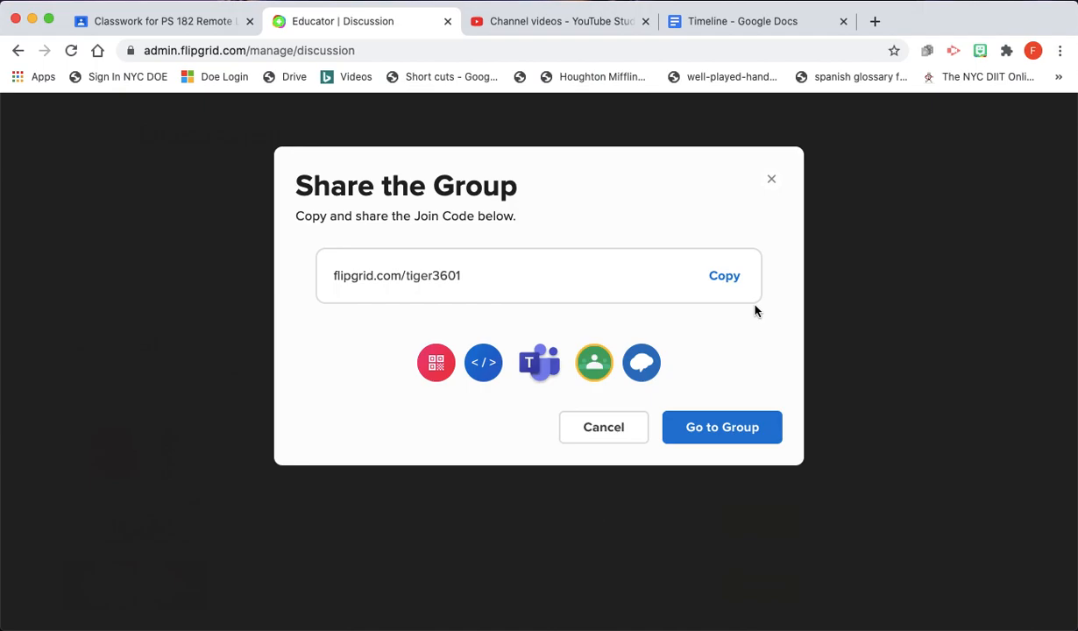
# - Go to the new 3rd Grade group's page and check its empty Topics section
pyautogui.click(724, 429)
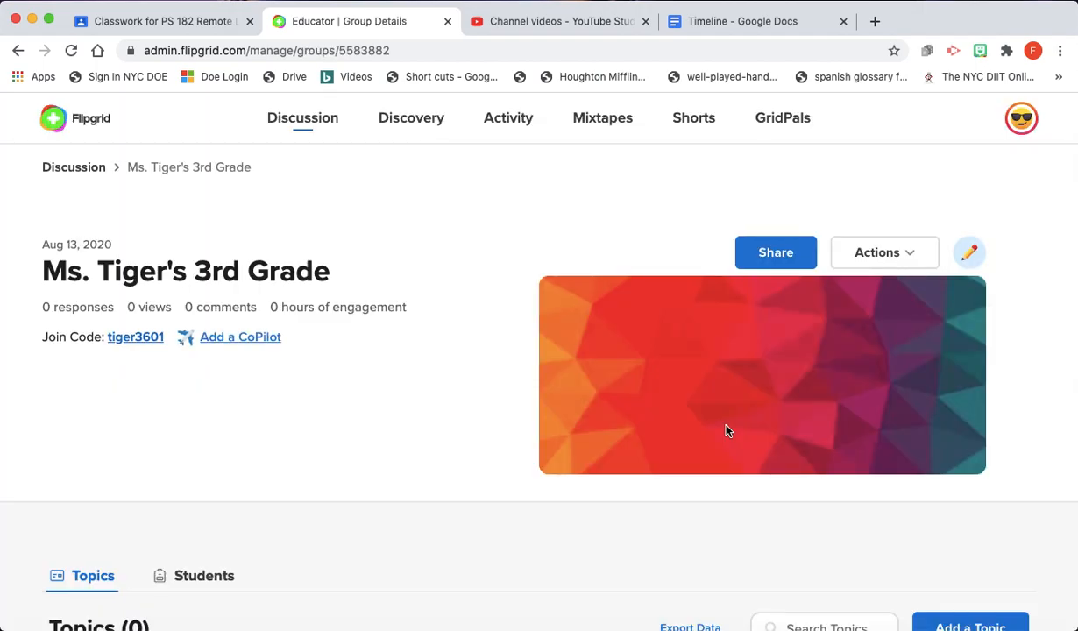
pyautogui.scroll(-5, 772, 404)
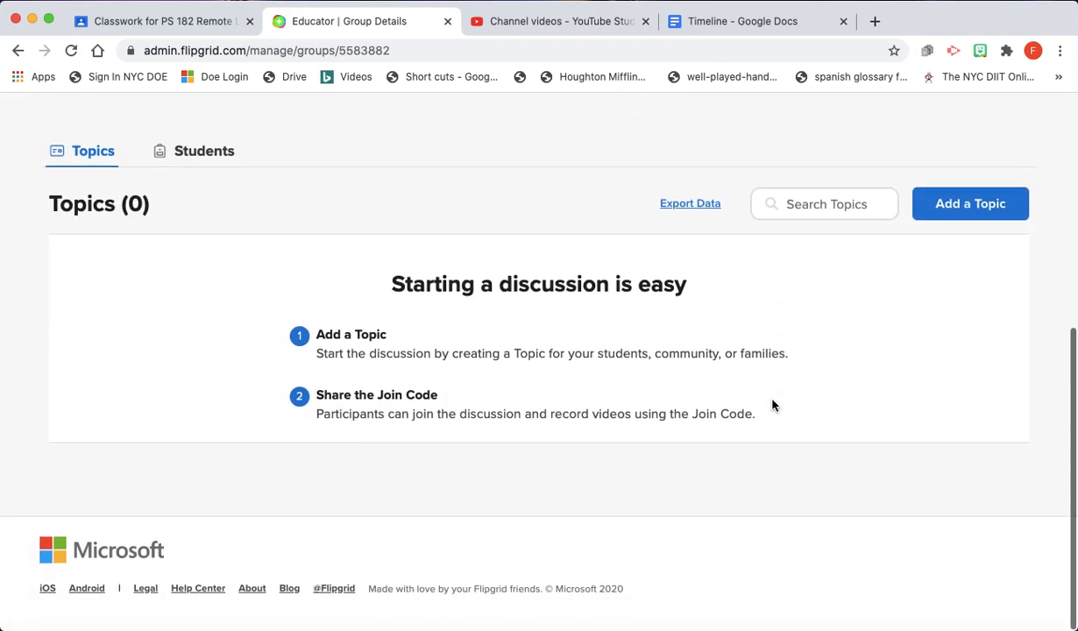
pyautogui.scroll(5, 771, 404)
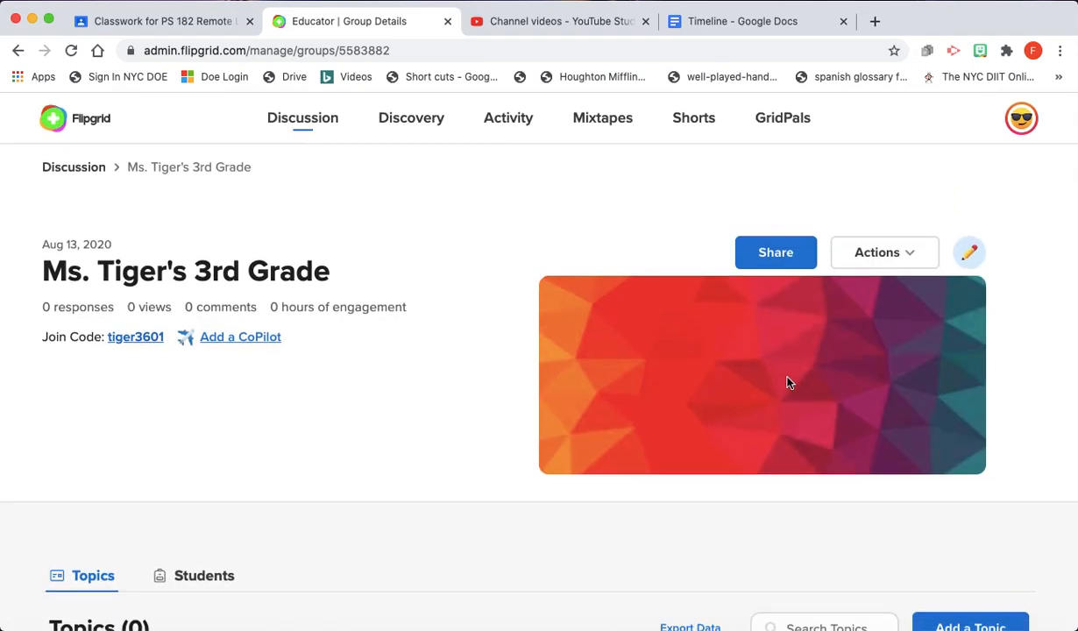
pyautogui.scroll(-2, 429, 356)
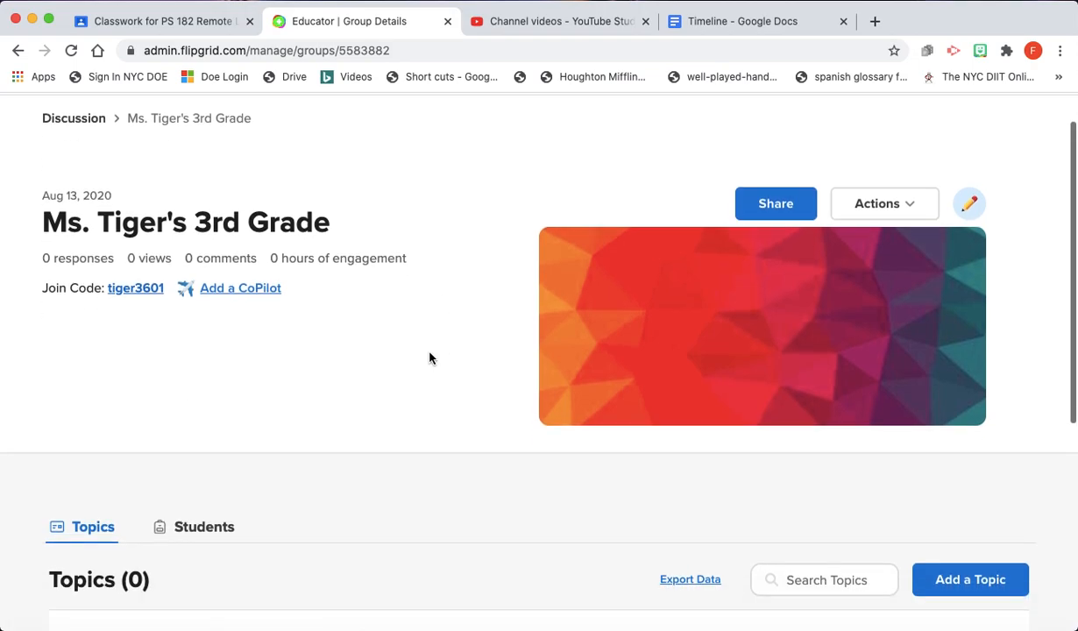
pyautogui.scroll(-2, 429, 356)
pyautogui.scroll(3, 430, 357)
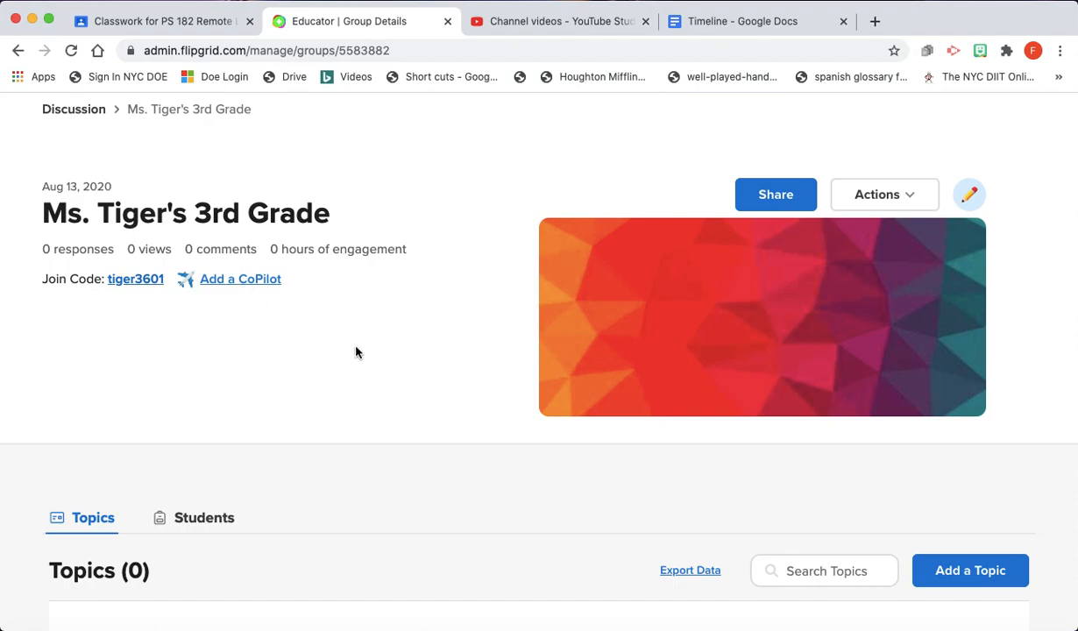
pyautogui.scroll(-3, 355, 351)
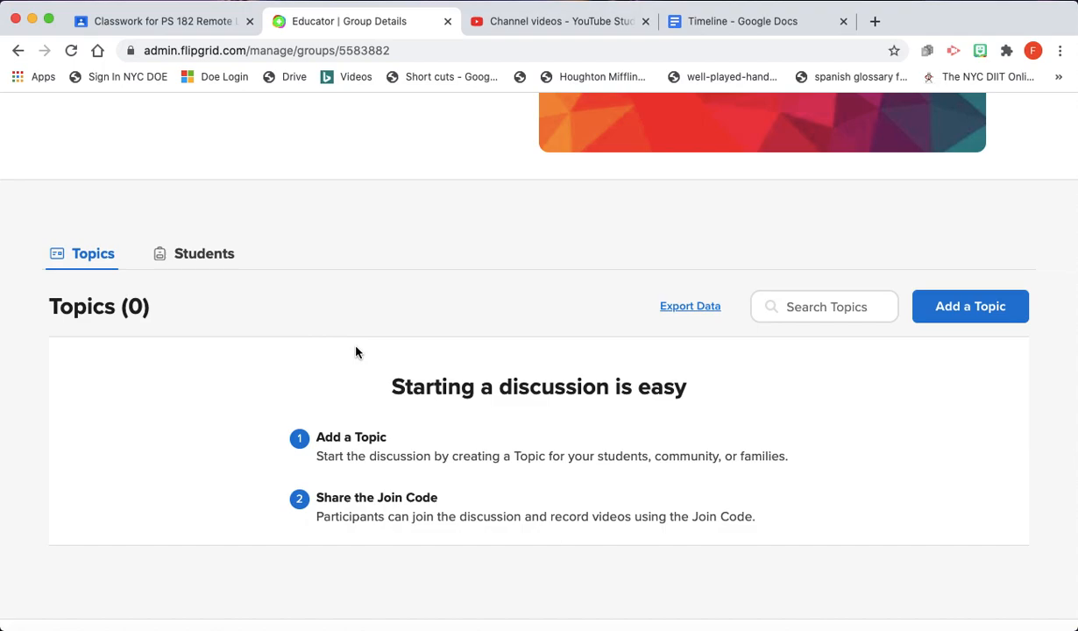
pyautogui.scroll(4, 356, 351)
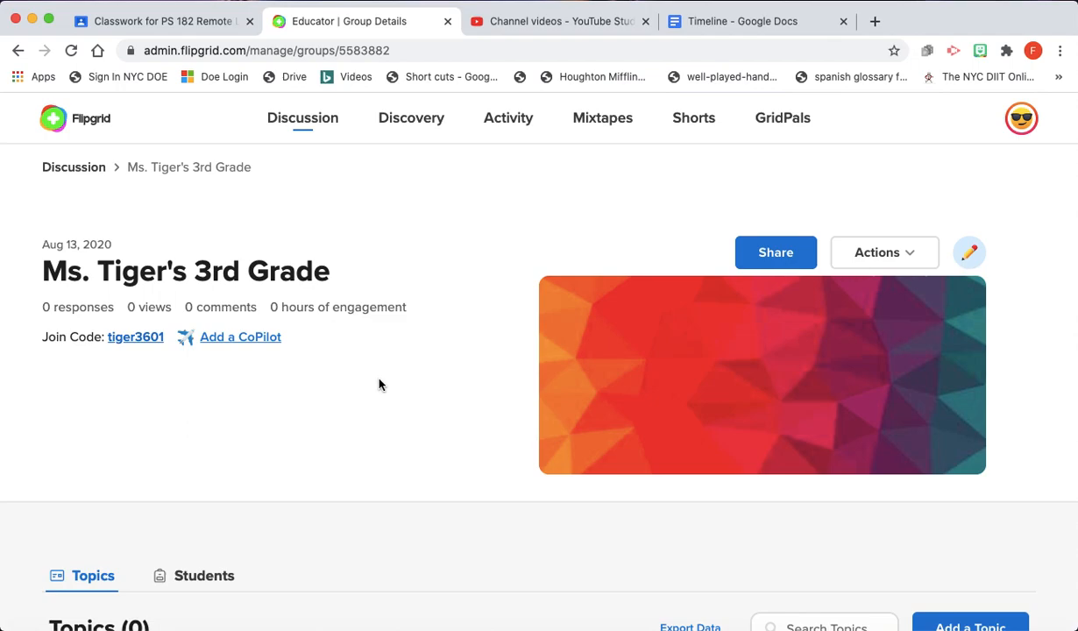
pyautogui.scroll(-5, 379, 383)
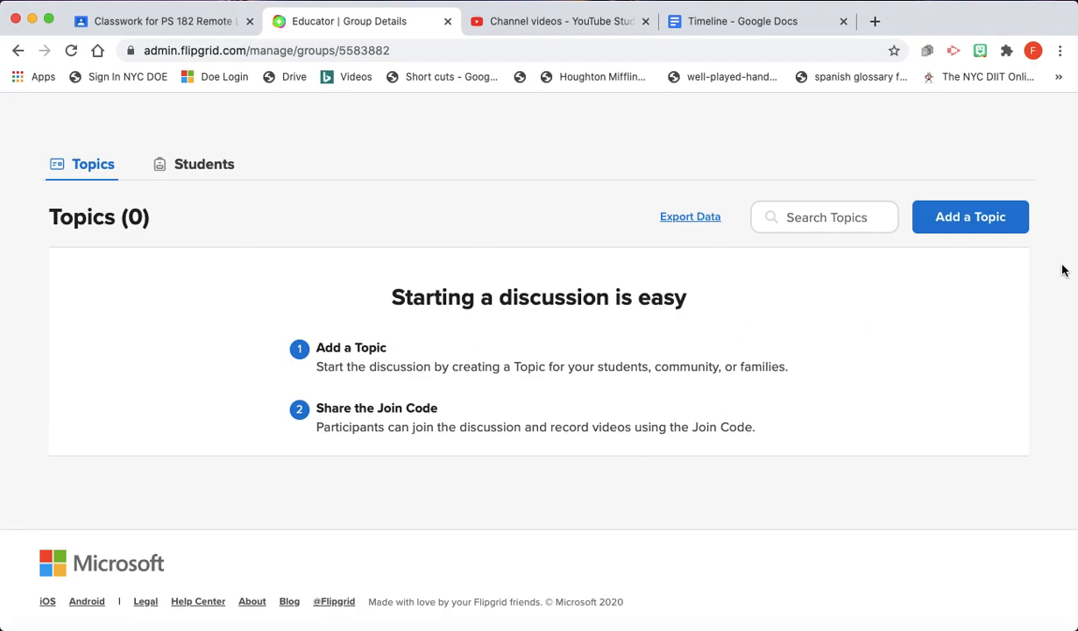
# - Add a new topic titled 'Welcome to 3rd Grade'
pyautogui.click(971, 231)
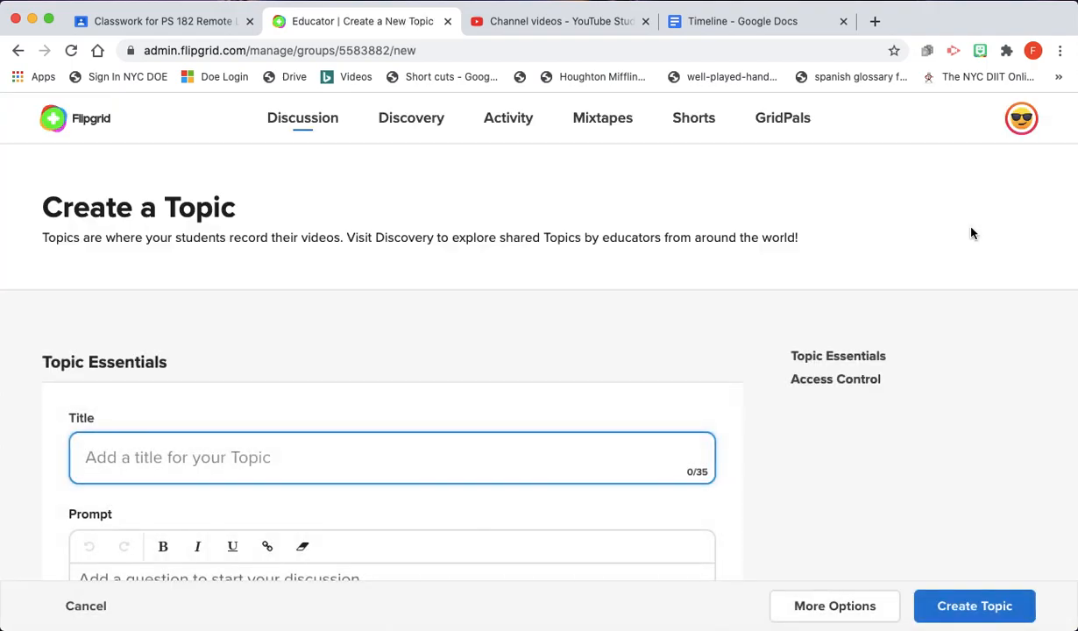
pyautogui.scroll(-3, 514, 352)
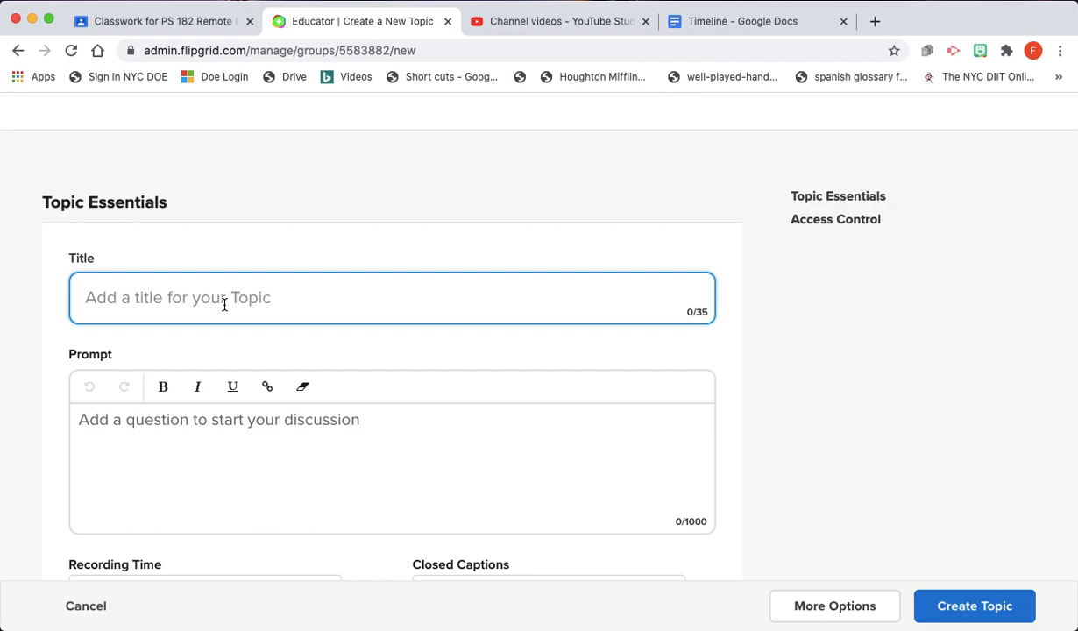
pyautogui.write('Welome')
pyautogui.press('BackSpace')
pyautogui.press('BackSpace')
pyautogui.press('BackSpace')
pyautogui.write('come to 3rd Gra')
# - Write the topic prompt 'Tell us your name and how you are feeling today.'
pyautogui.click(219, 429)
pyautogui.write('Tell us ')
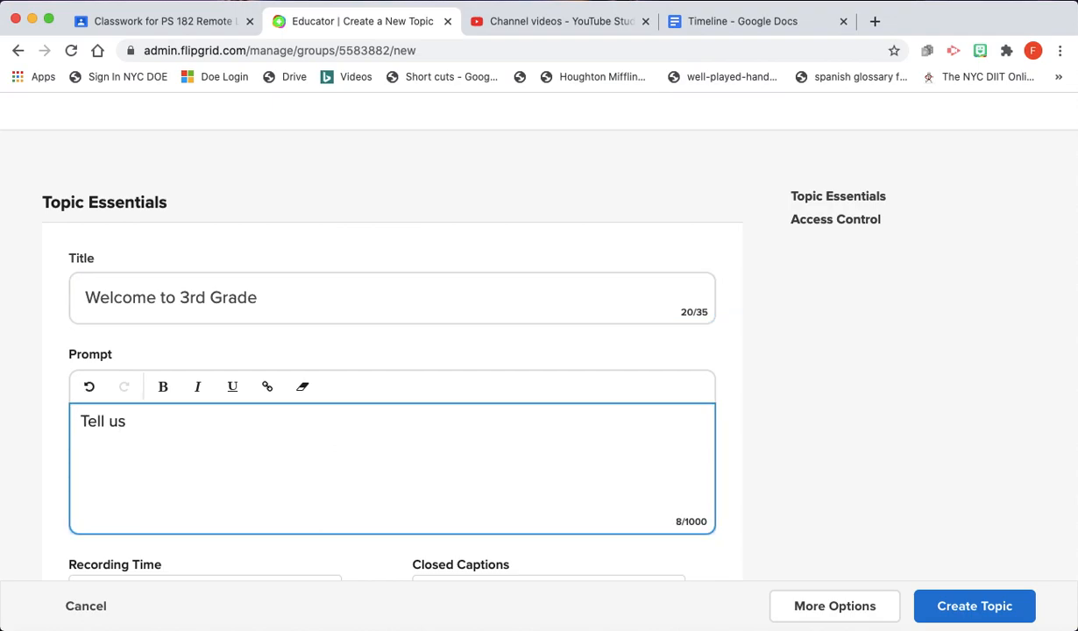
pyautogui.write('your name ad')
pyautogui.press('BackSpace')
pyautogui.press('BackSpace')
pyautogui.write('and')
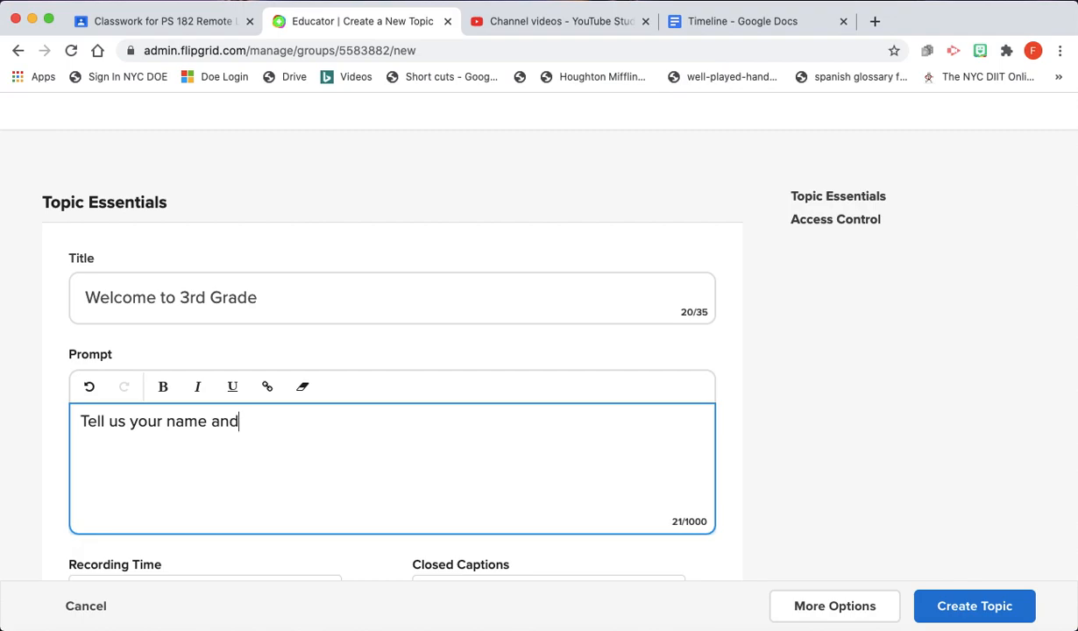
pyautogui.write(' your favorite color.')
pyautogui.moveTo(387, 421); pyautogui.dragTo(238, 420)
pyautogui.press('BackSpace')
pyautogui.write('how you are feelin')
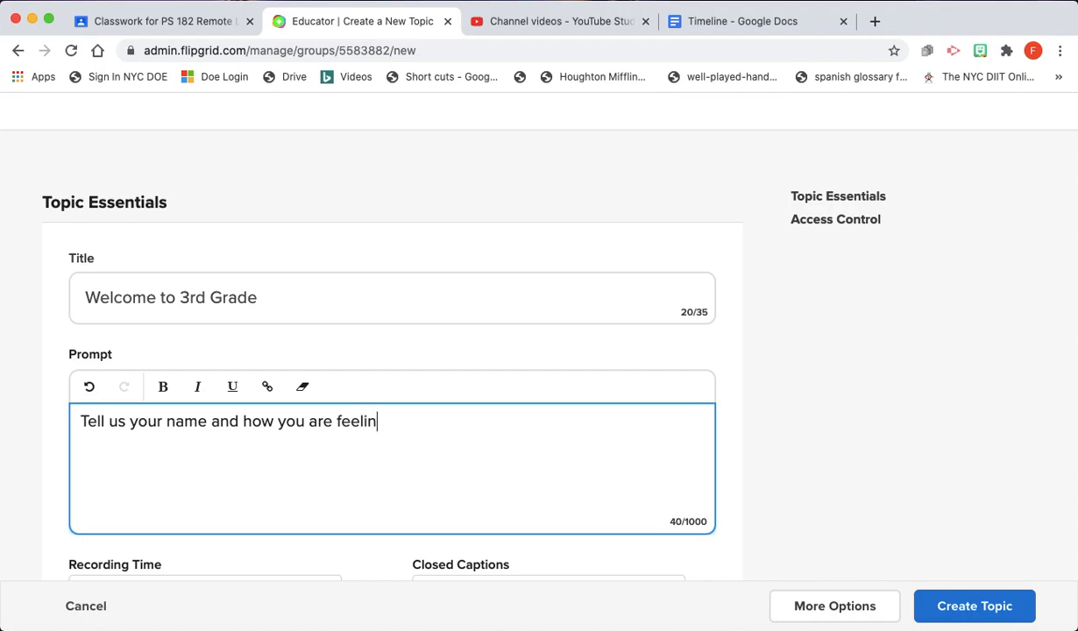
pyautogui.write('g today.')
pyautogui.scroll(-2, 455, 445)
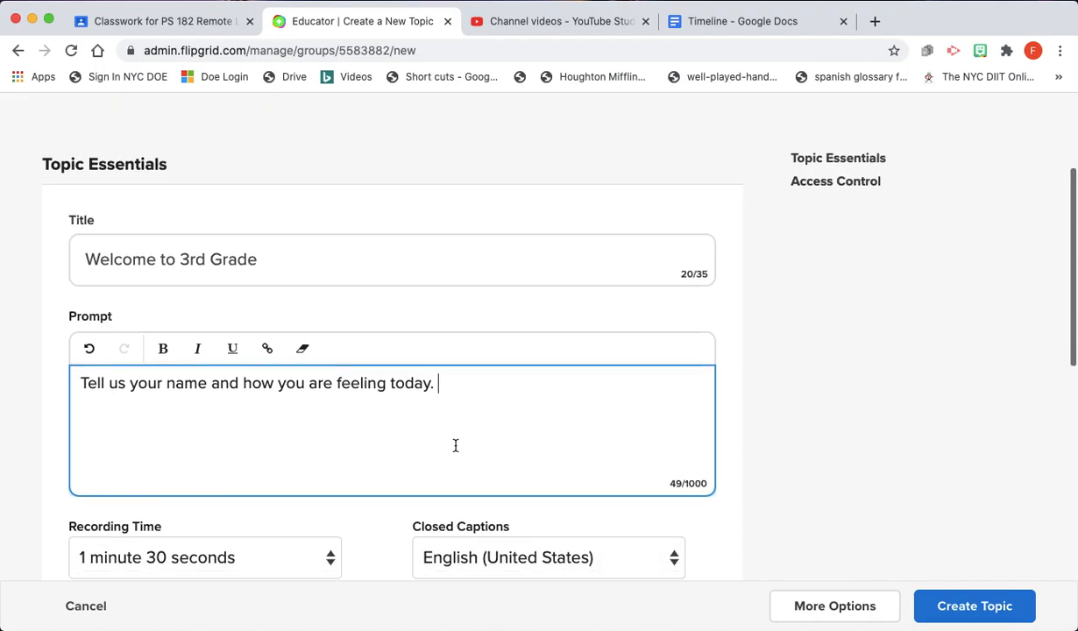
pyautogui.scroll(-3, 456, 445)
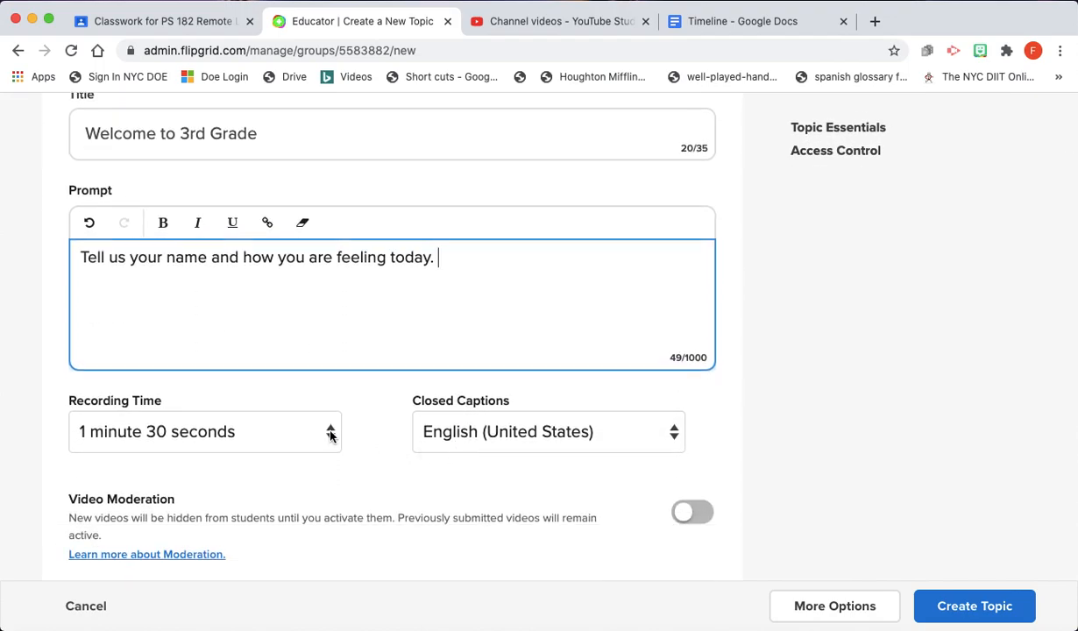
# - Set a 30-second recording limit, keep English (United States) captions, and switch Video Moderation on
pyautogui.click(330, 435)
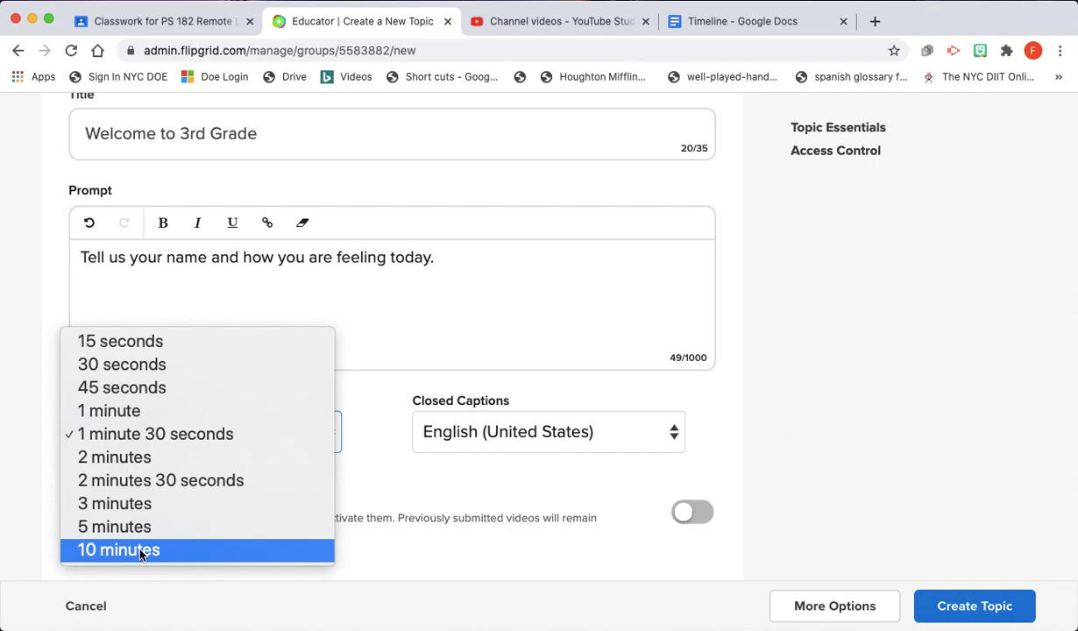
pyautogui.click(158, 364)
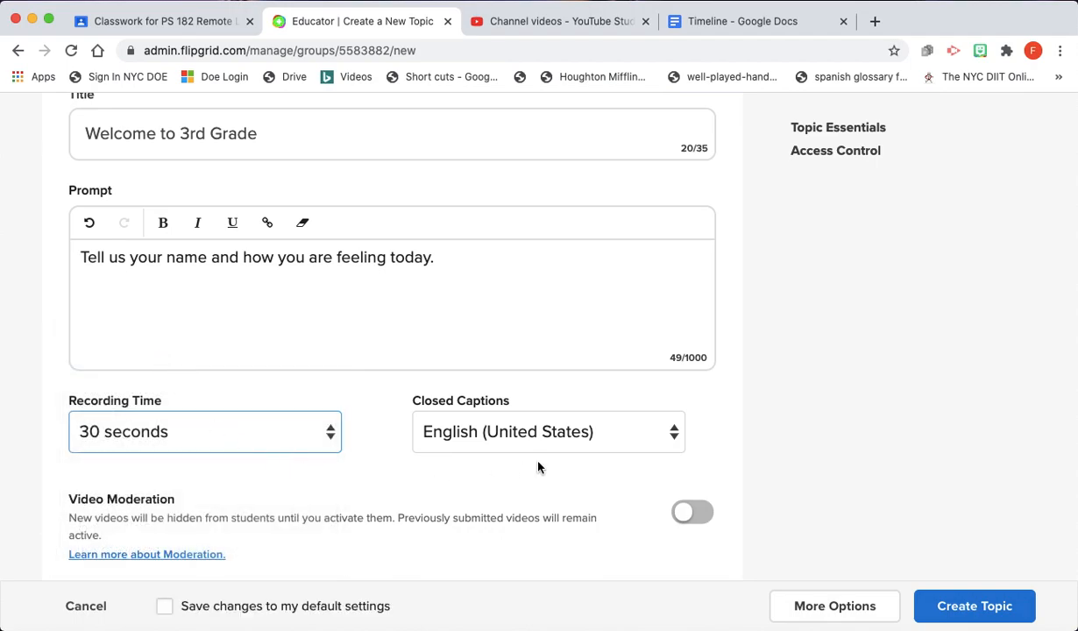
pyautogui.click(590, 441)
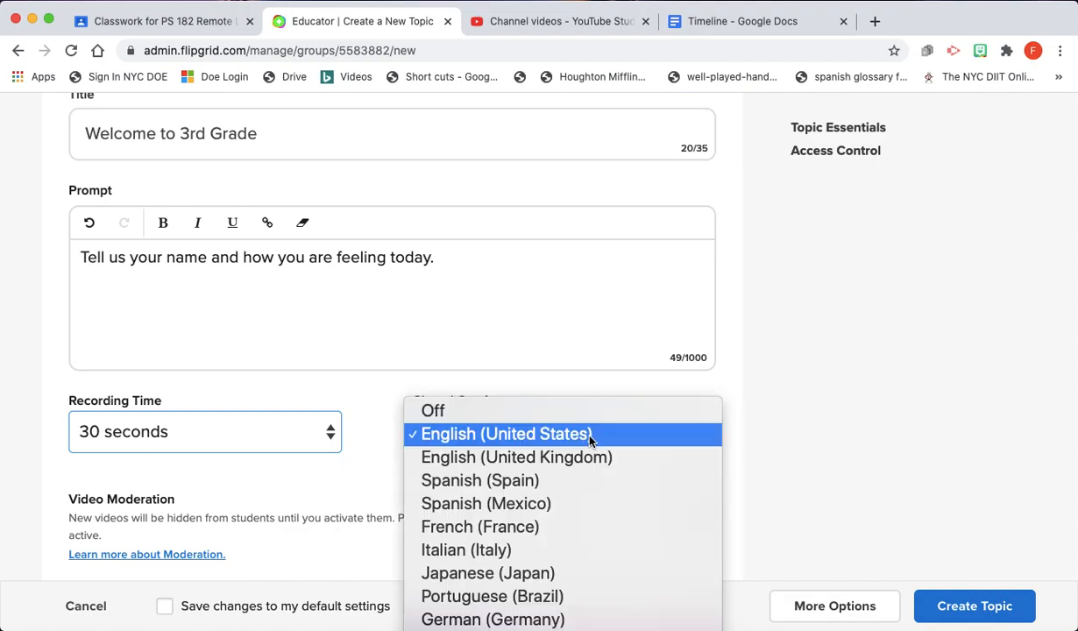
pyautogui.click(590, 434)
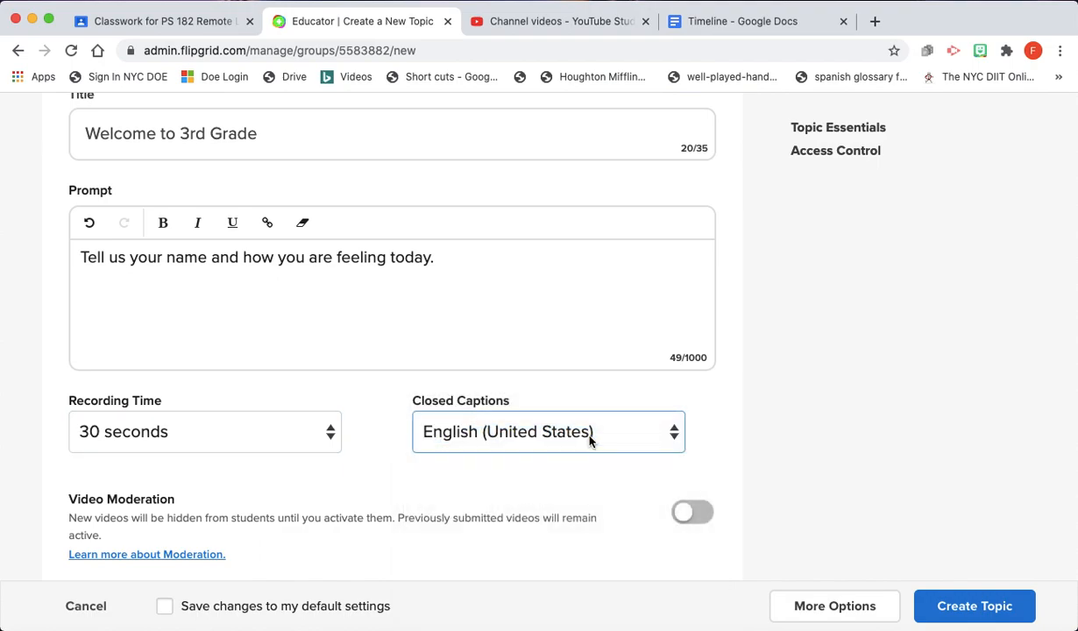
pyautogui.scroll(-3, 746, 450)
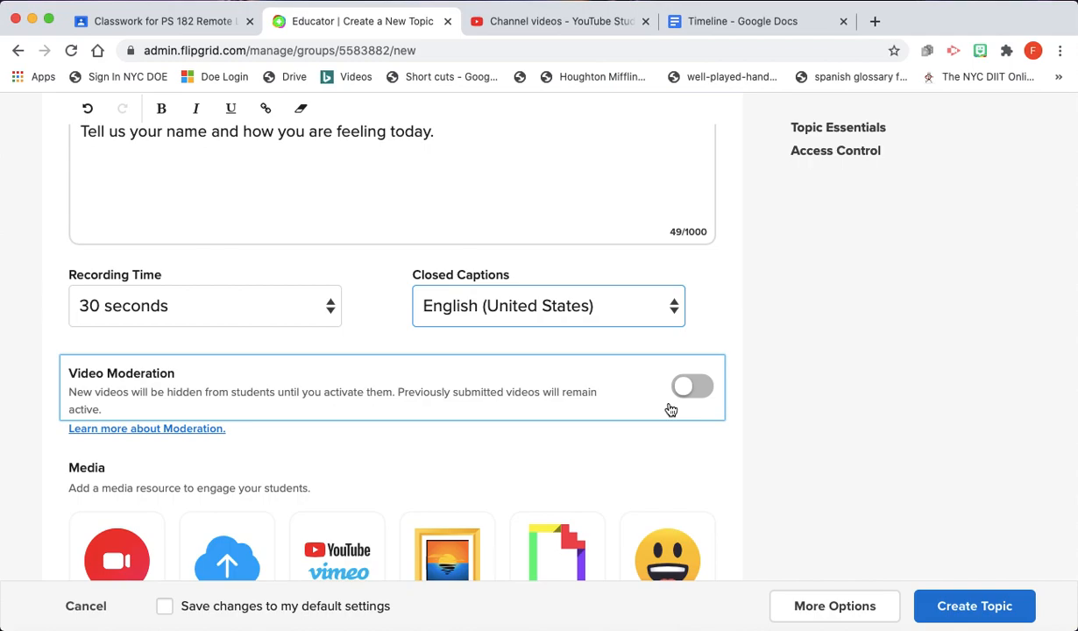
pyautogui.click(688, 386)
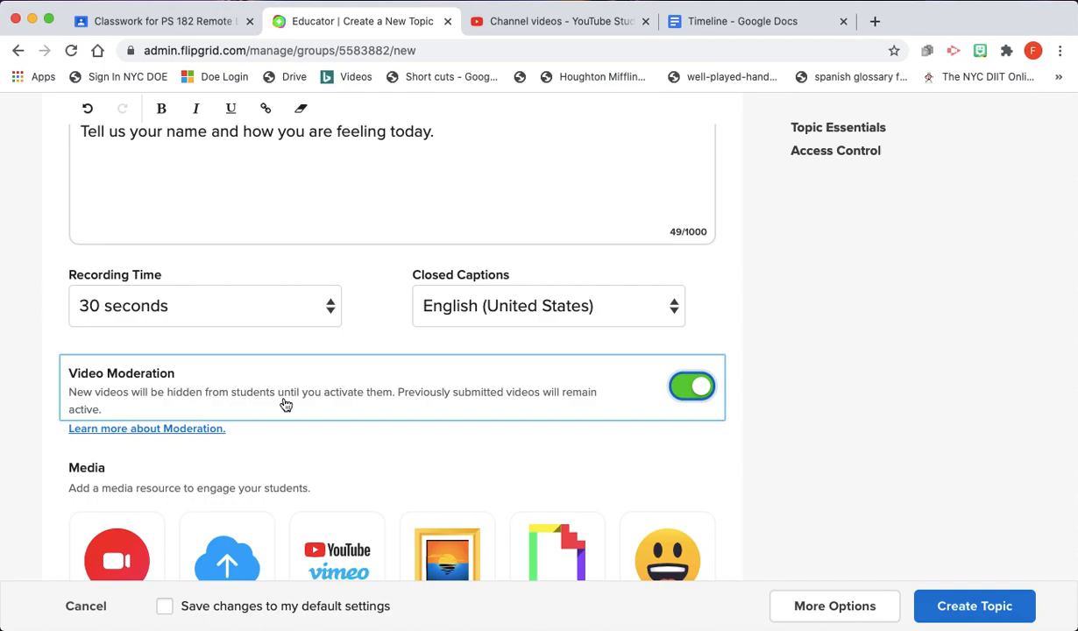
pyautogui.scroll(-4, 464, 457)
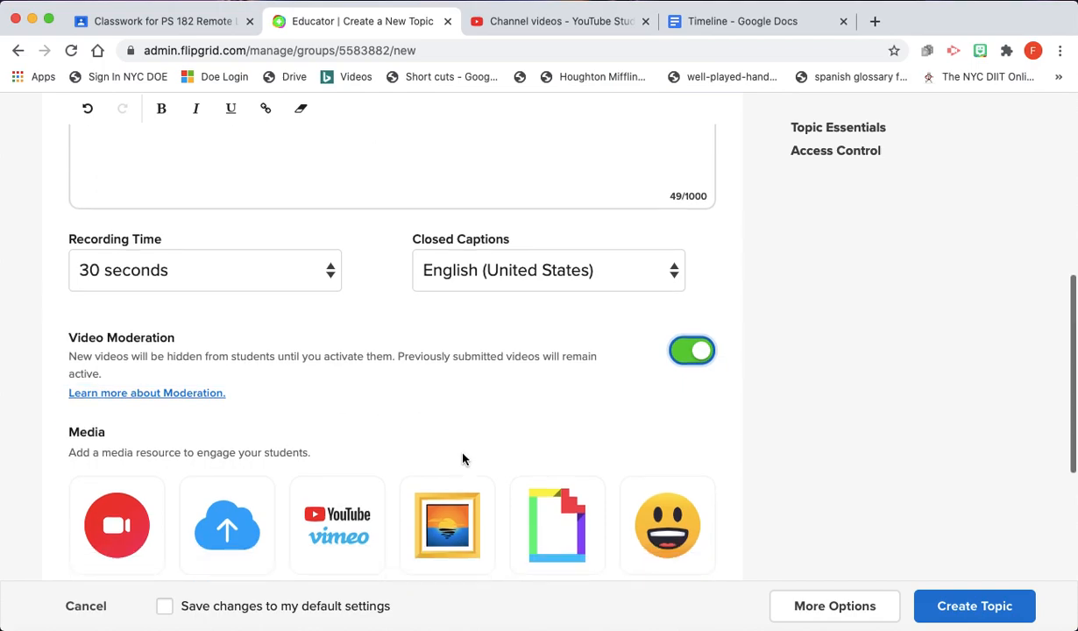
pyautogui.scroll(-2, 464, 460)
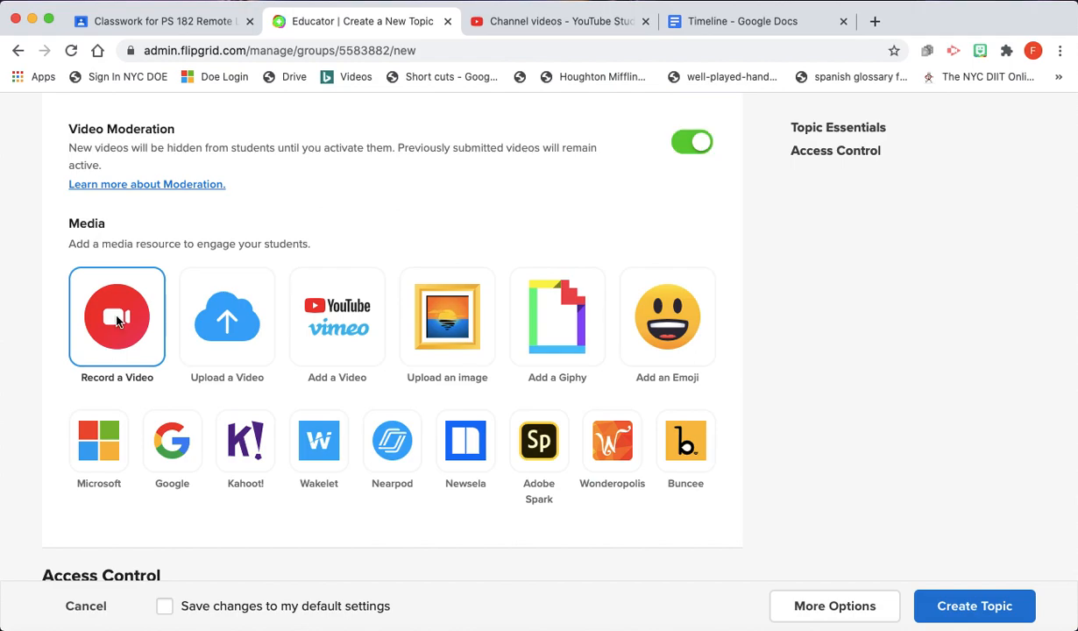
# - Start recording the topic's intro video after dismissing the recording tip
pyautogui.click(119, 320)
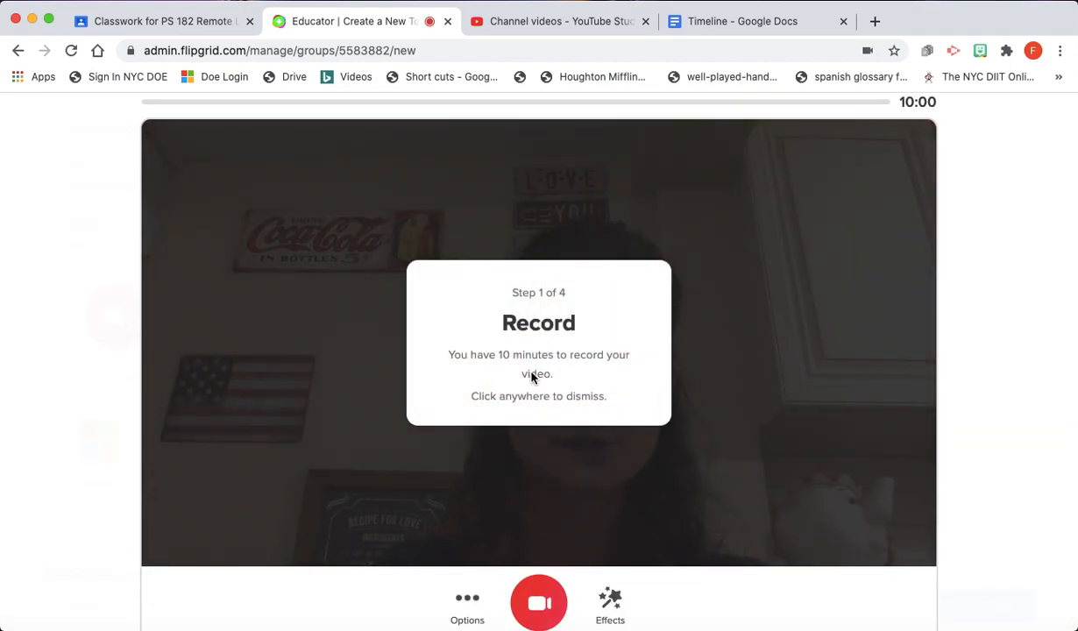
pyautogui.click(613, 378)
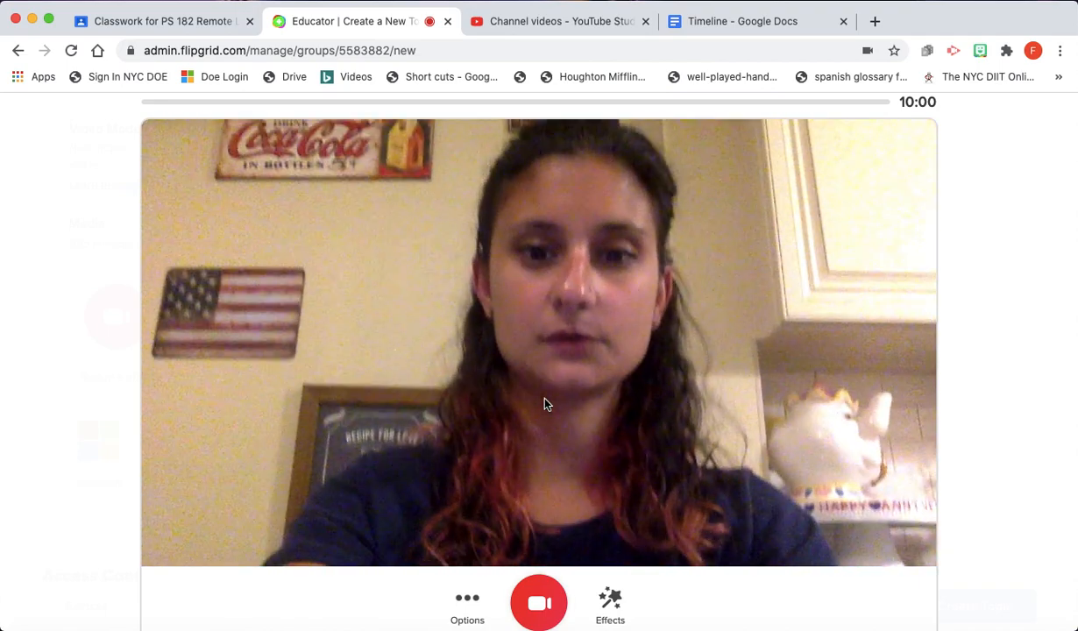
pyautogui.click(537, 602)
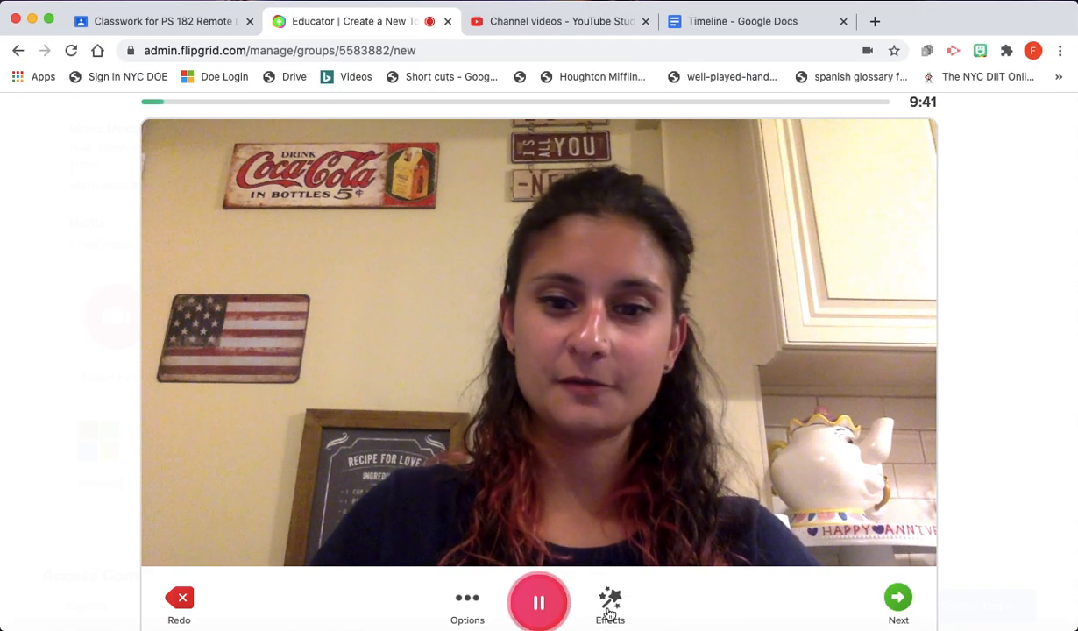
# - Apply the sepia brown filter to the camera feed after trying rainbow and teal-orange
pyautogui.click(611, 599)
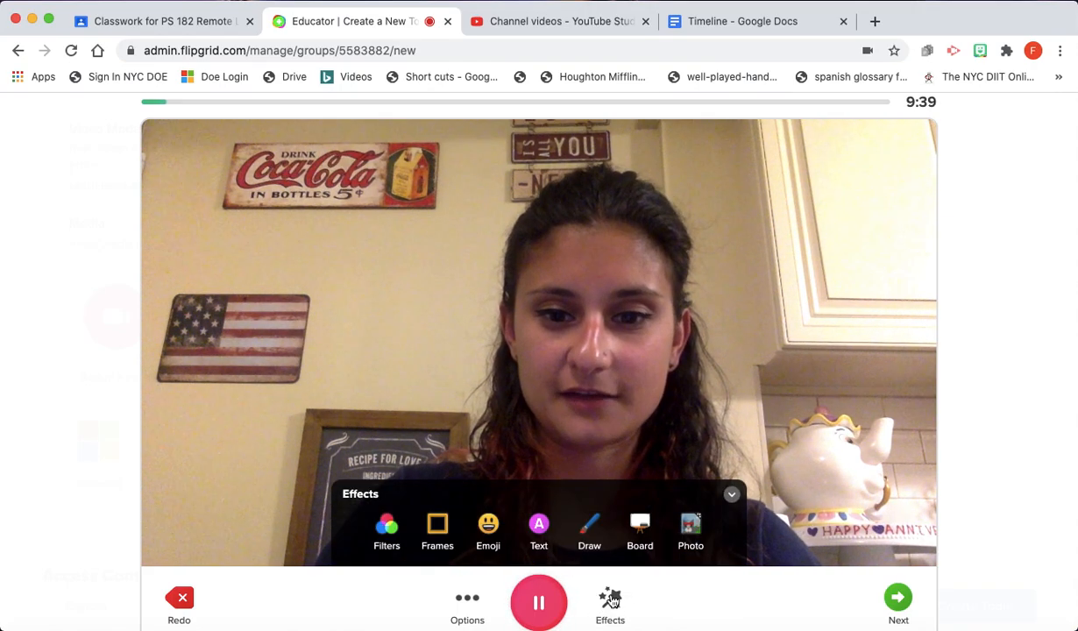
pyautogui.click(394, 538)
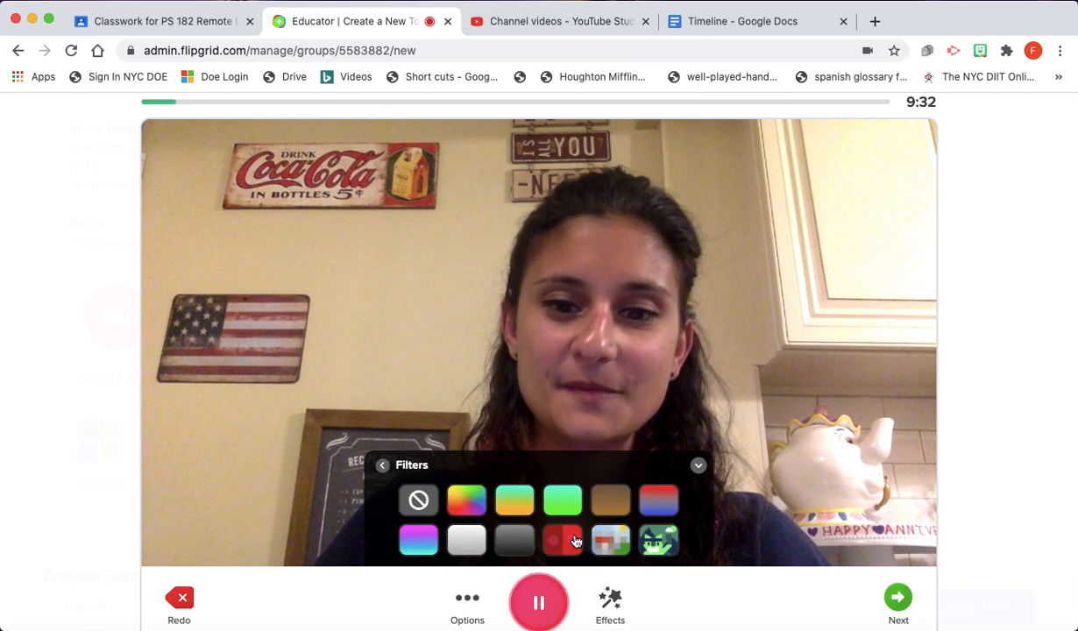
pyautogui.click(466, 499)
pyautogui.click(514, 501)
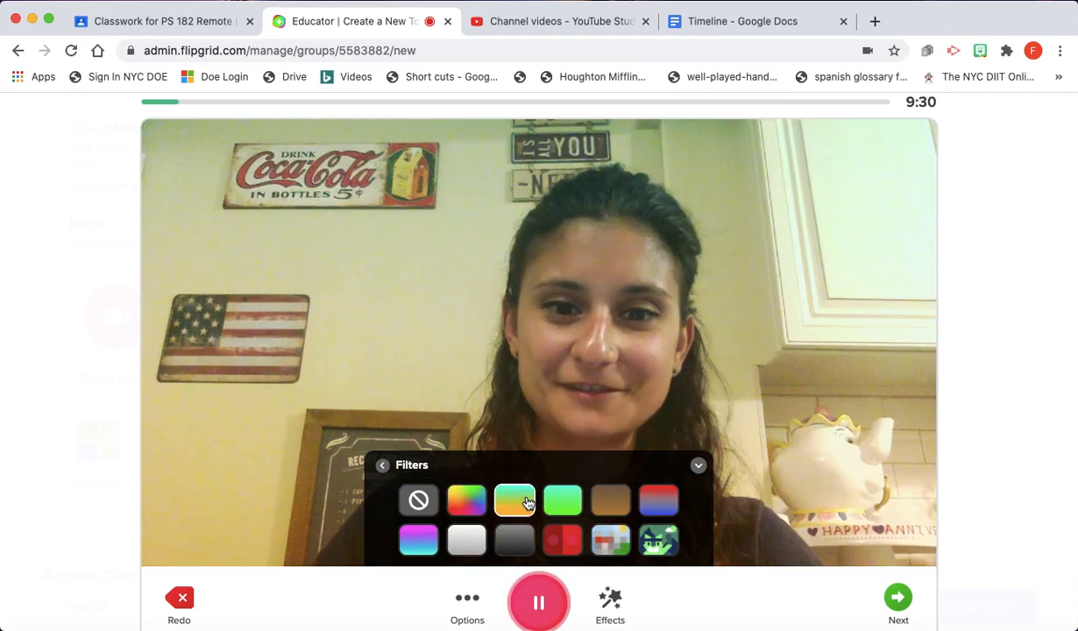
pyautogui.click(611, 499)
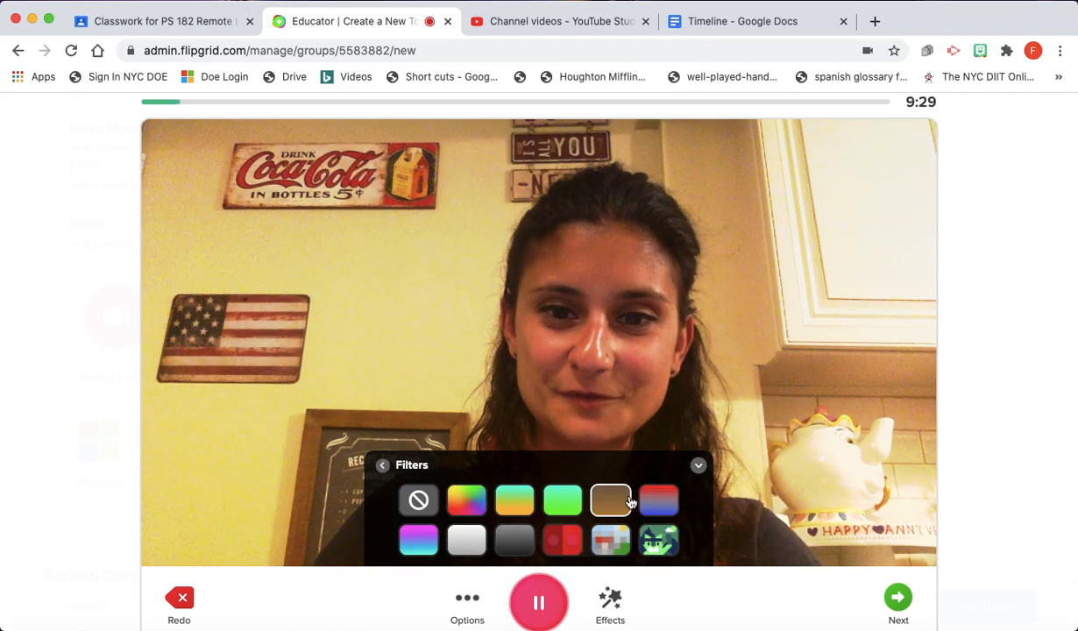
pyautogui.click(382, 465)
# - Frame the video with the soft bokeh-lights frame after previewing several others
pyautogui.click(437, 529)
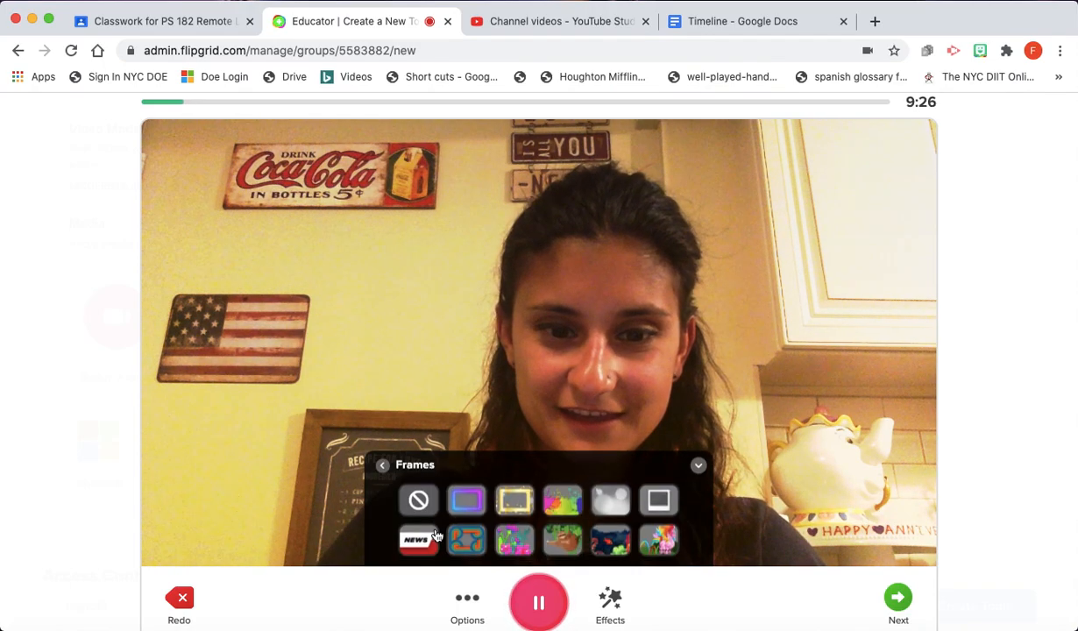
pyautogui.click(472, 546)
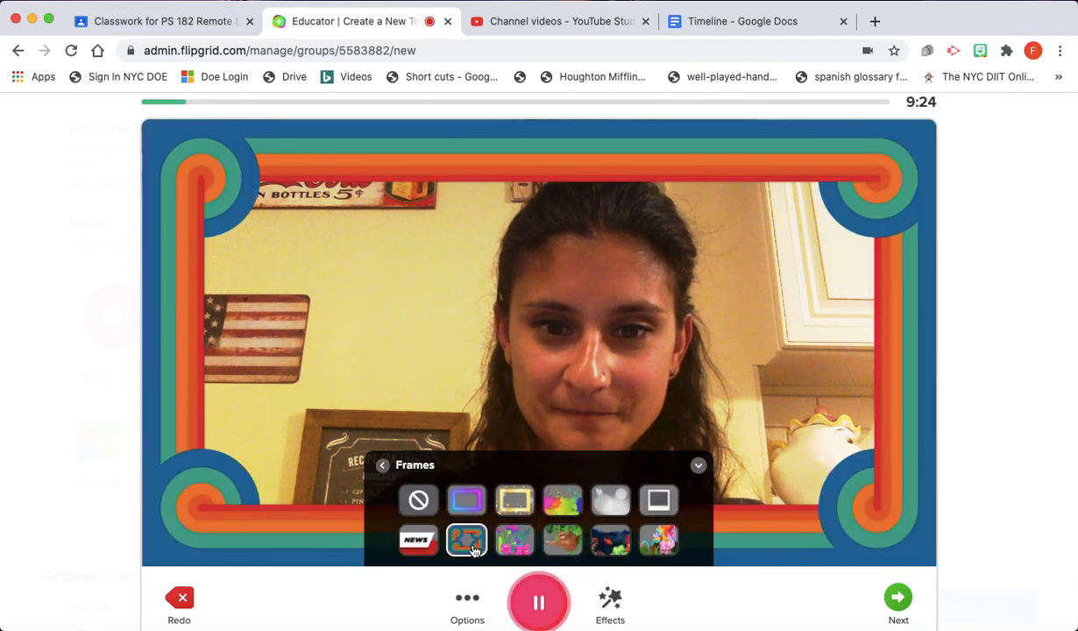
pyautogui.click(463, 497)
pyautogui.click(517, 504)
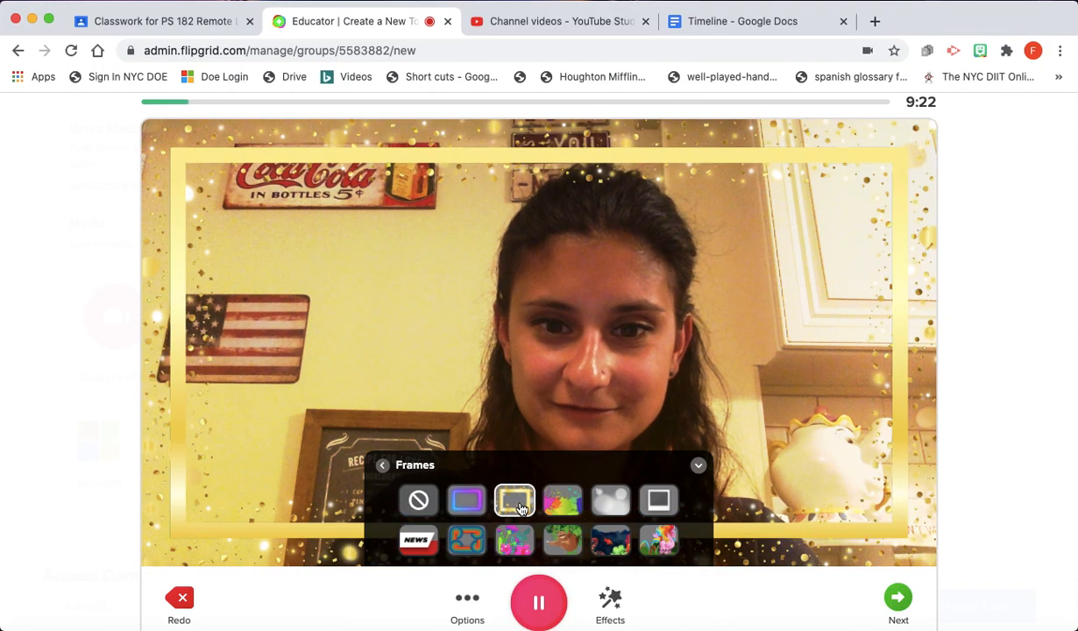
pyautogui.click(417, 543)
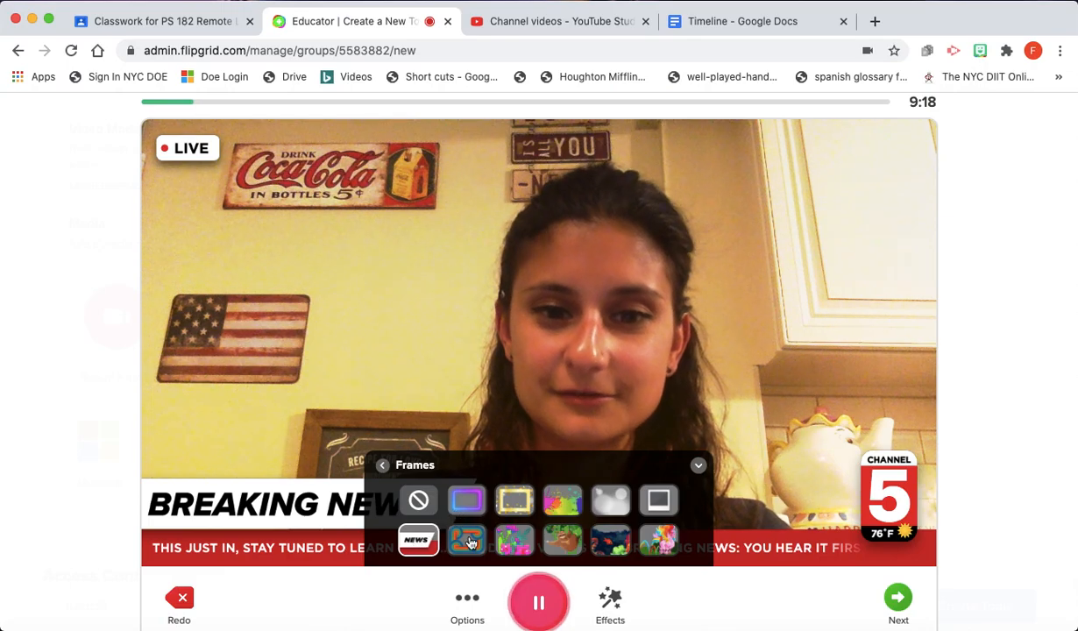
pyautogui.click(611, 502)
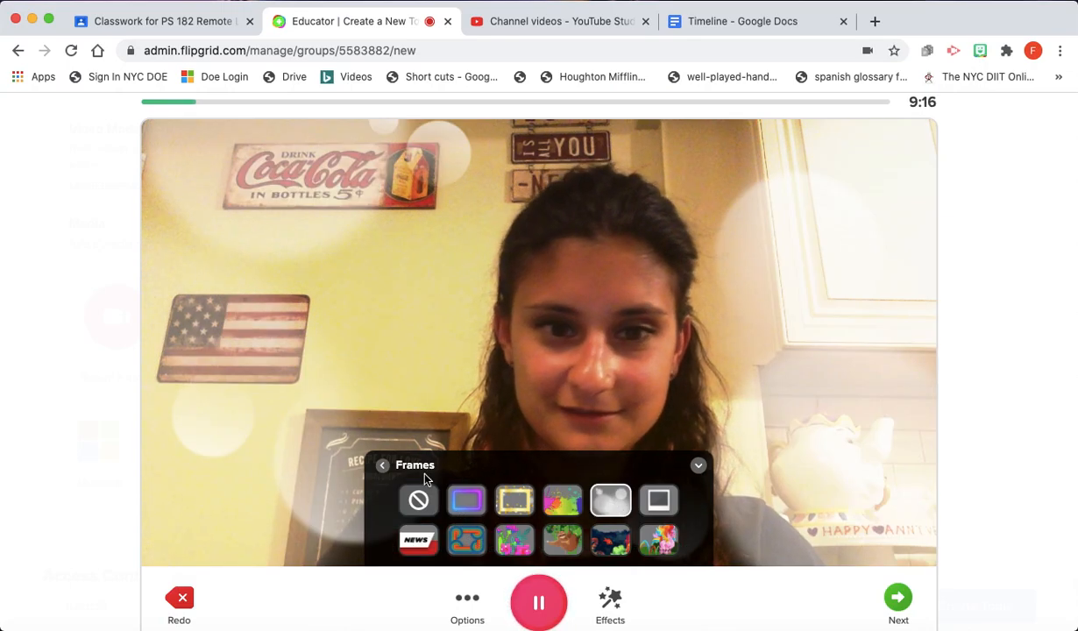
pyautogui.click(382, 465)
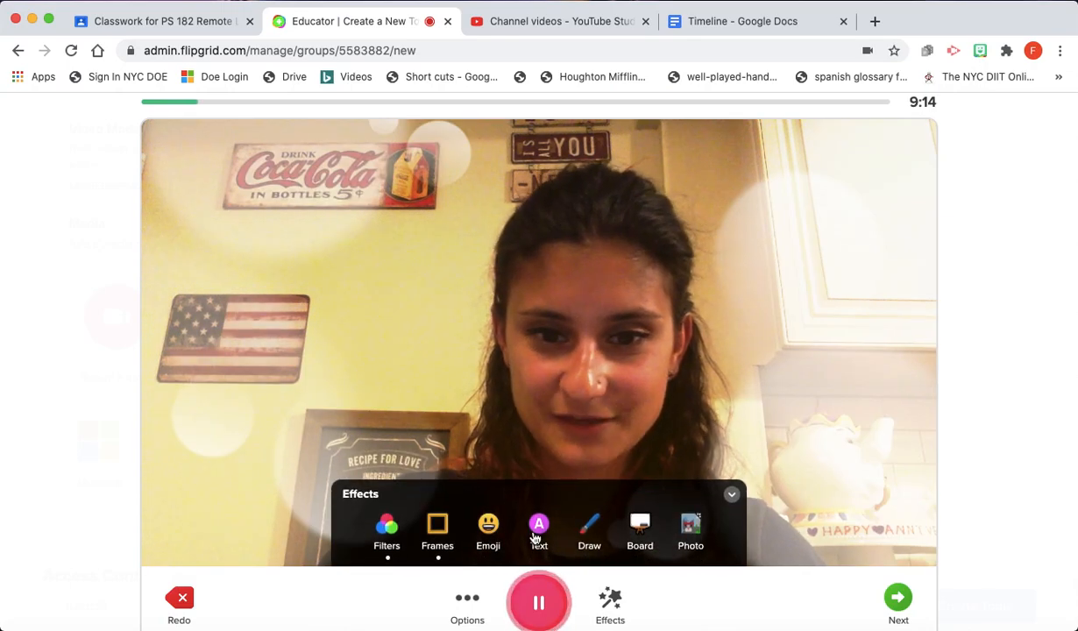
# - Add a smiling emoji sticker and drag it to the upper left
pyautogui.click(484, 524)
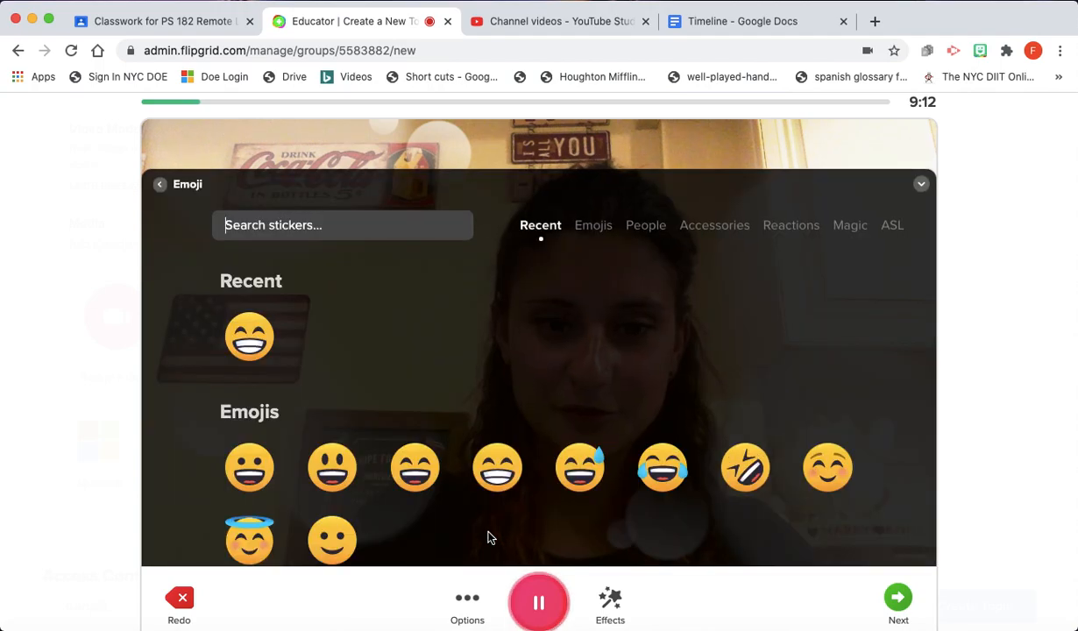
pyautogui.click(328, 465)
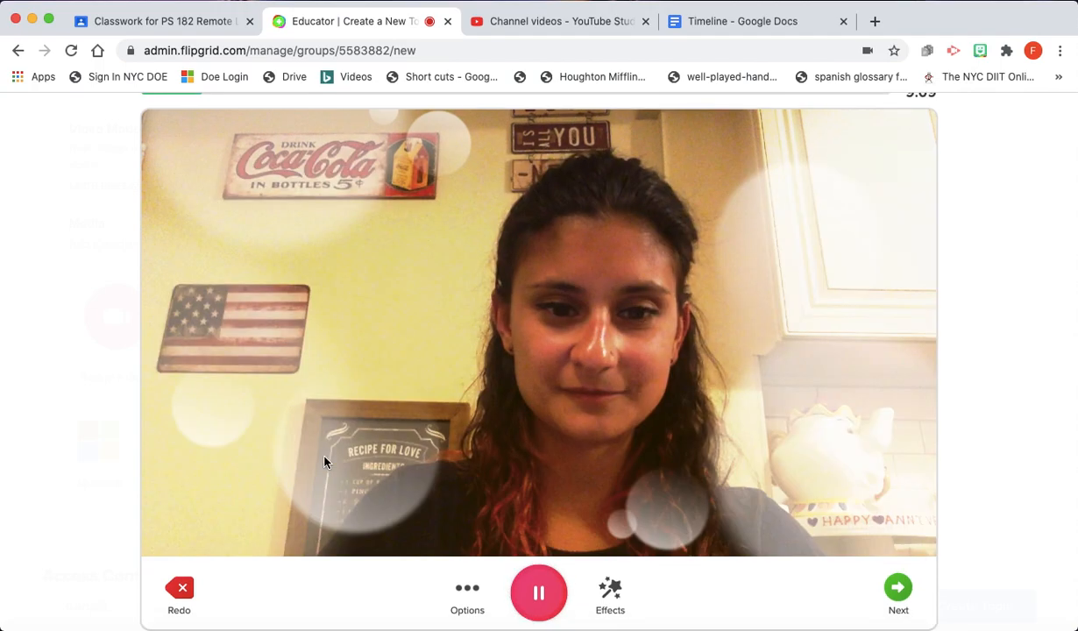
pyautogui.moveTo(536, 330); pyautogui.dragTo(358, 246)
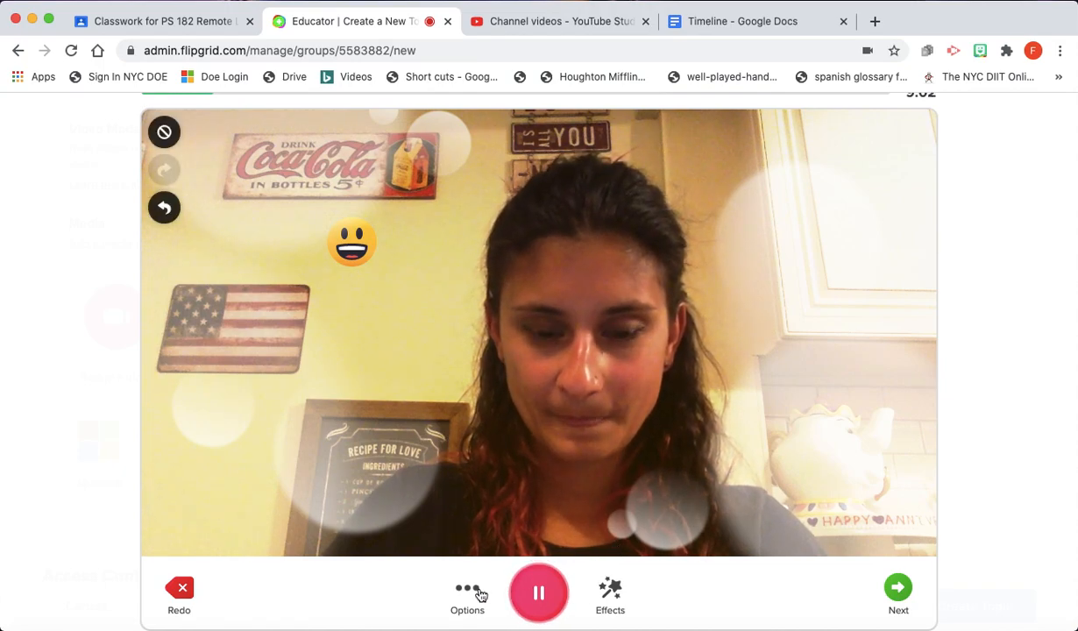
pyautogui.click(606, 596)
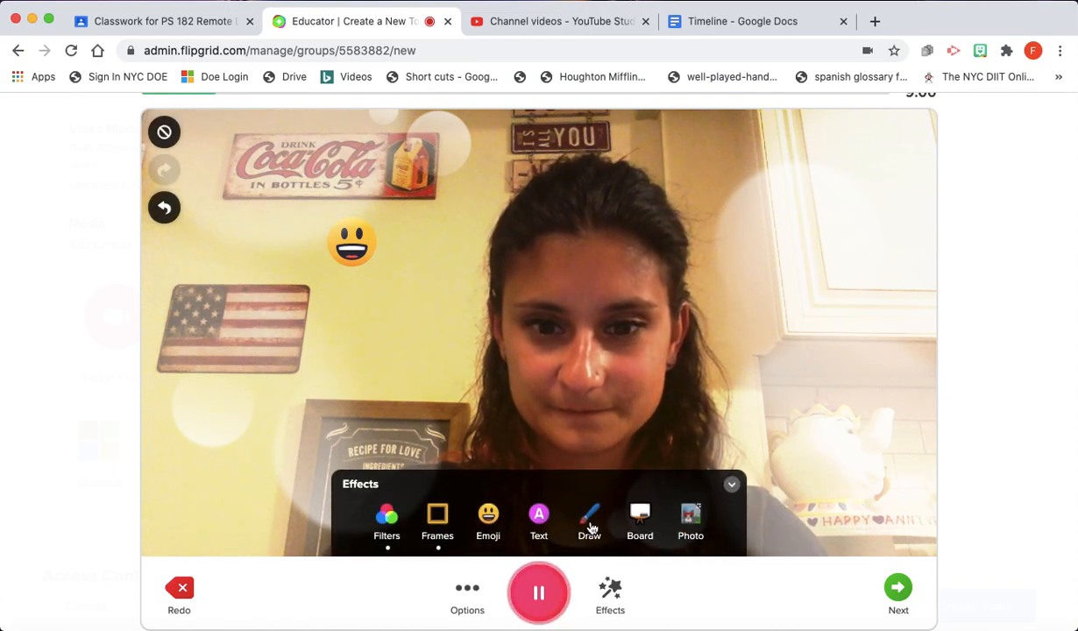
pyautogui.click(638, 518)
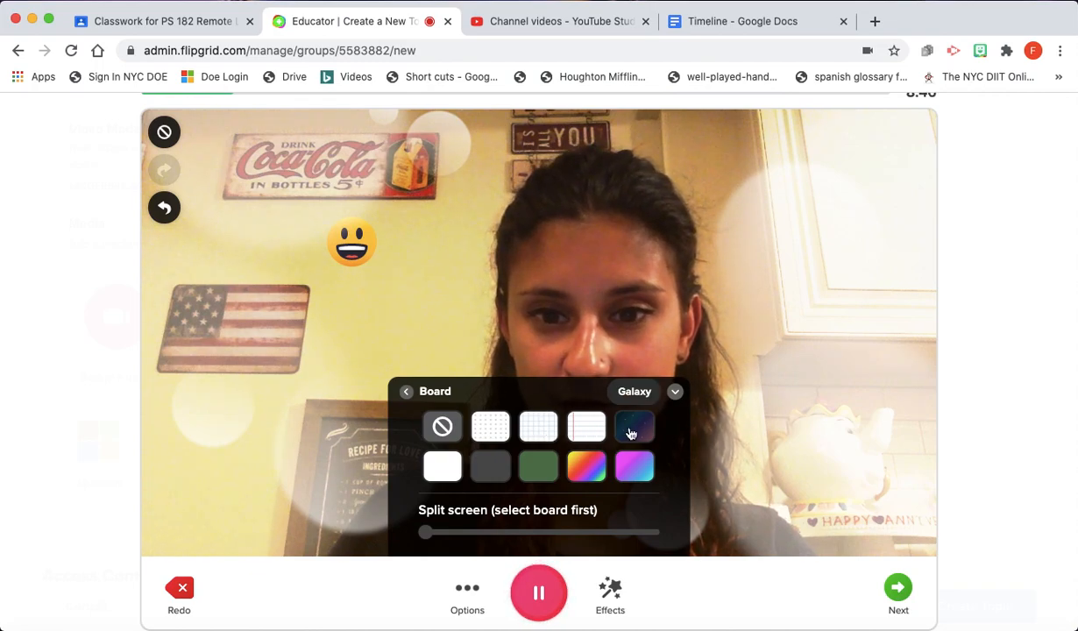
# - Use a plain whiteboard background split side by side with the webcam
pyautogui.click(451, 471)
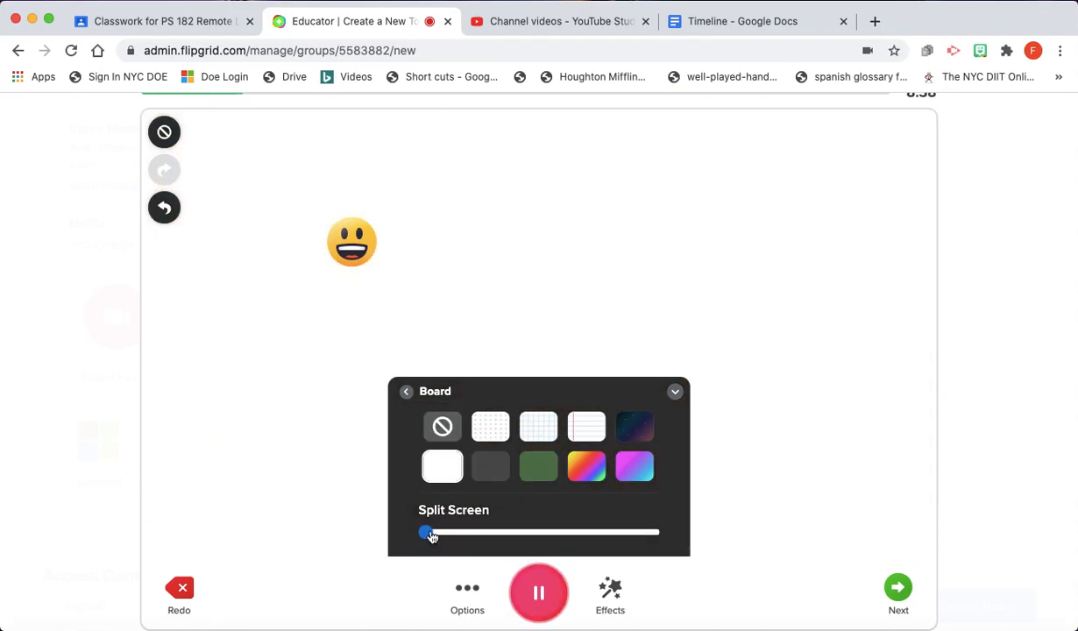
pyautogui.moveTo(428, 535); pyautogui.dragTo(547, 537)
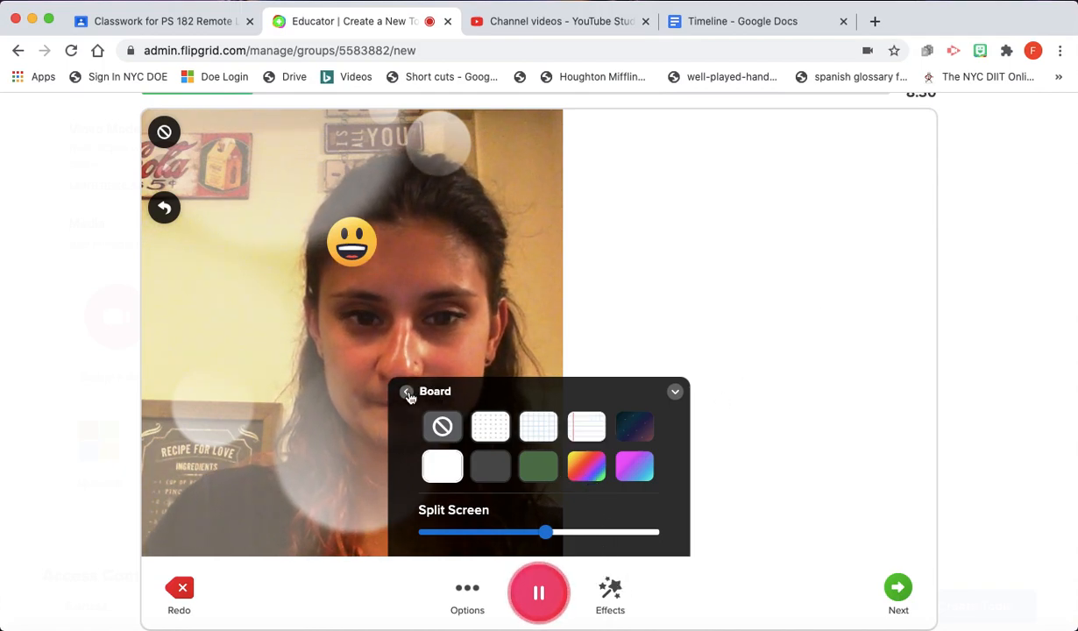
pyautogui.click(408, 392)
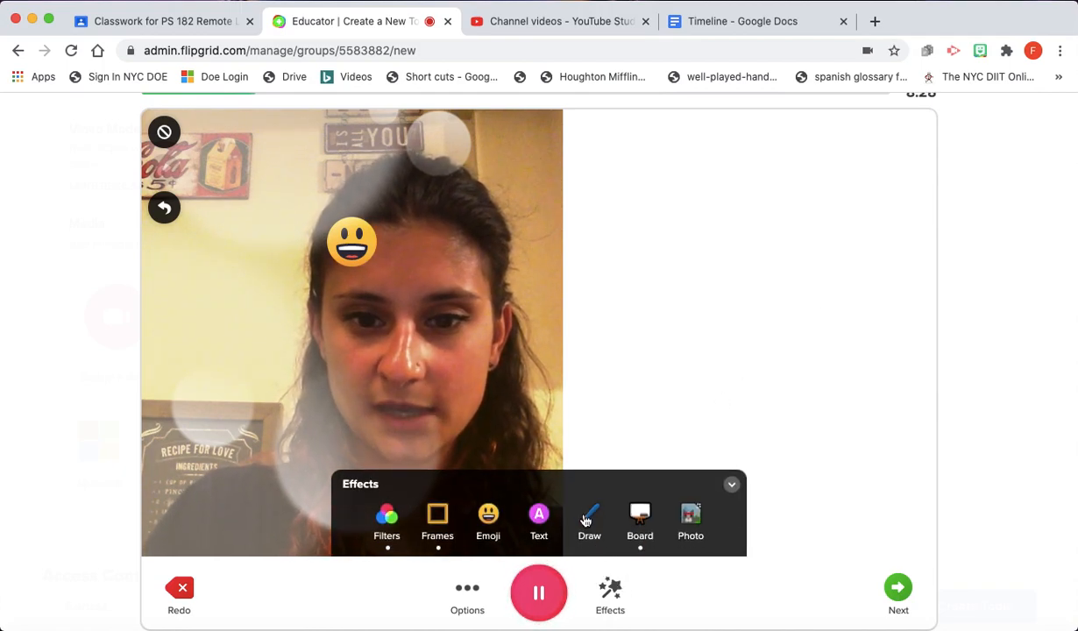
# - Draw a cyan letter E on the whiteboard
pyautogui.click(585, 521)
pyautogui.moveTo(693, 255)
pyautogui.mouseDown()
pyautogui.moveTo(741, 312)
pyautogui.moveTo(738, 369)
pyautogui.moveTo(790, 384)
pyautogui.mouseUp()
pyautogui.click(611, 596)
pyautogui.click(614, 598)
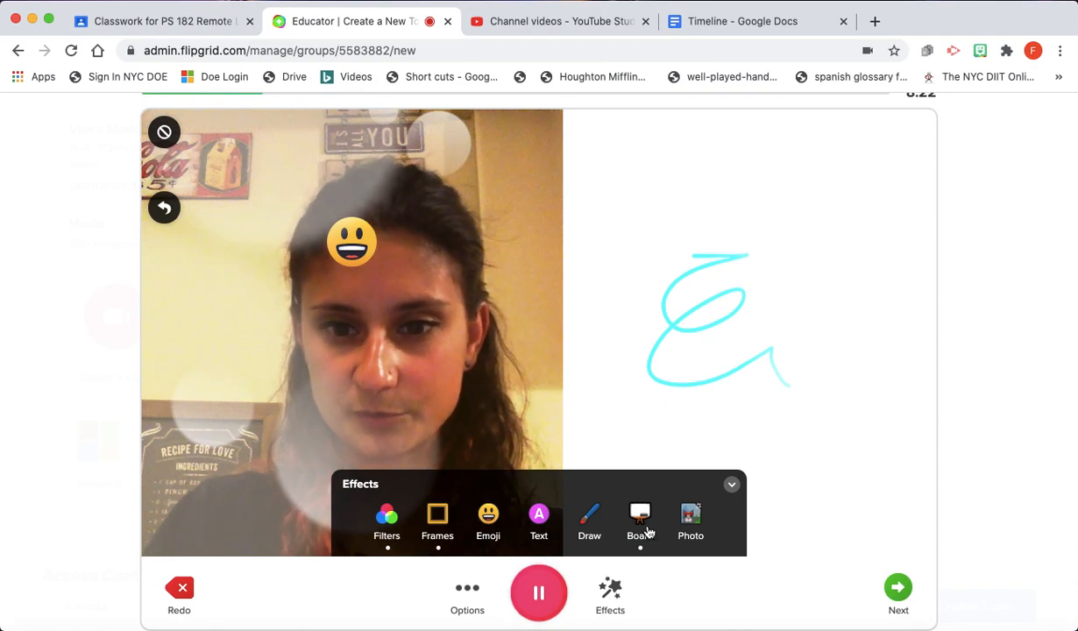
# - Check the recording options, then pause the recording
pyautogui.click(462, 595)
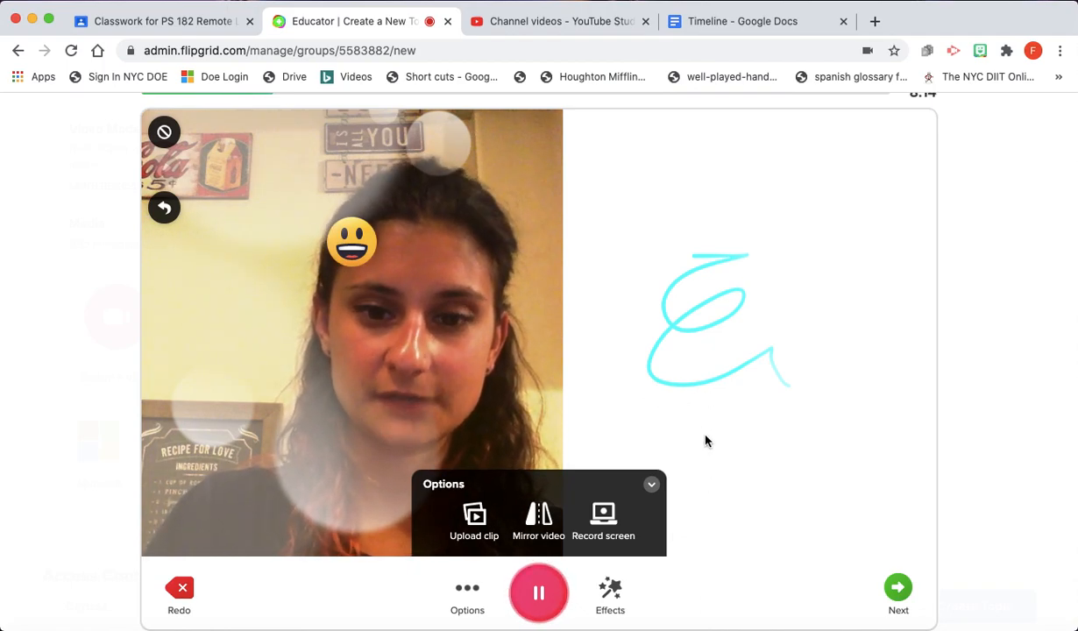
pyautogui.click(652, 493)
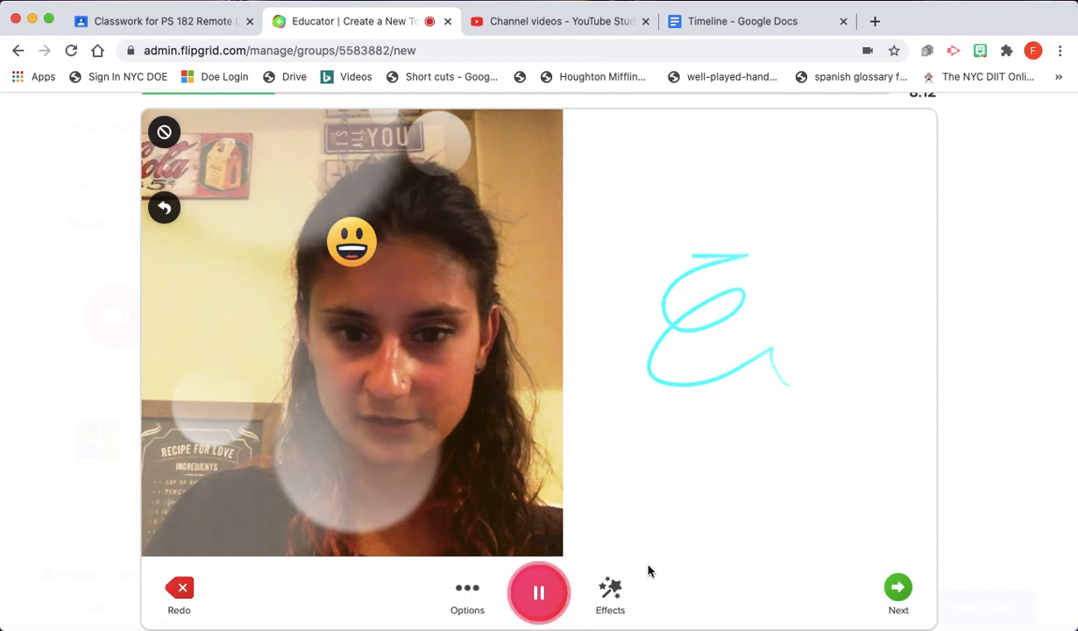
pyautogui.click(538, 591)
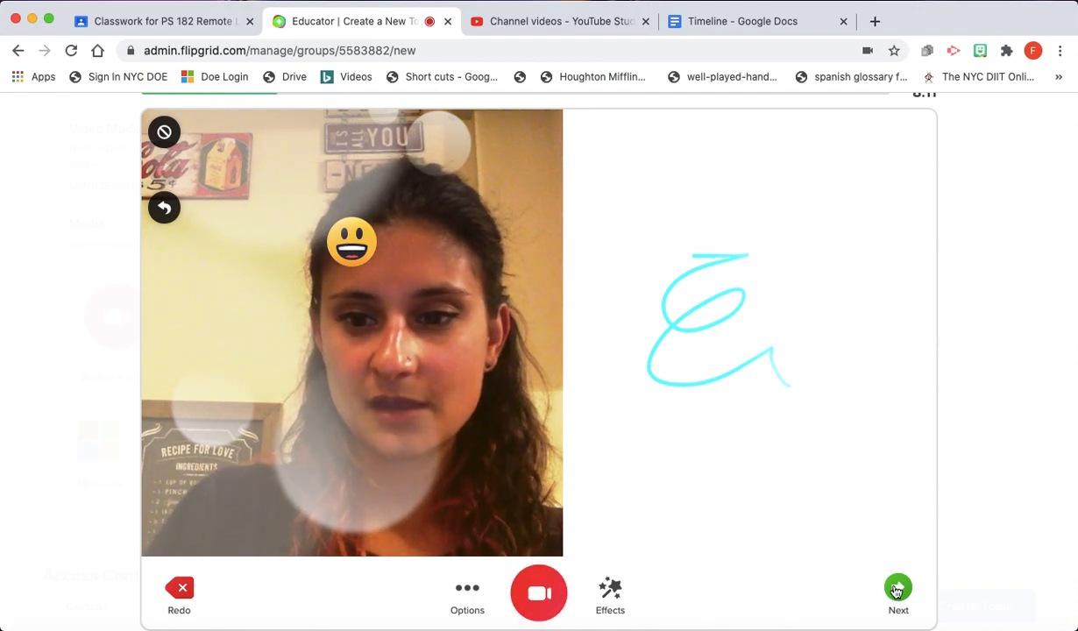
# - Finish recording, then review, trim and confirm the intro clip
pyautogui.click(897, 589)
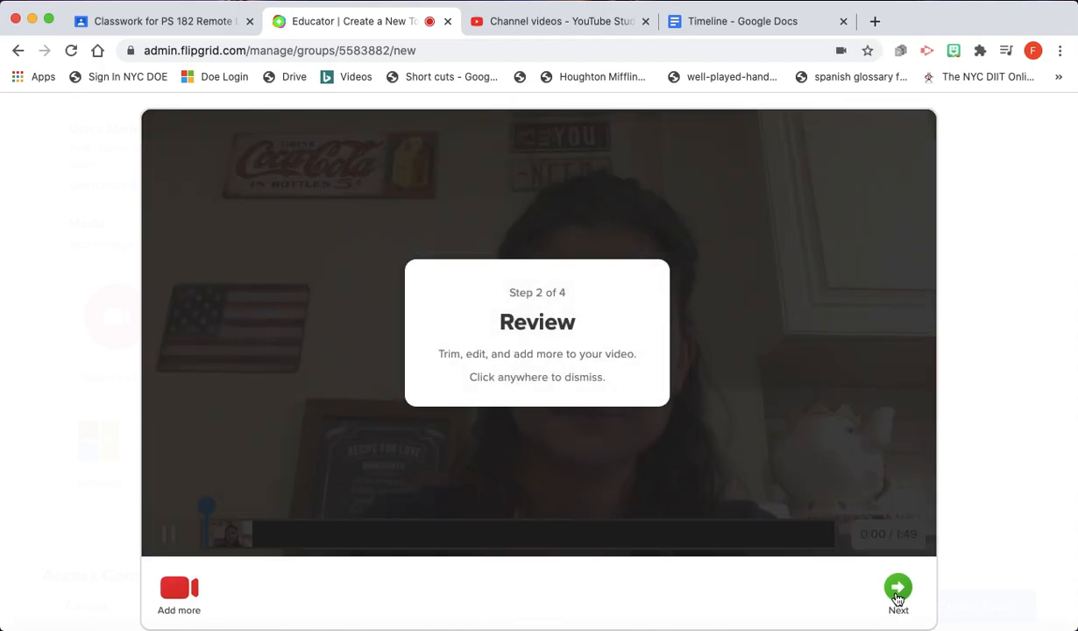
pyautogui.click(171, 542)
pyautogui.click(170, 535)
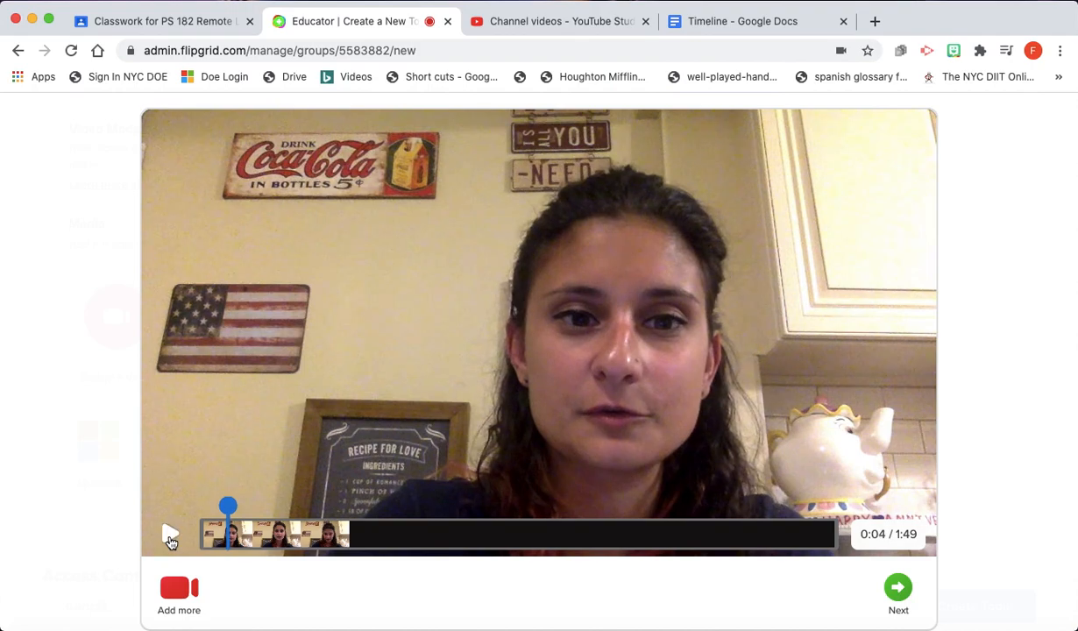
pyautogui.click(480, 536)
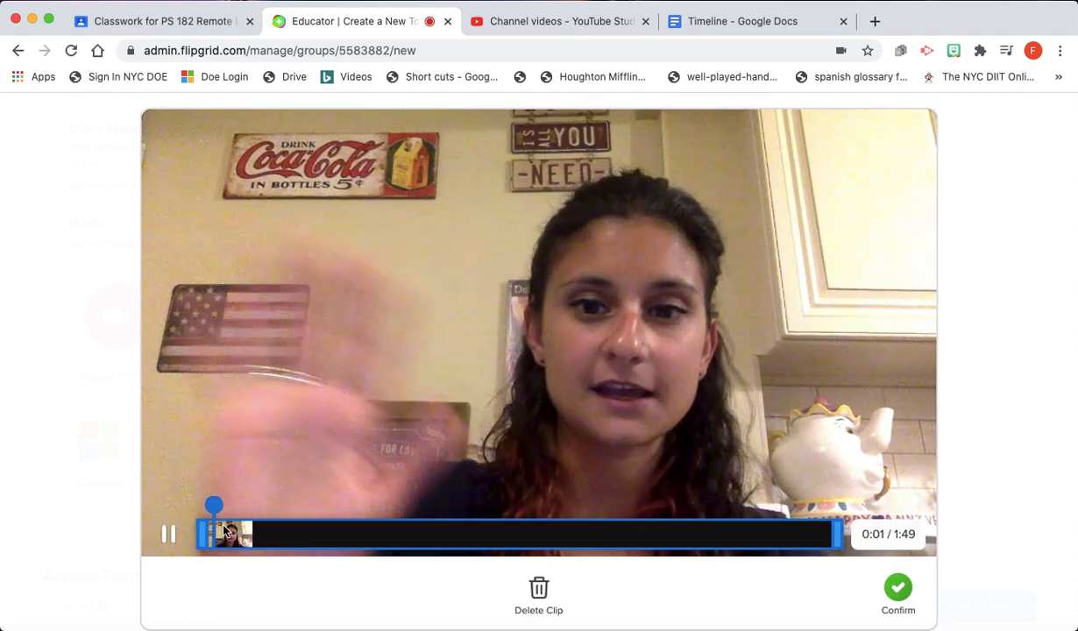
pyautogui.click(641, 534)
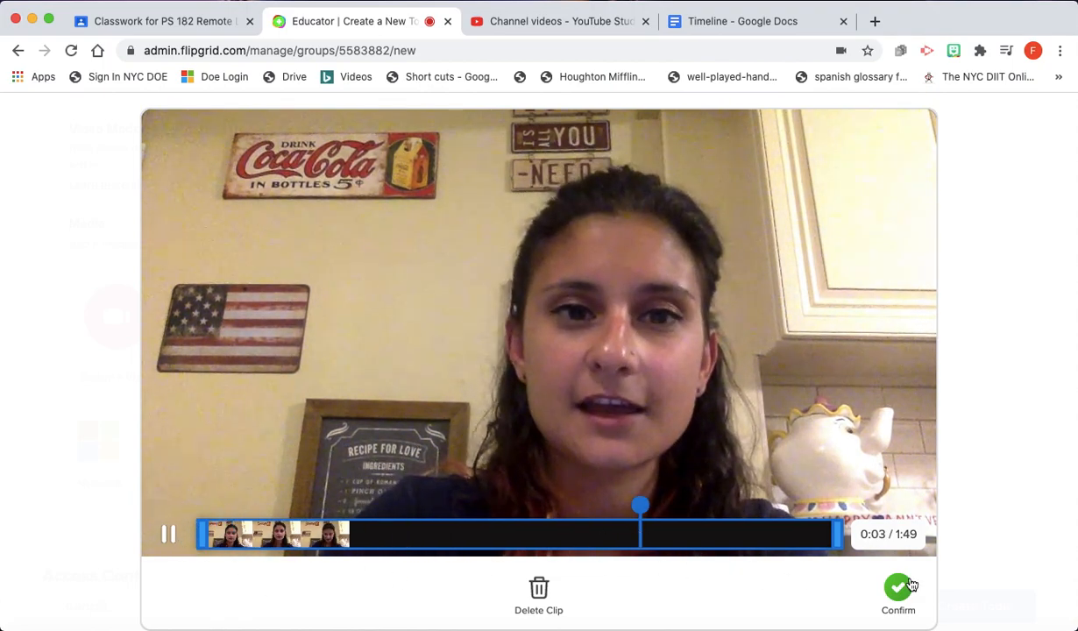
pyautogui.click(897, 587)
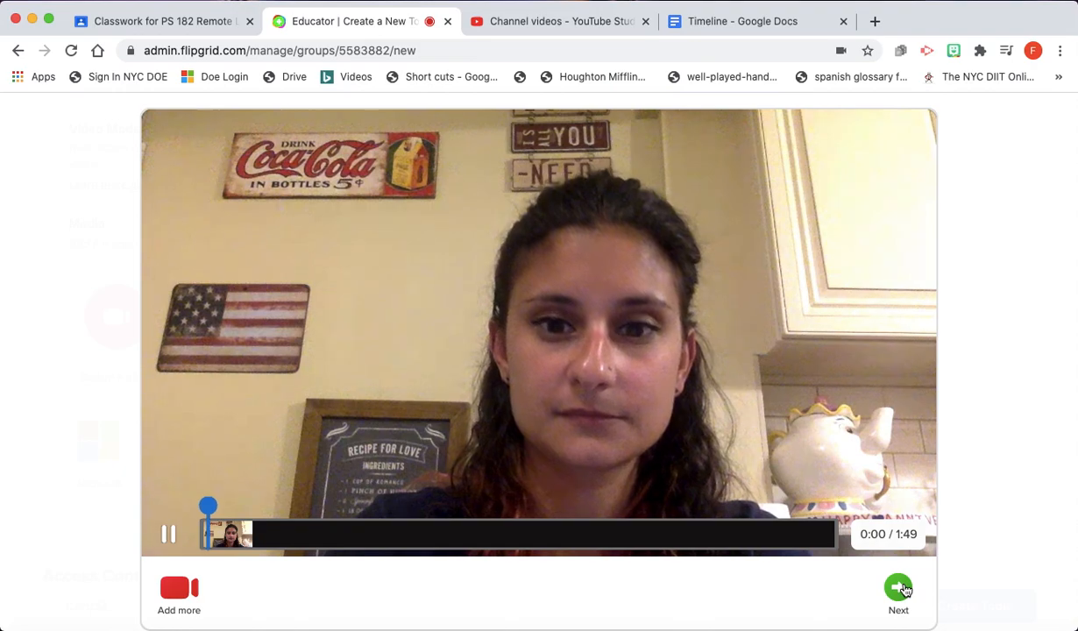
# - Take and accept a selfie, then submit the topic video
pyautogui.click(903, 589)
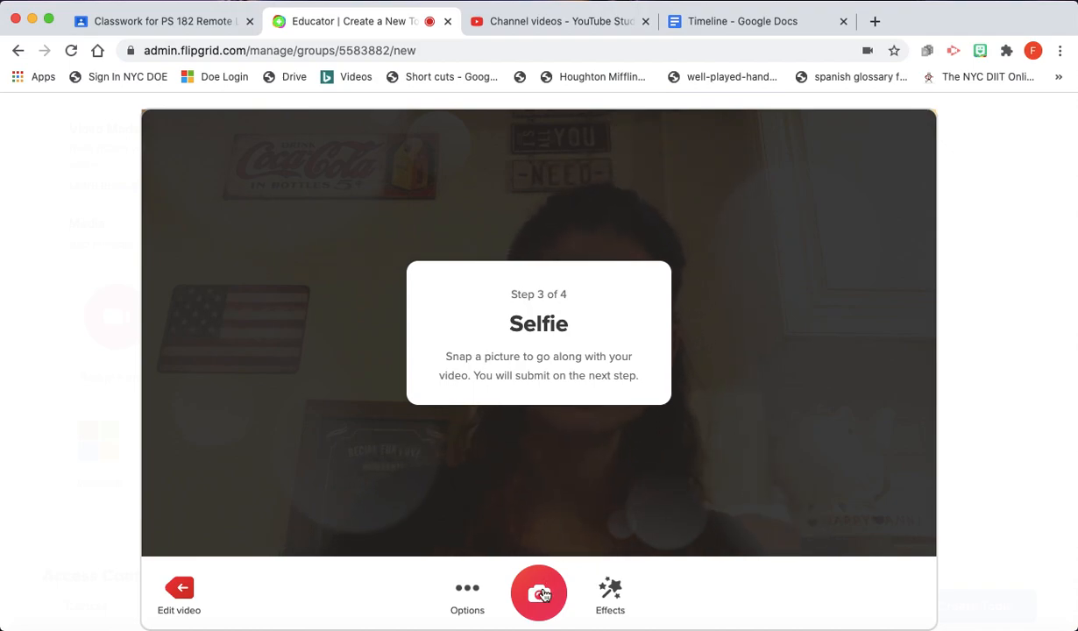
pyautogui.click(539, 593)
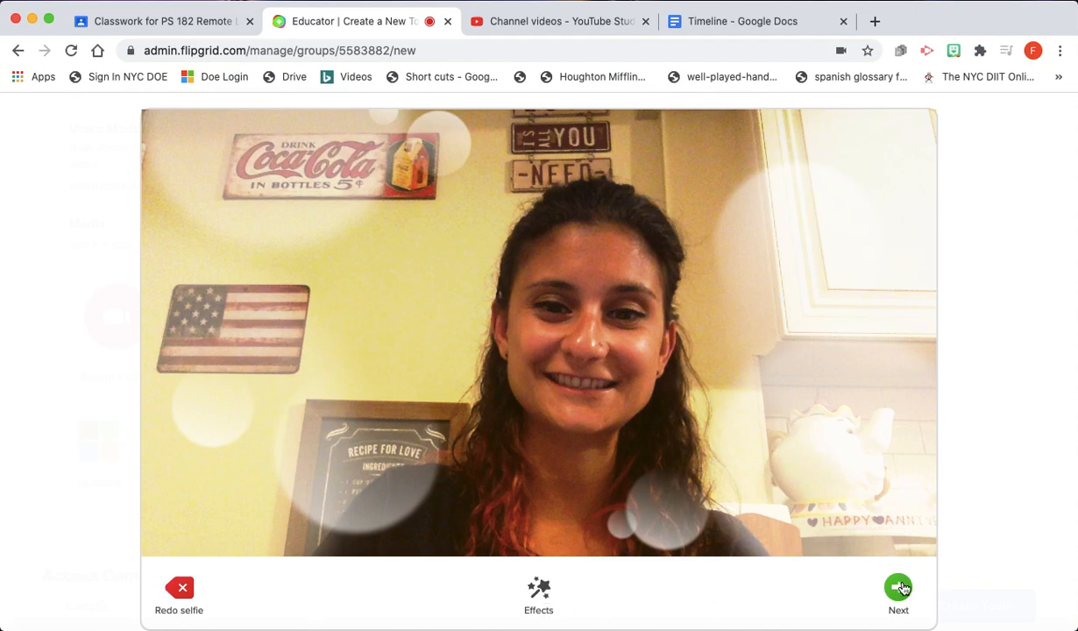
pyautogui.click(899, 587)
pyautogui.click(900, 587)
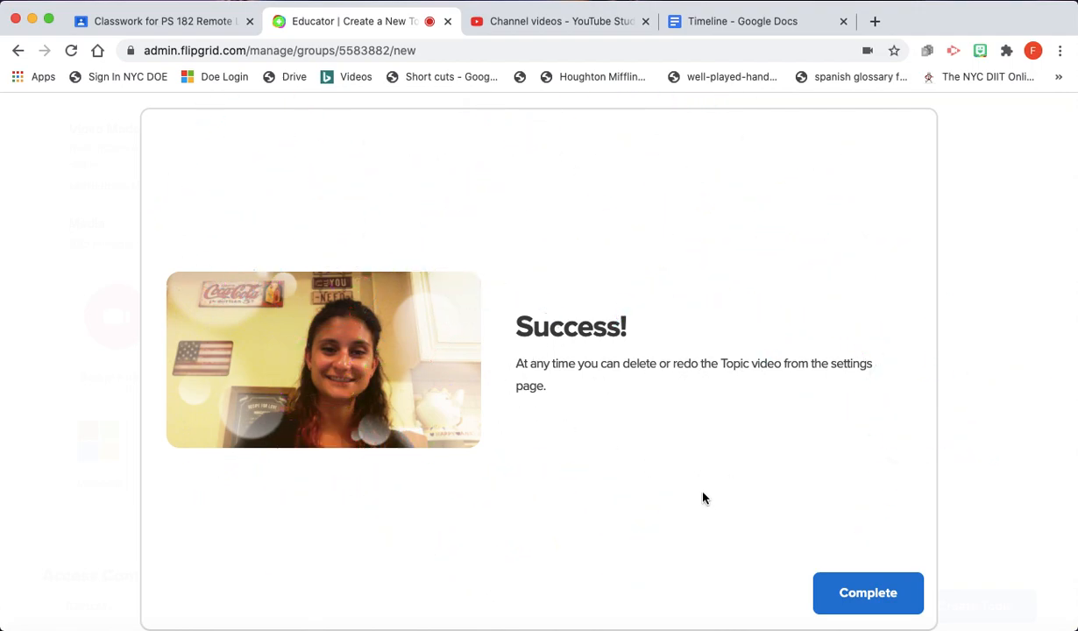
# - Close the success message and turn on custom topic access
pyautogui.click(868, 594)
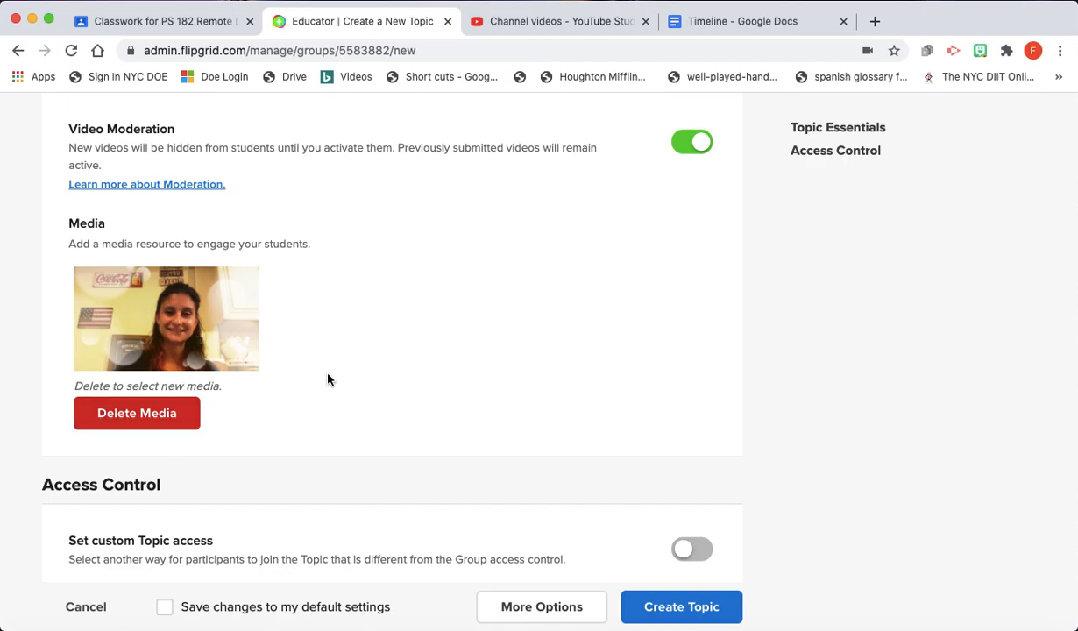
pyautogui.scroll(5, 328, 378)
pyautogui.scroll(-3, 327, 379)
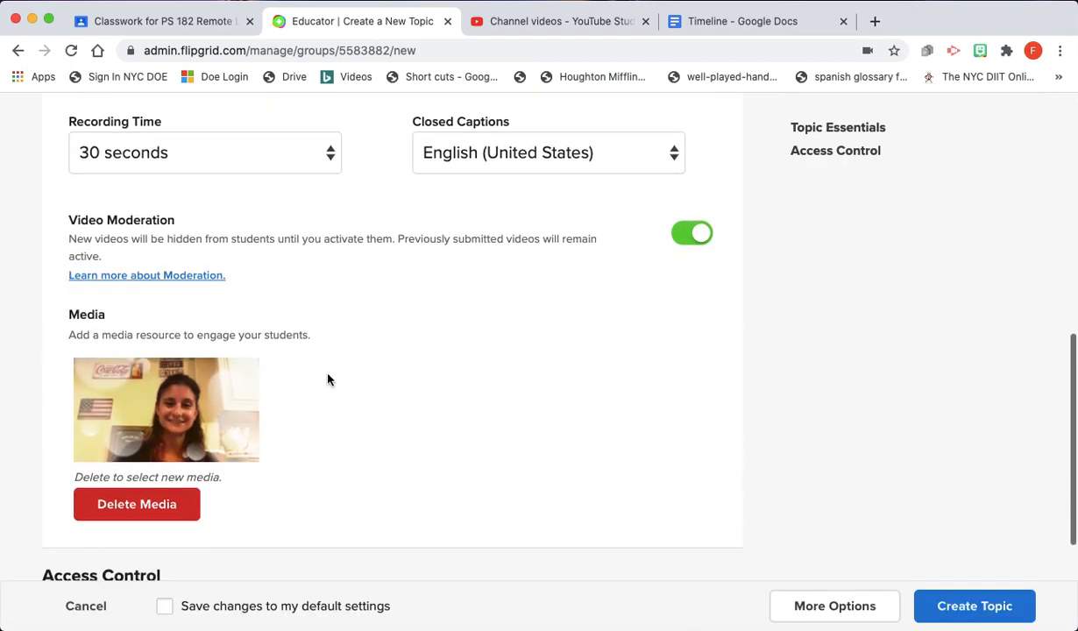
pyautogui.scroll(-3, 328, 378)
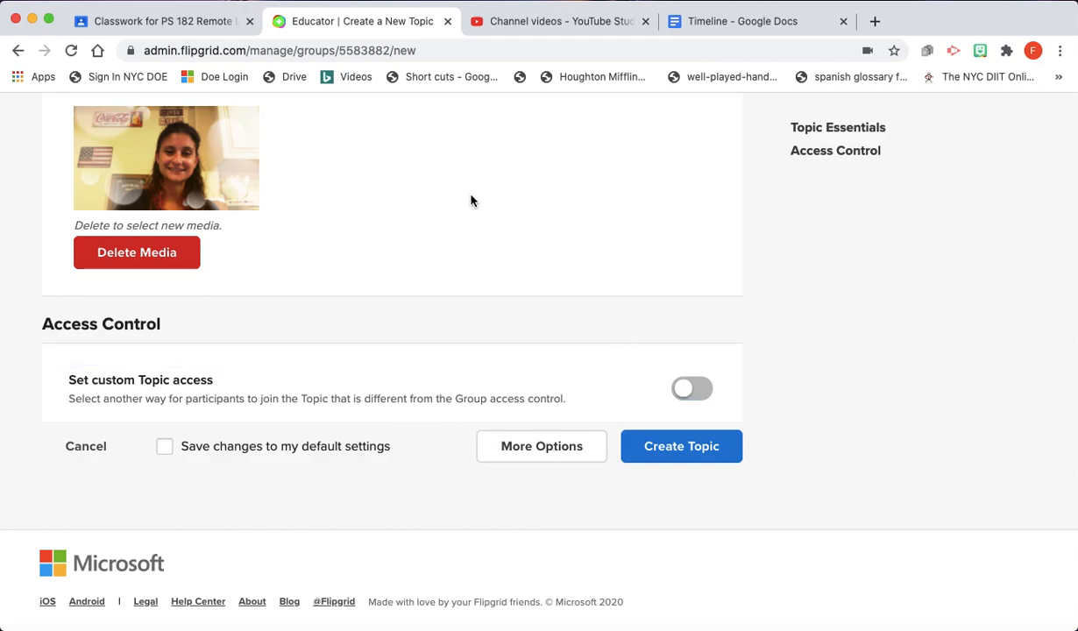
pyautogui.scroll(3, 470, 200)
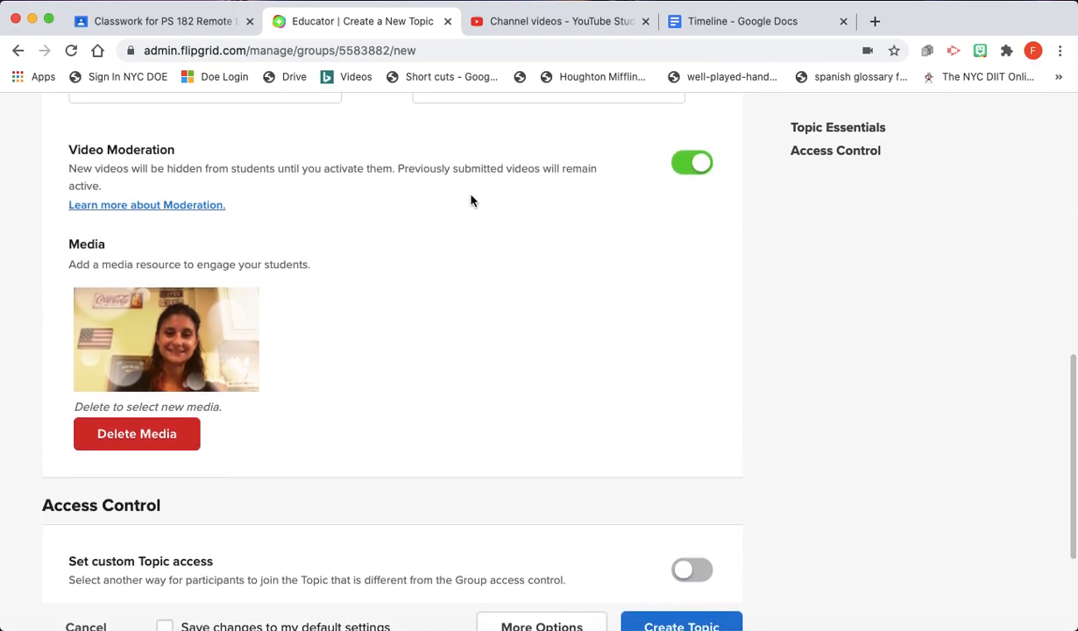
pyautogui.scroll(5, 471, 200)
pyautogui.scroll(-2, 470, 196)
pyautogui.scroll(-6, 470, 195)
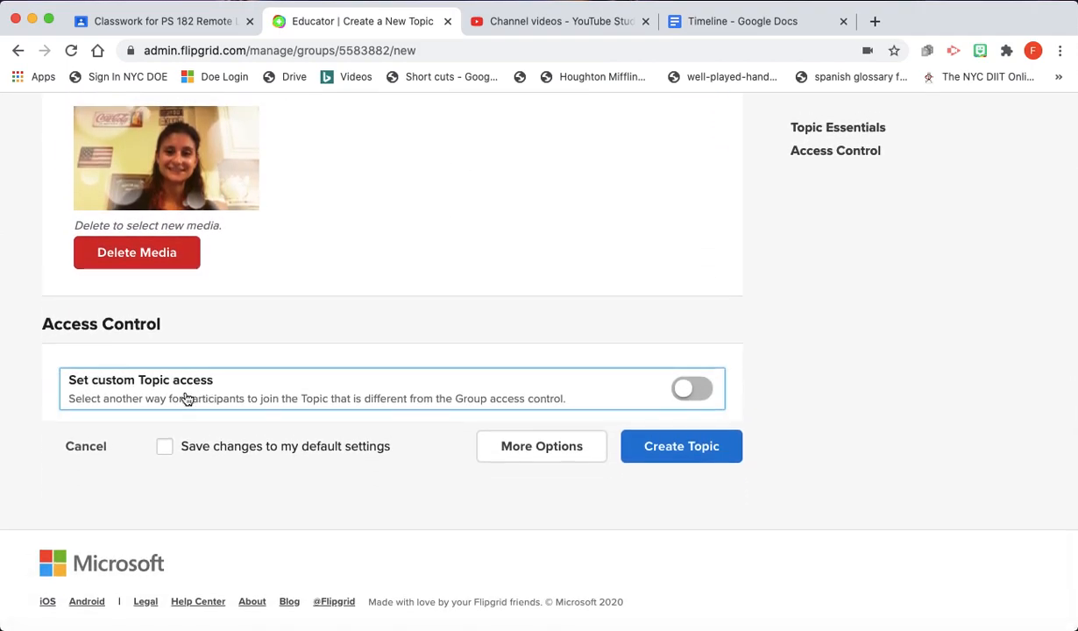
pyautogui.click(698, 394)
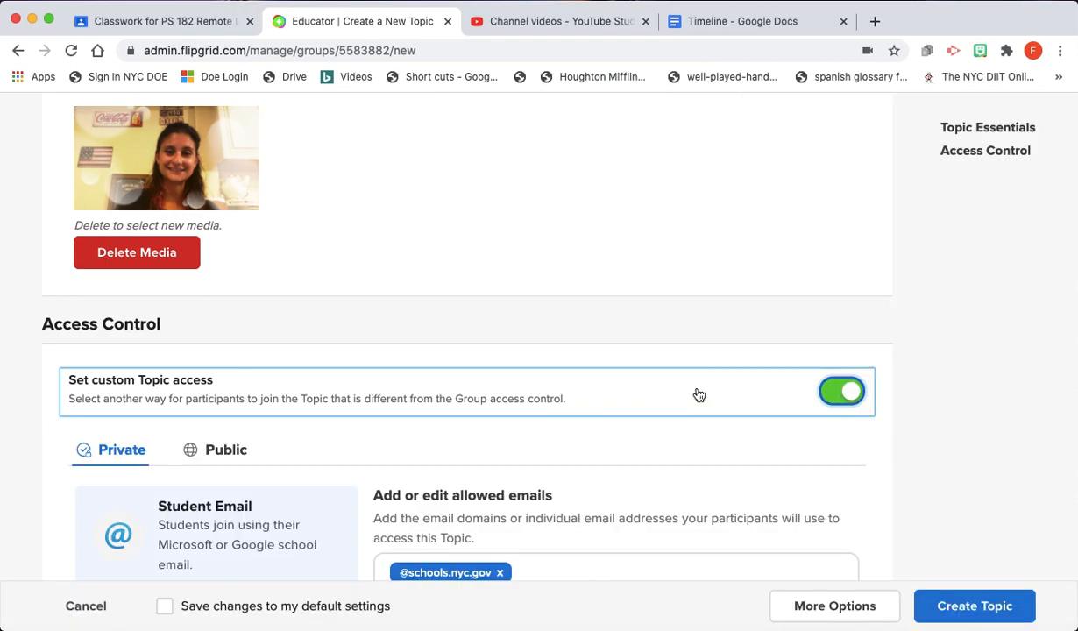
pyautogui.scroll(-4, 529, 339)
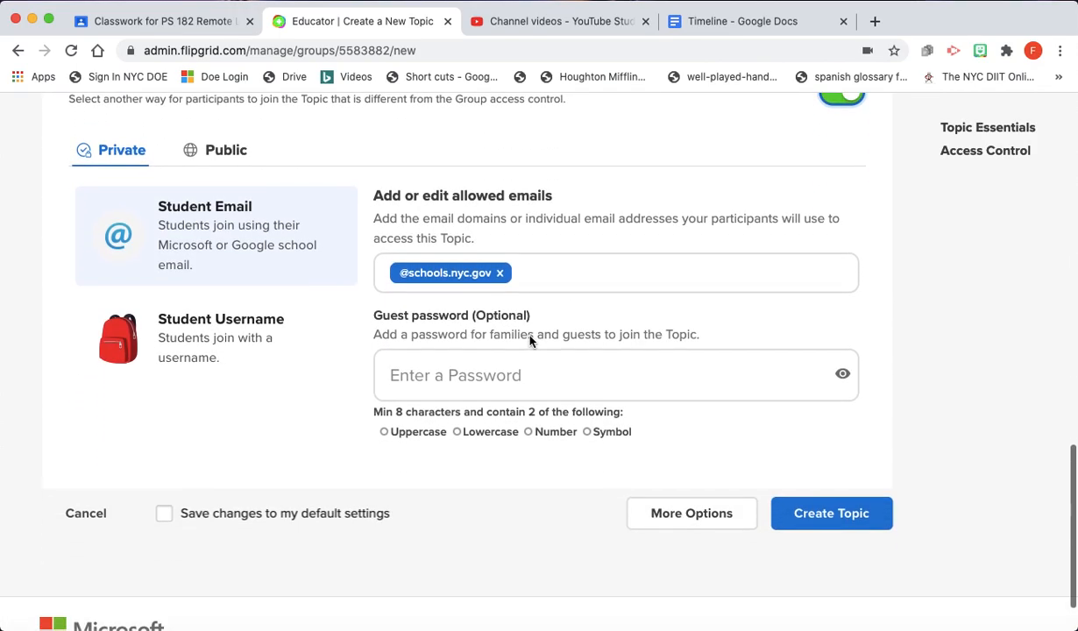
pyautogui.click(543, 275)
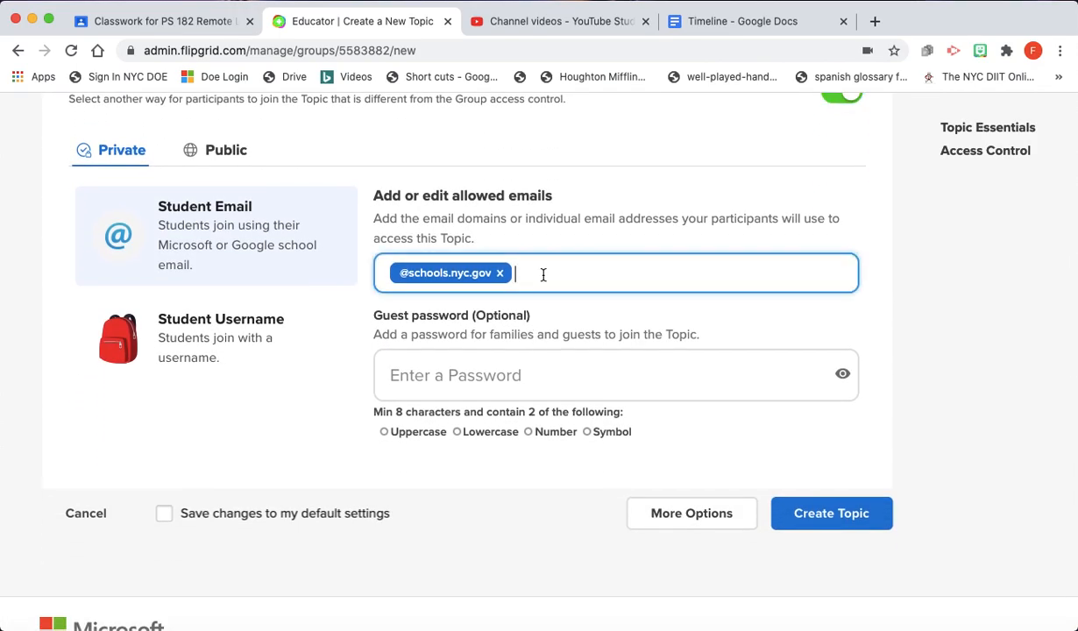
pyautogui.write('@nycstudents.net')
pyautogui.press('Return')
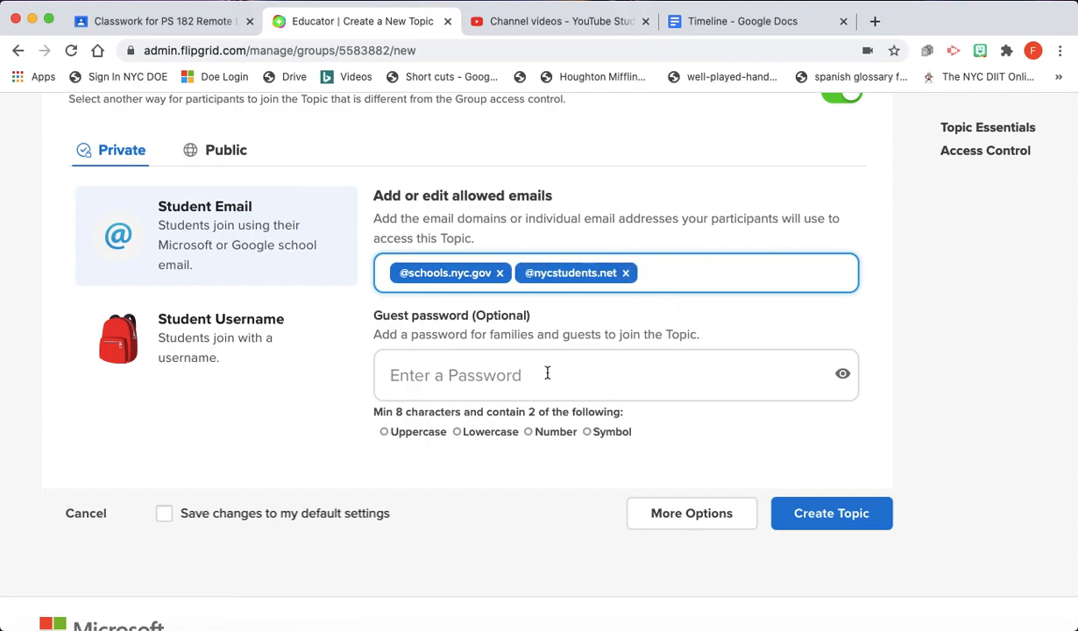
pyautogui.click(830, 514)
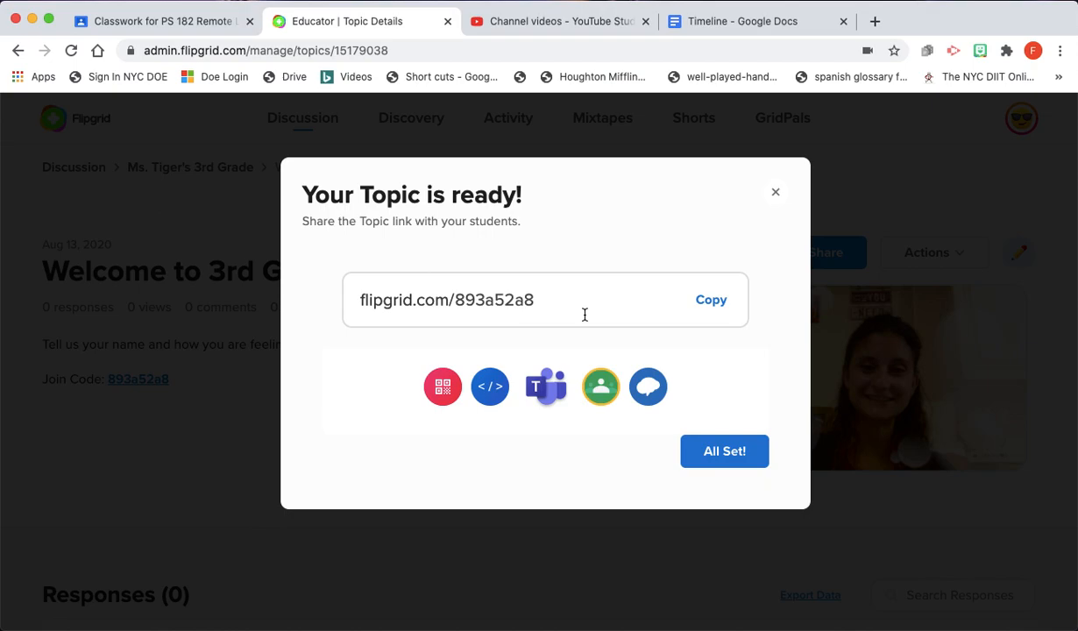
pyautogui.click(601, 388)
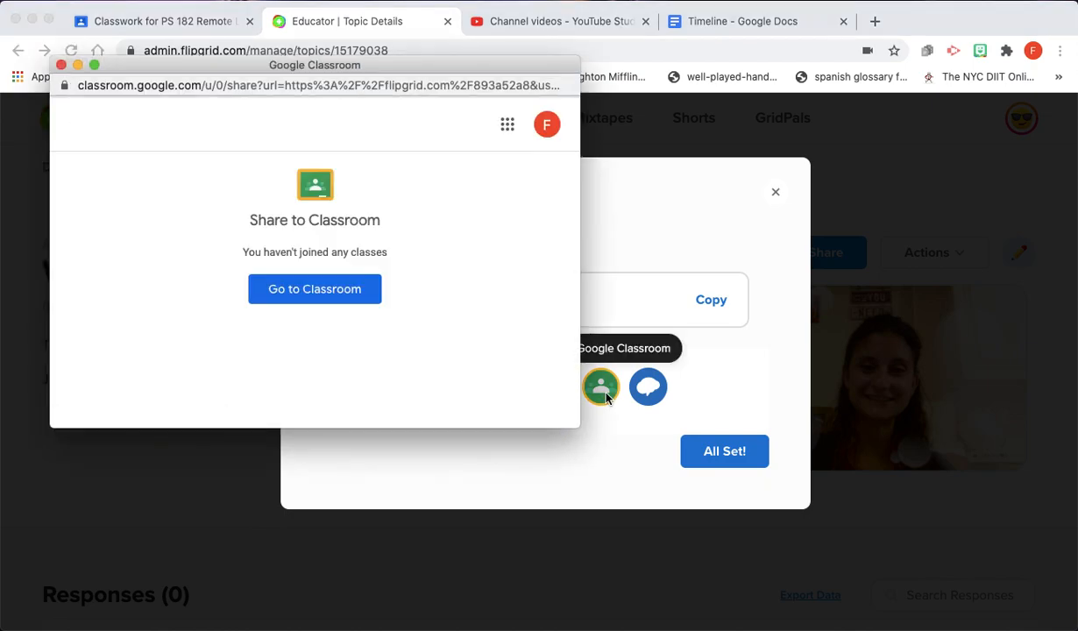
# - Share to the 3rd grade class as material using the school district account
pyautogui.click(547, 125)
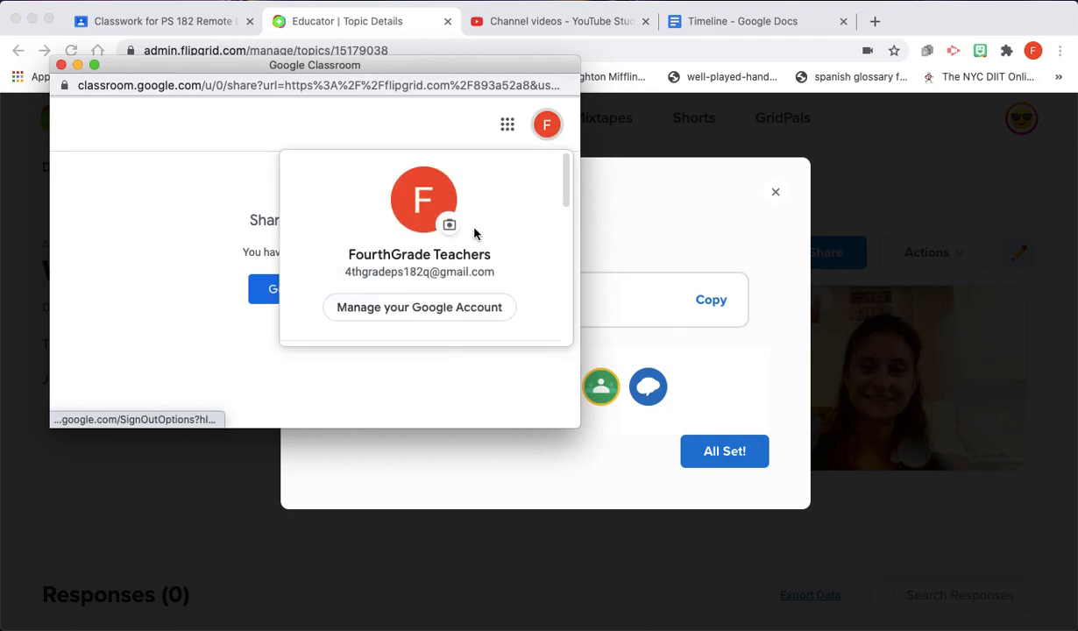
pyautogui.moveTo(567, 189); pyautogui.dragTo(566, 263)
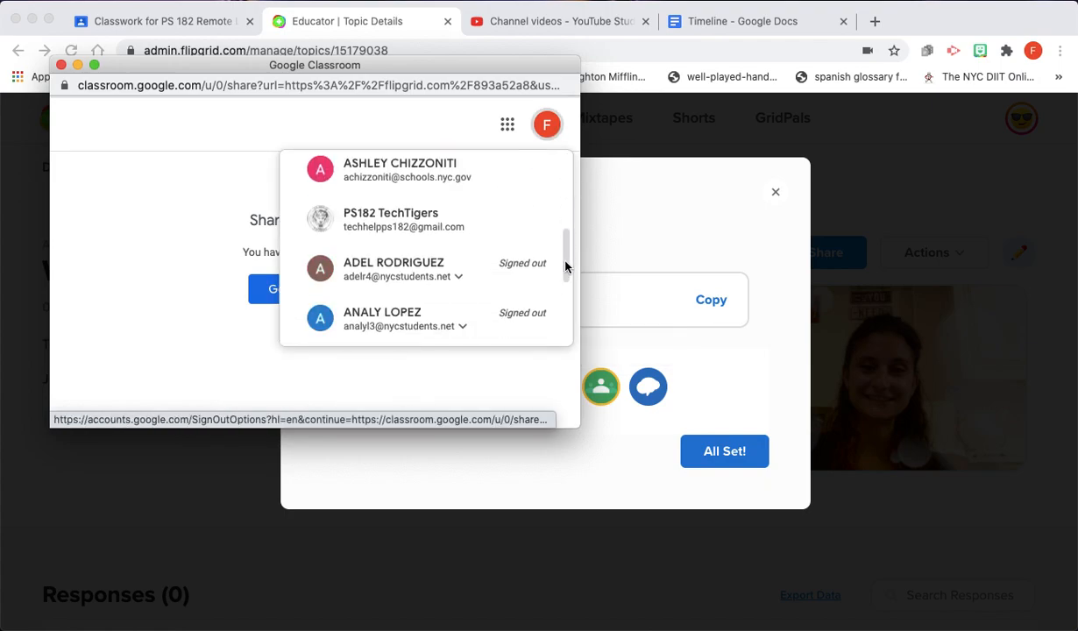
pyautogui.click(429, 190)
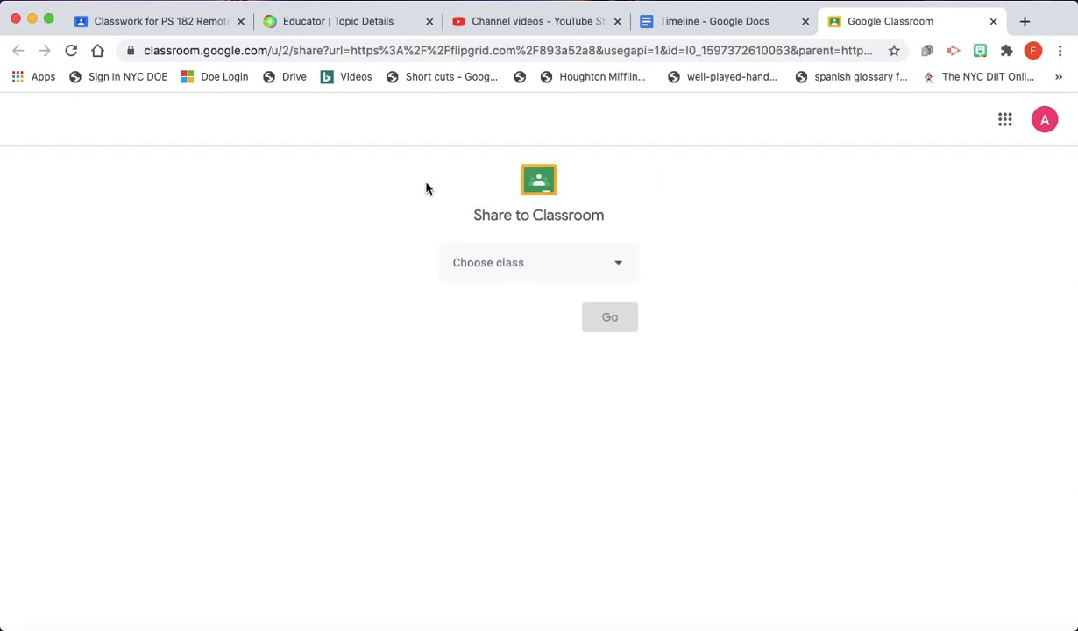
pyautogui.click(580, 259)
pyautogui.click(548, 349)
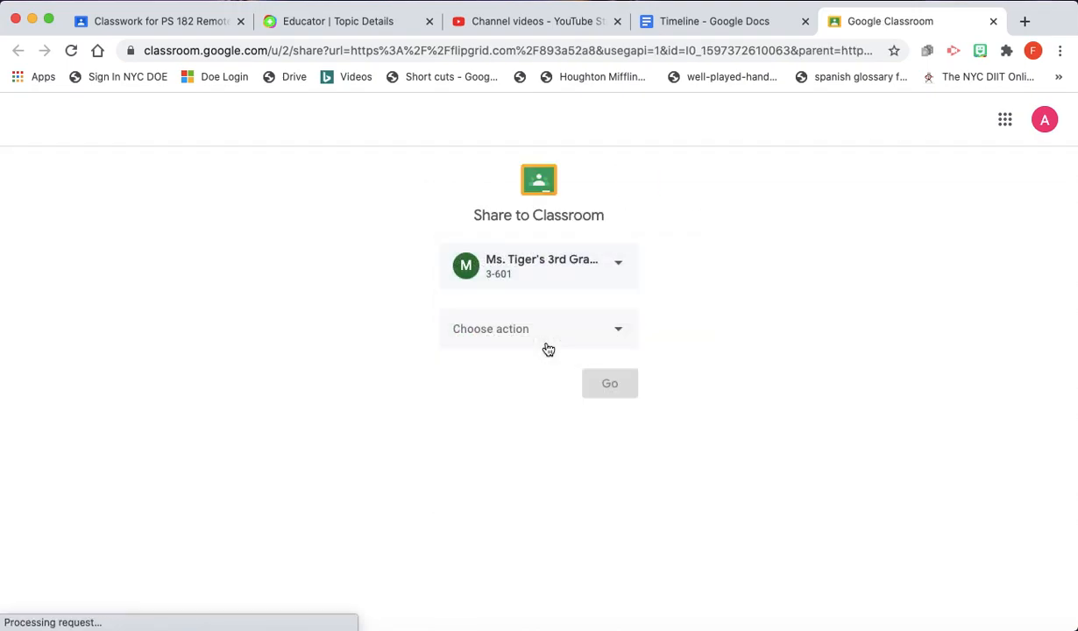
pyautogui.click(548, 349)
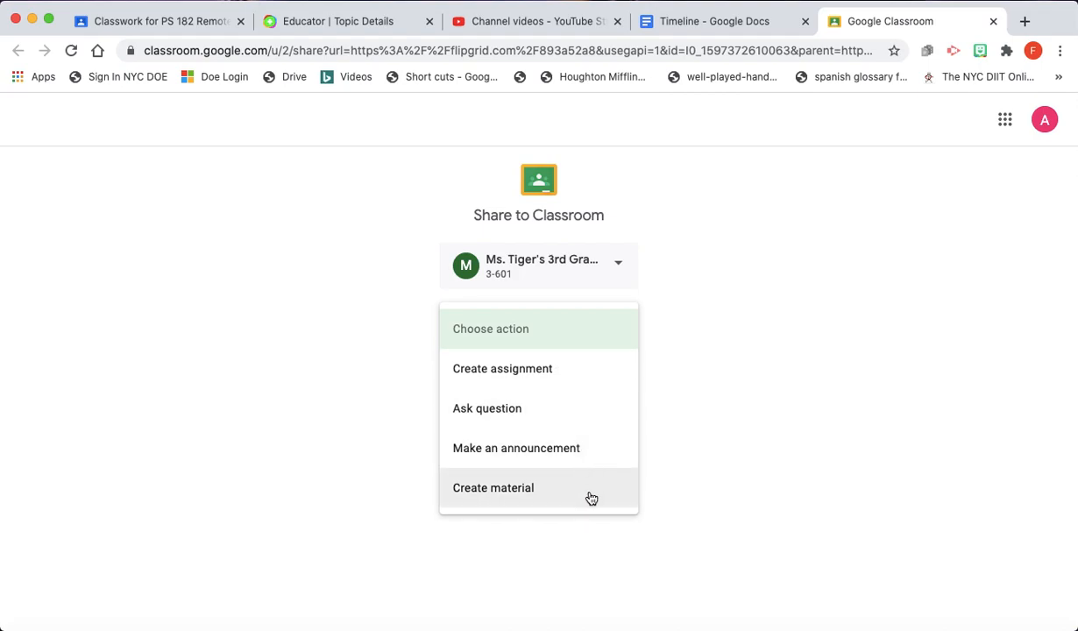
pyautogui.click(529, 494)
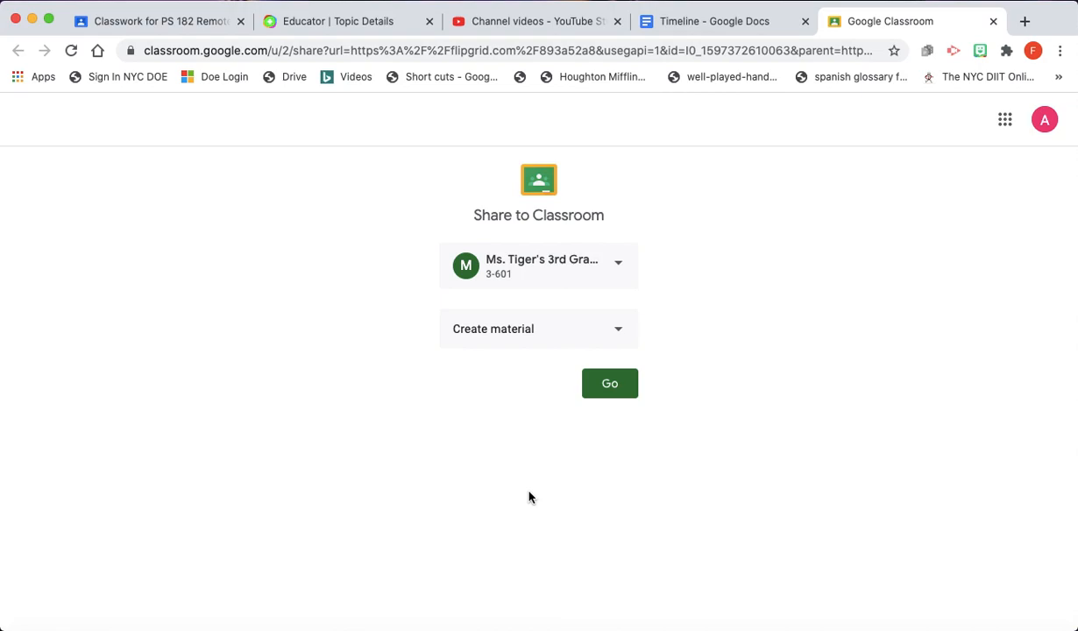
pyautogui.click(613, 383)
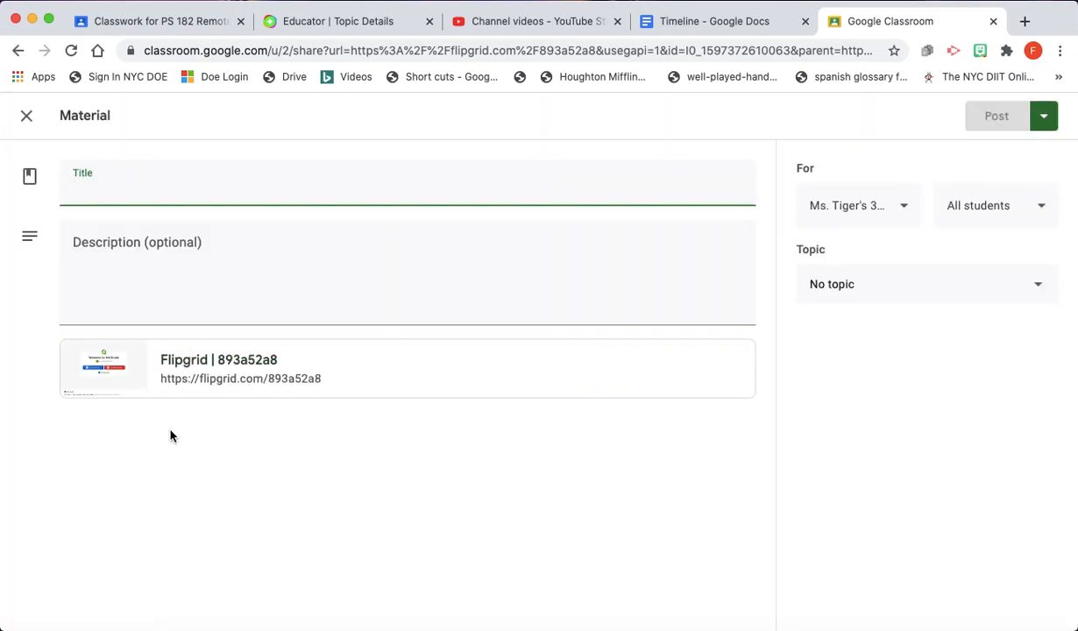
# - Title the material 'Flipgrid Activity', file it under September 14, 2020, and post it
pyautogui.write('Flipgrid Activity')
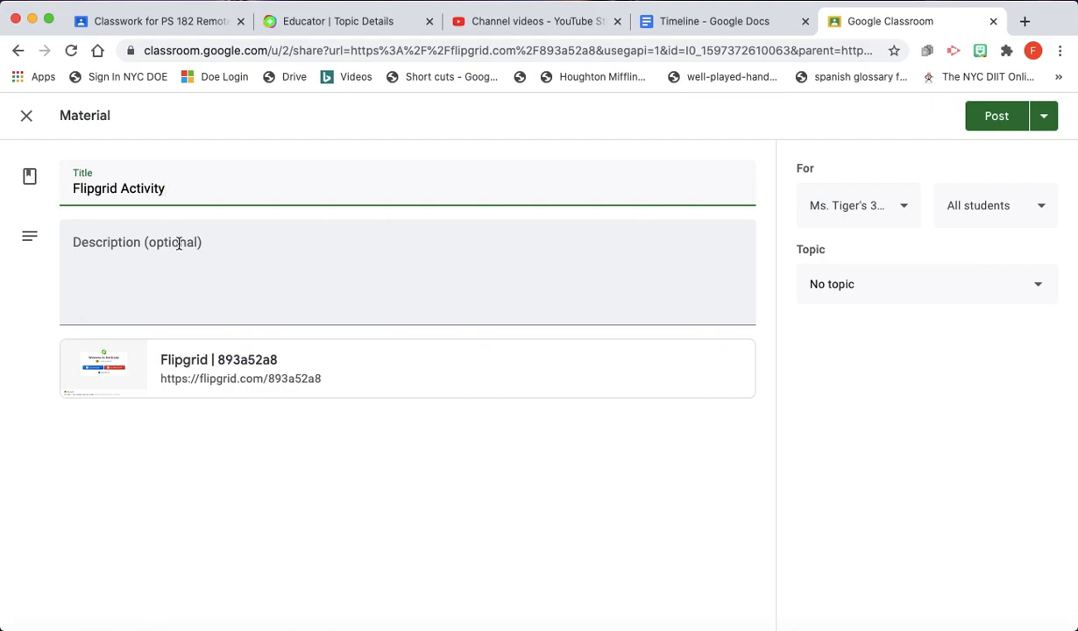
pyautogui.click(178, 243)
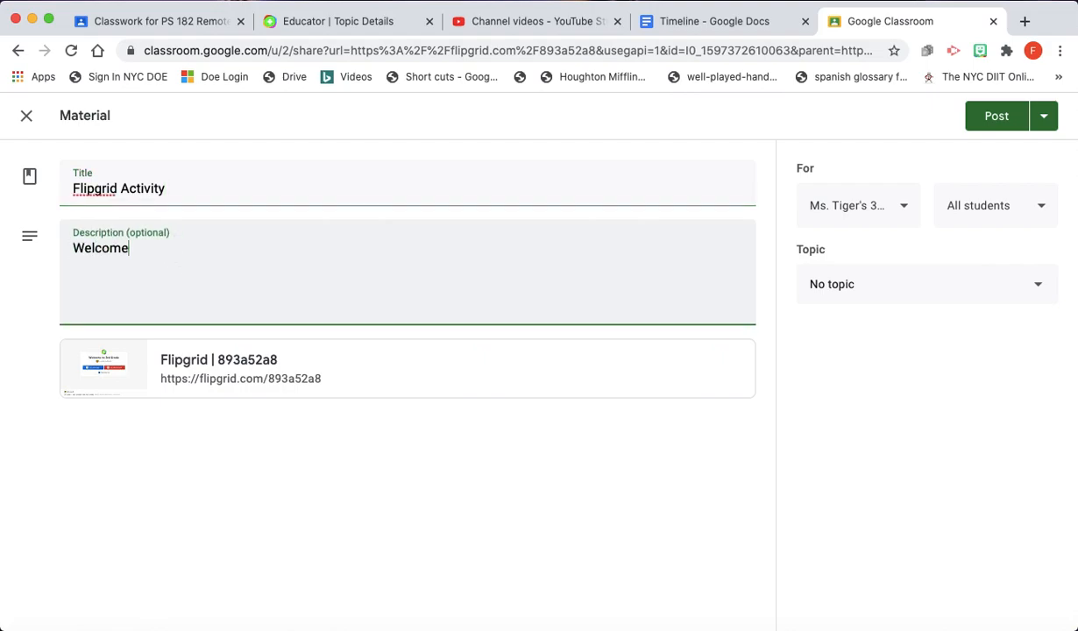
pyautogui.click(858, 296)
pyautogui.click(863, 497)
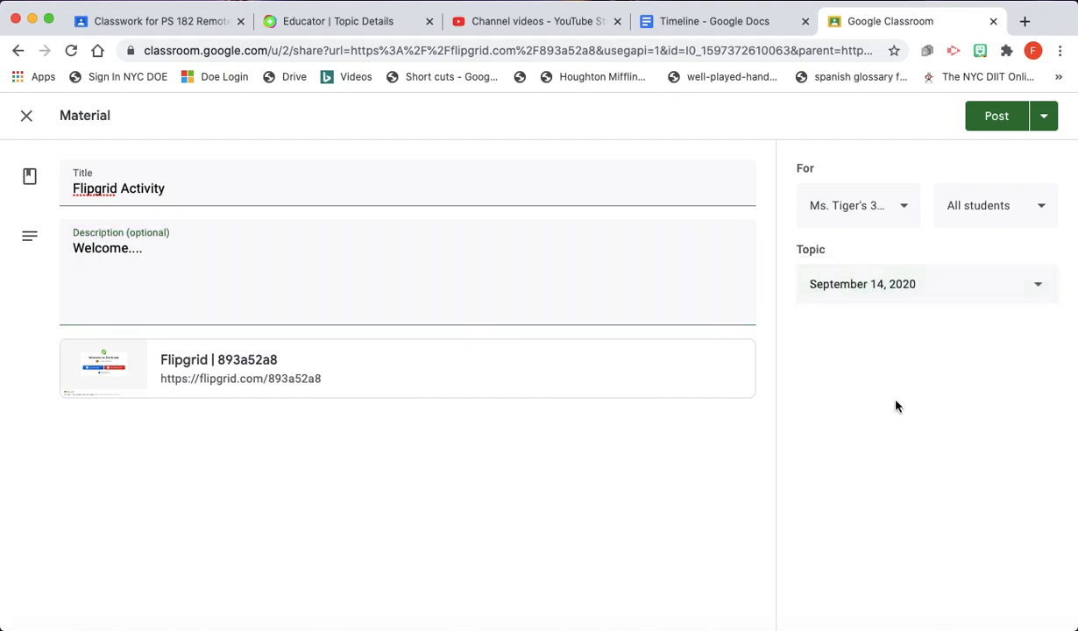
pyautogui.click(995, 122)
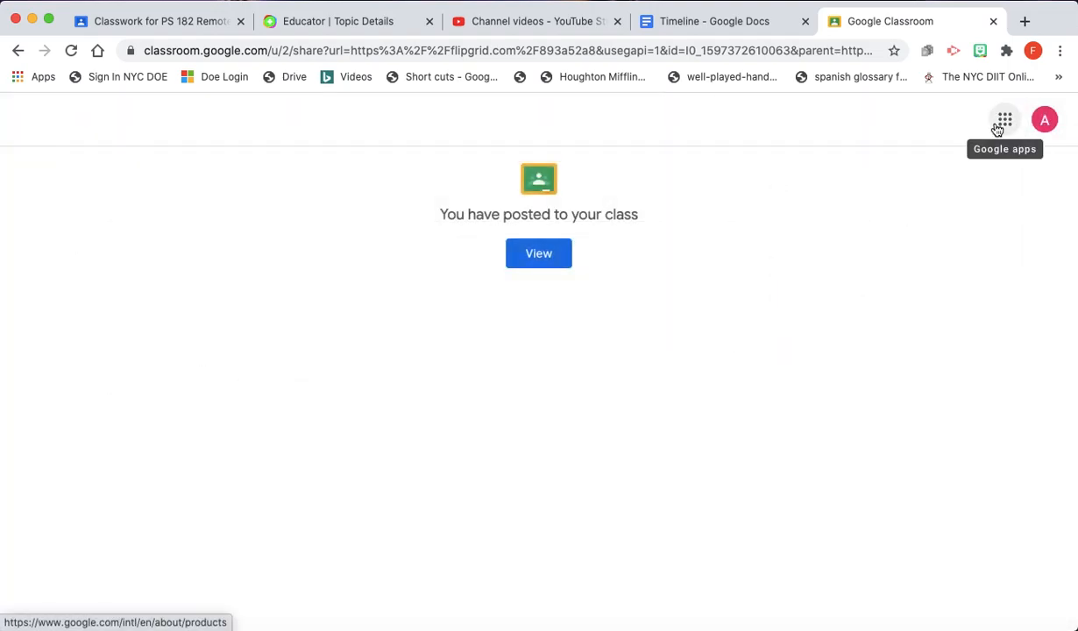
pyautogui.click(339, 25)
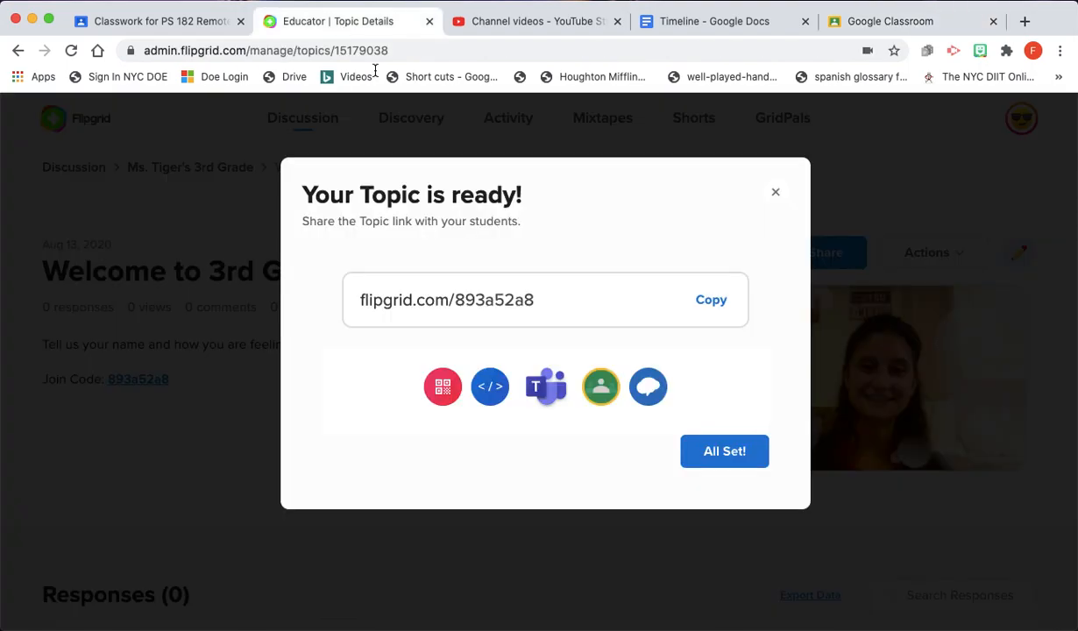
# - Copy the share link, close the ready dialog, and scroll the Welcome to 3rd Grade page
pyautogui.click(713, 302)
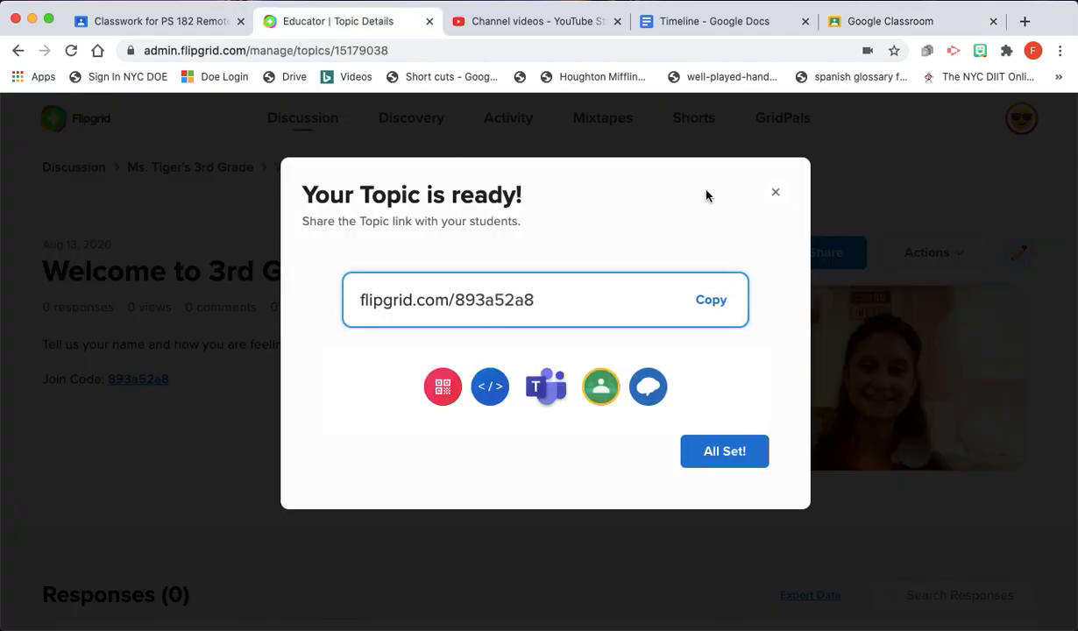
pyautogui.click(774, 192)
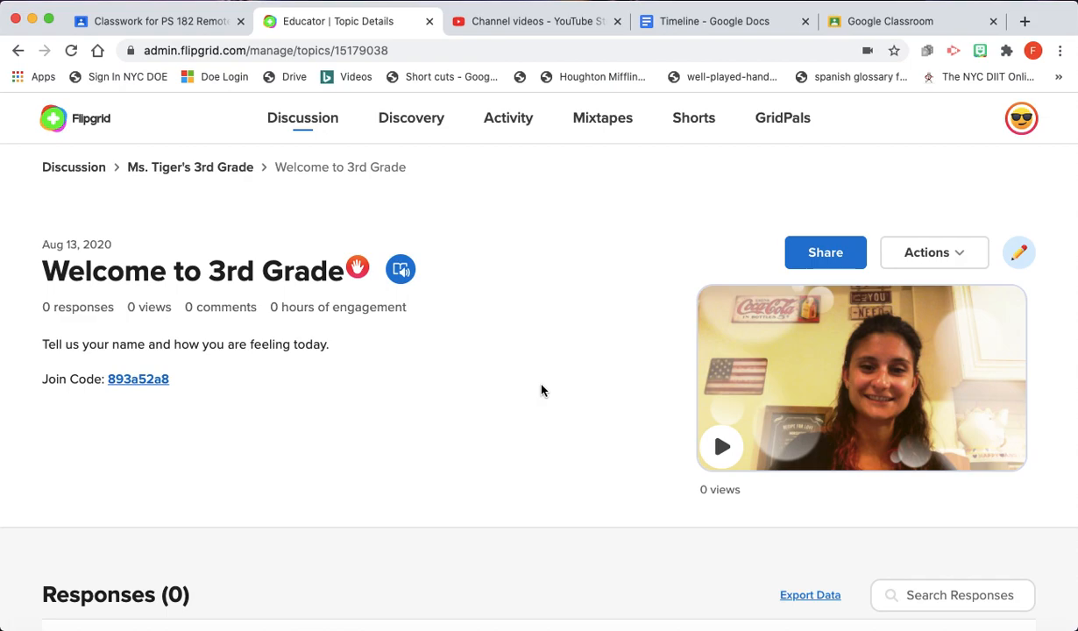
pyautogui.scroll(-5, 542, 390)
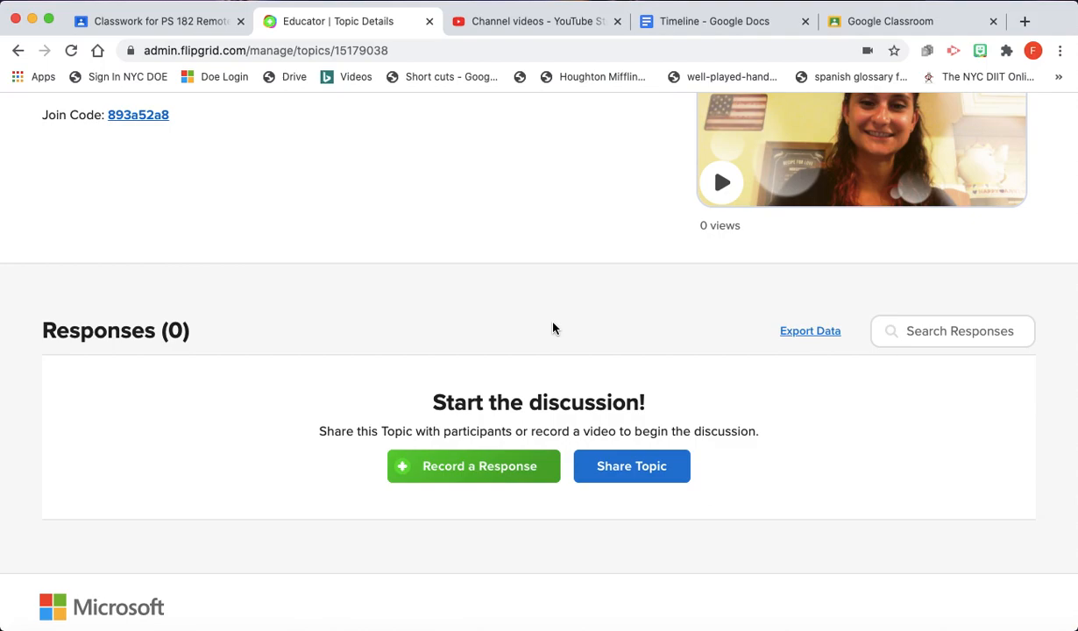
pyautogui.scroll(-1, 552, 328)
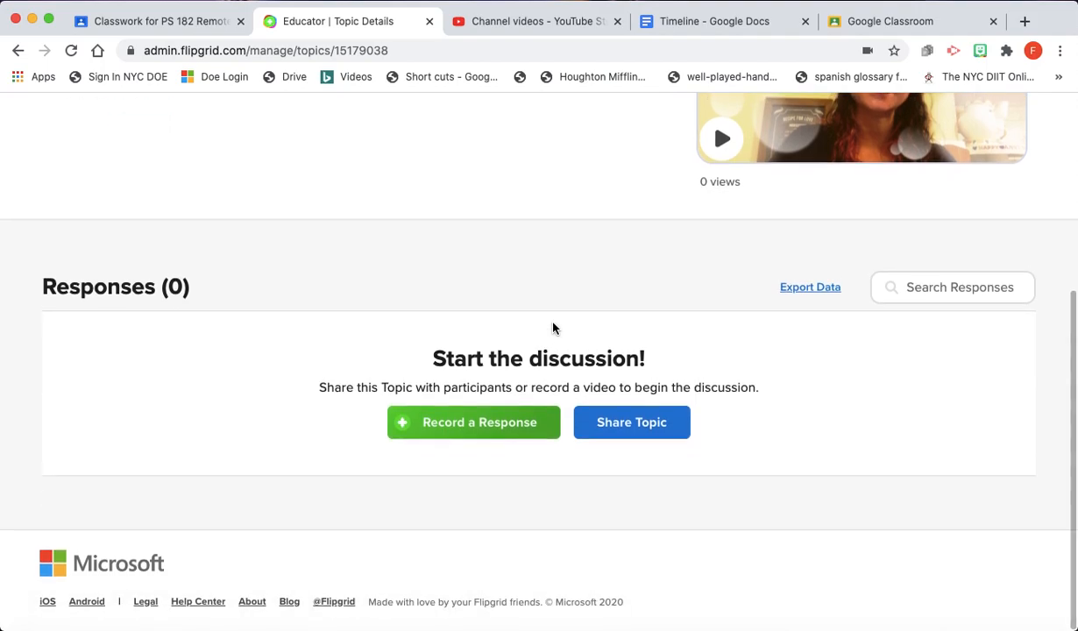
pyautogui.scroll(3, 552, 327)
pyautogui.scroll(2, 552, 328)
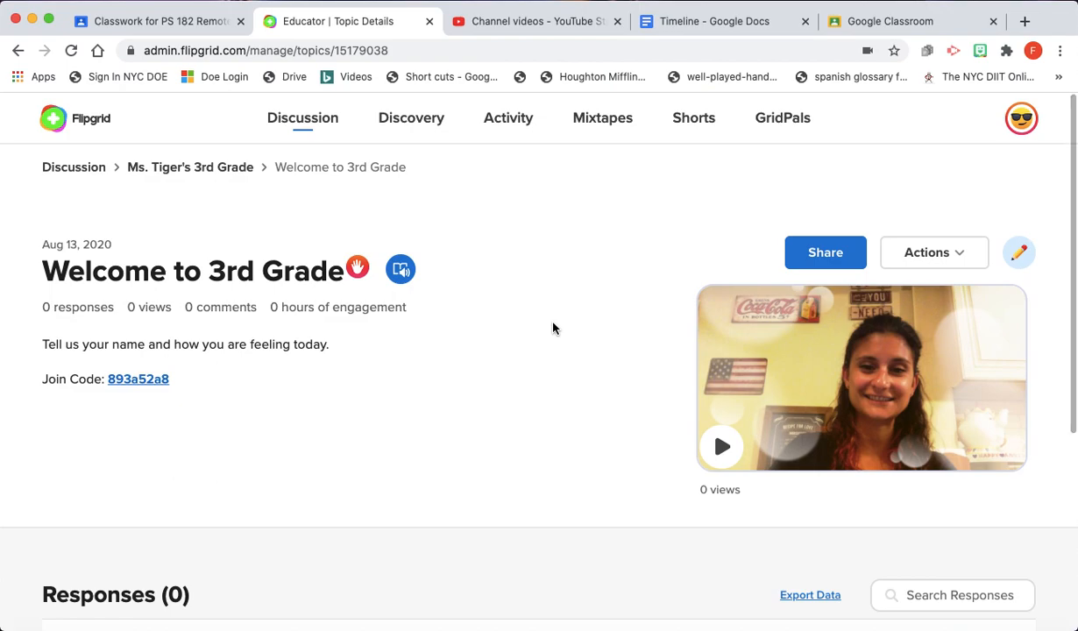